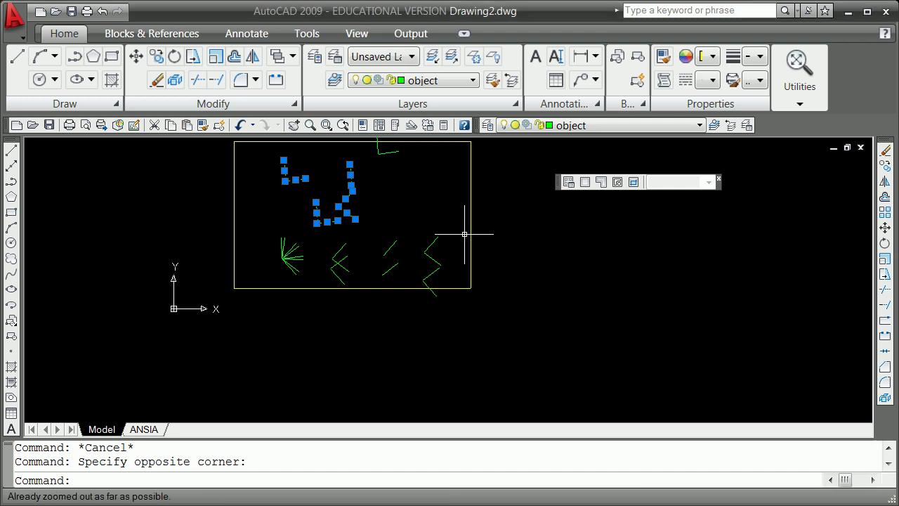
- Clear the selection and examine the green line pieces inside and around the yellow frame
key("Escape")
scroll(427, 243, "down", 1)
scroll(435, 240, "up", 3)
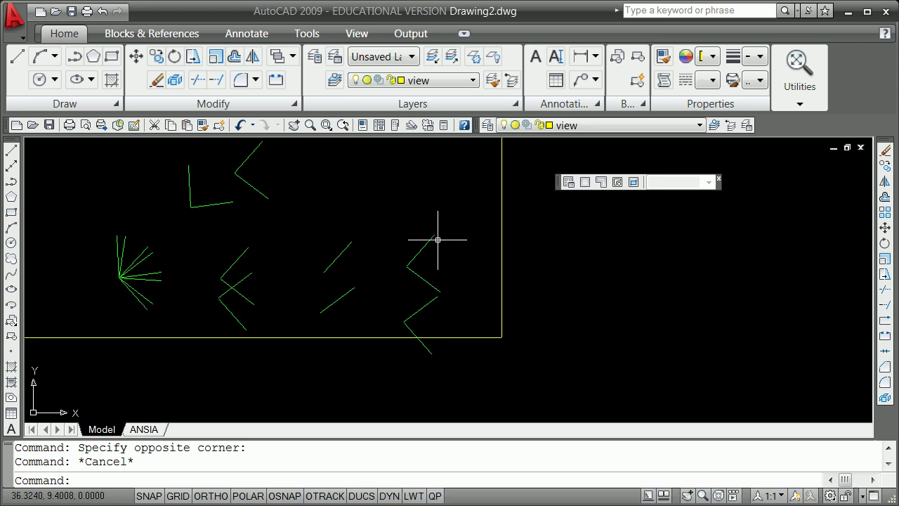
scroll(431, 241, "down", 2)
scroll(367, 206, "down", 2)
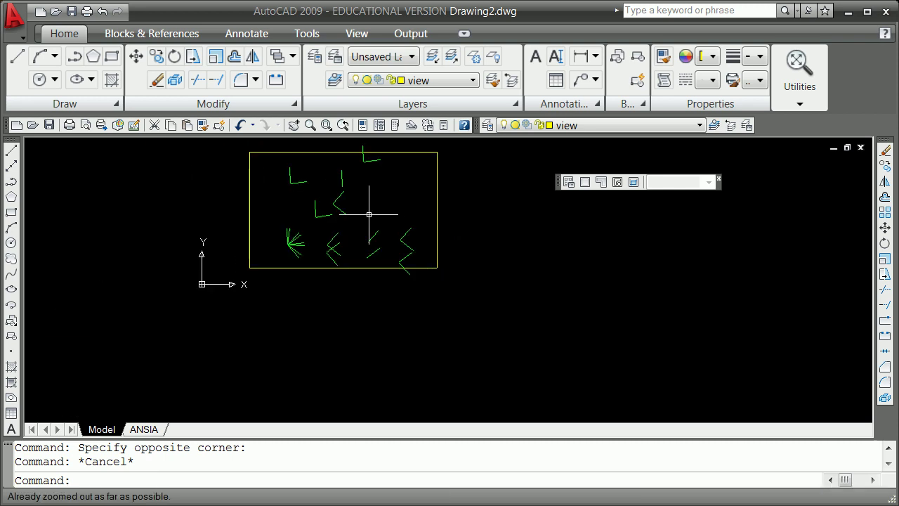
scroll(366, 142, "up", 1)
scroll(367, 141, "up", 3)
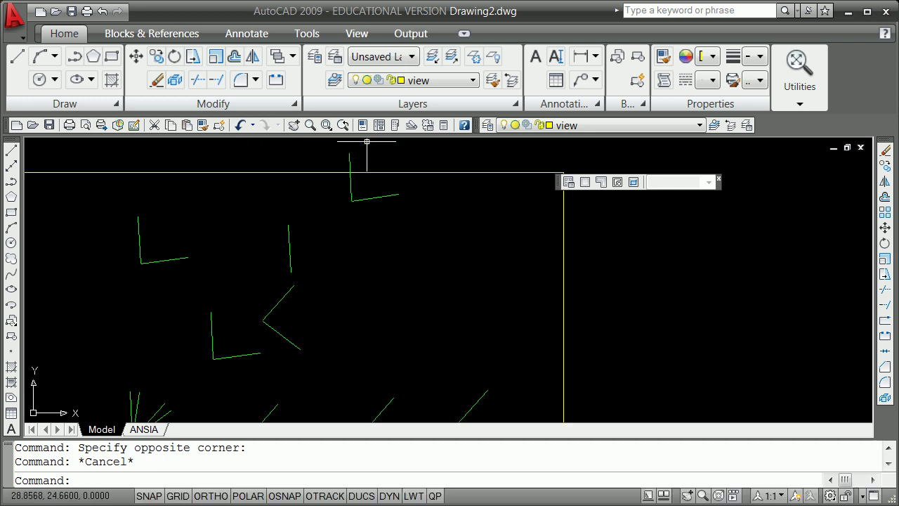
scroll(365, 143, "down", 4)
scroll(362, 145, "up", 2)
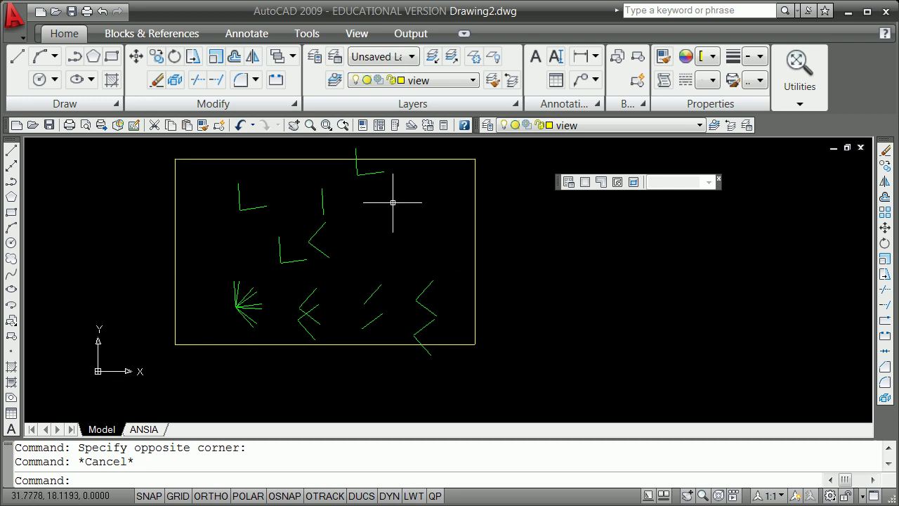
mouse_move(317, 345)
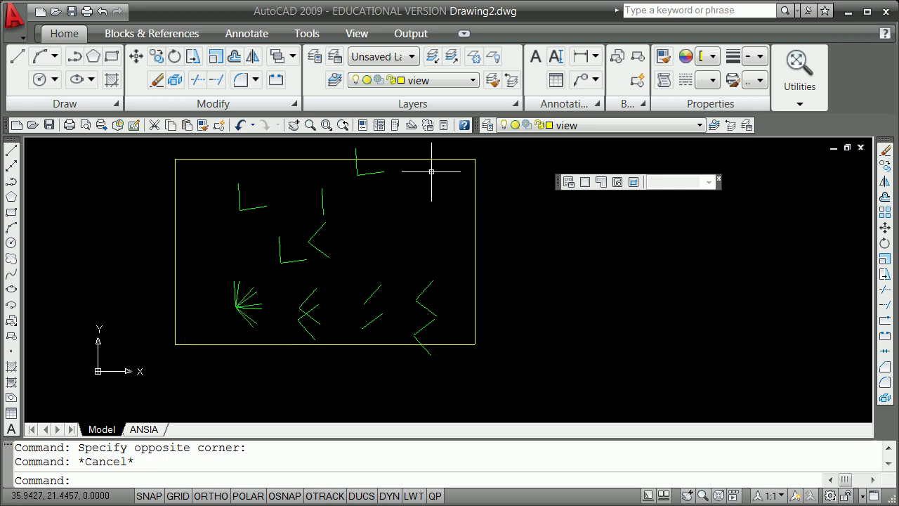
left_click(470, 168)
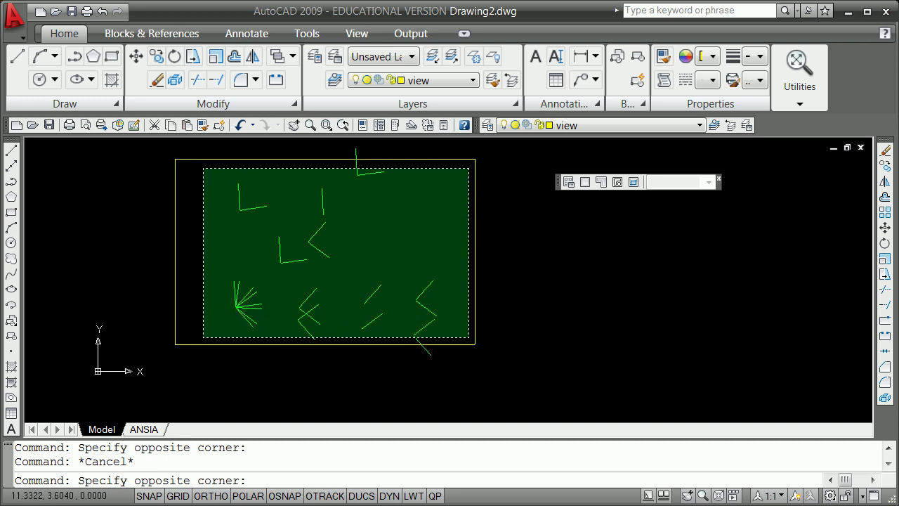
left_click(213, 340)
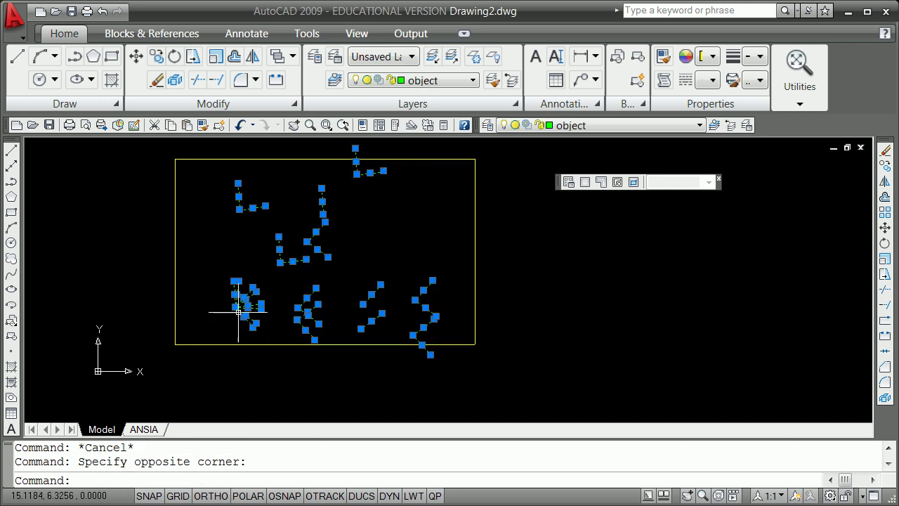
type("ro")
key("Return")
type("ecify base point: e")
key("Escape")
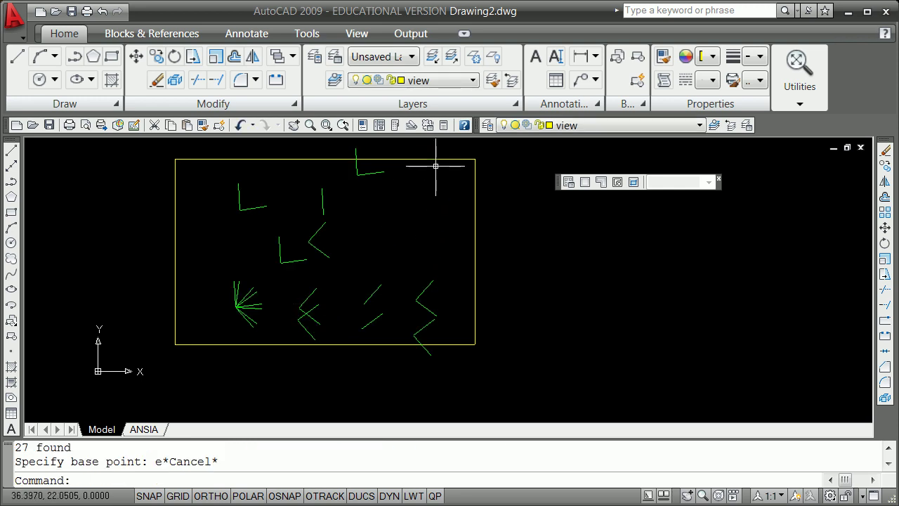
- Erase all the green line pieces in and across the yellow frame, and turn on dynamic input
left_click(468, 163)
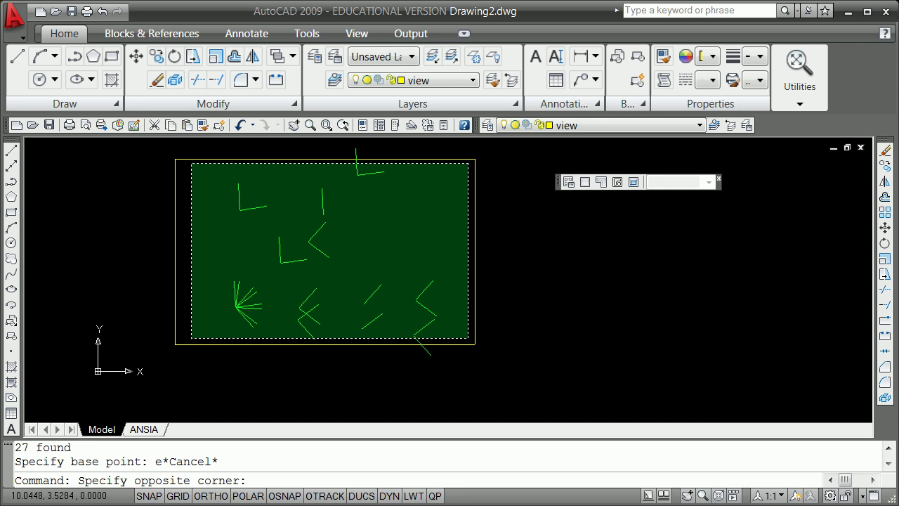
left_click(193, 339)
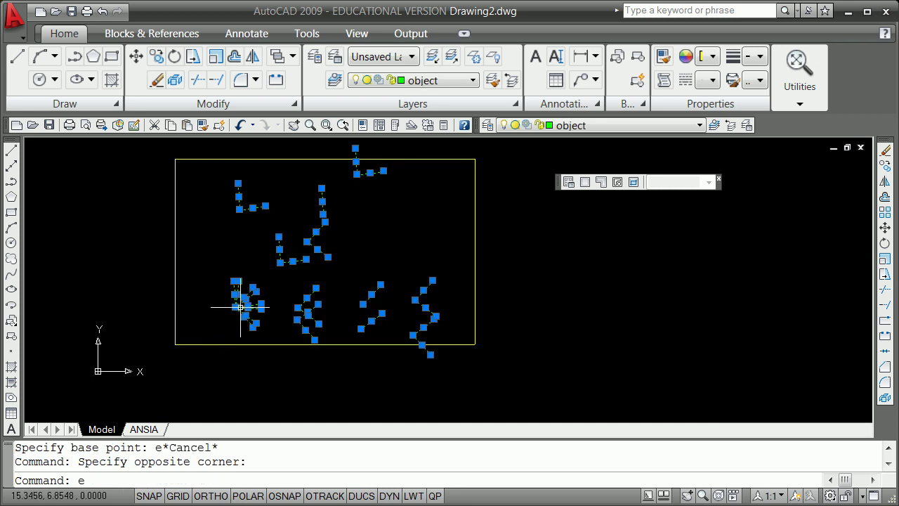
key("Return")
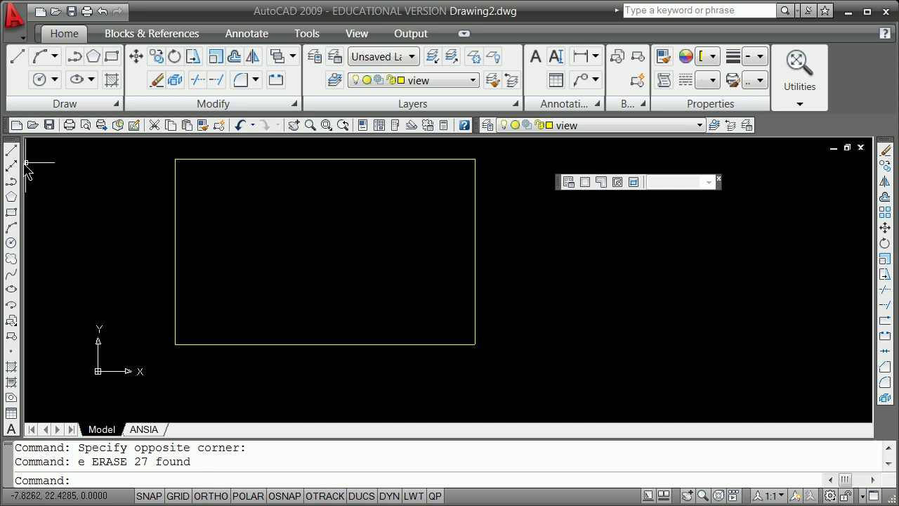
left_click(388, 496)
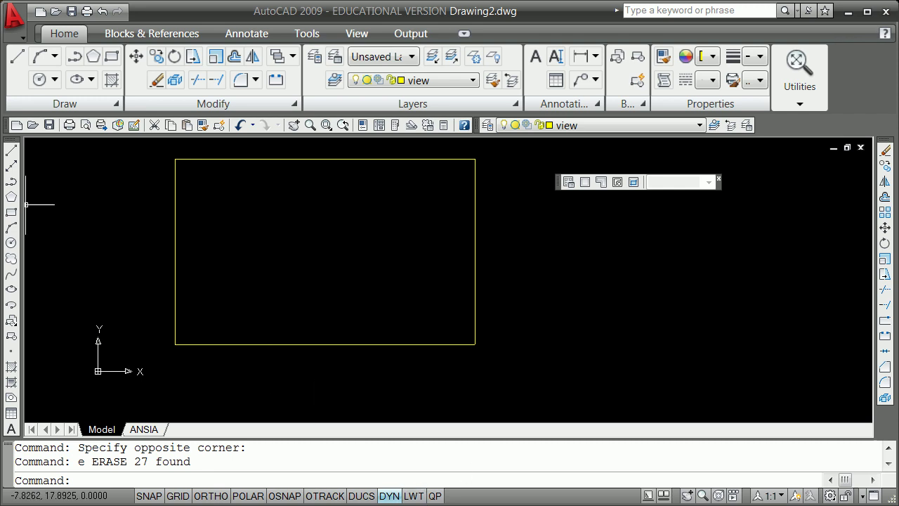
- Try to draw a 2.85 long line inside the frame with polar tracking on, and undo it
left_click(12, 151)
left_click(260, 242)
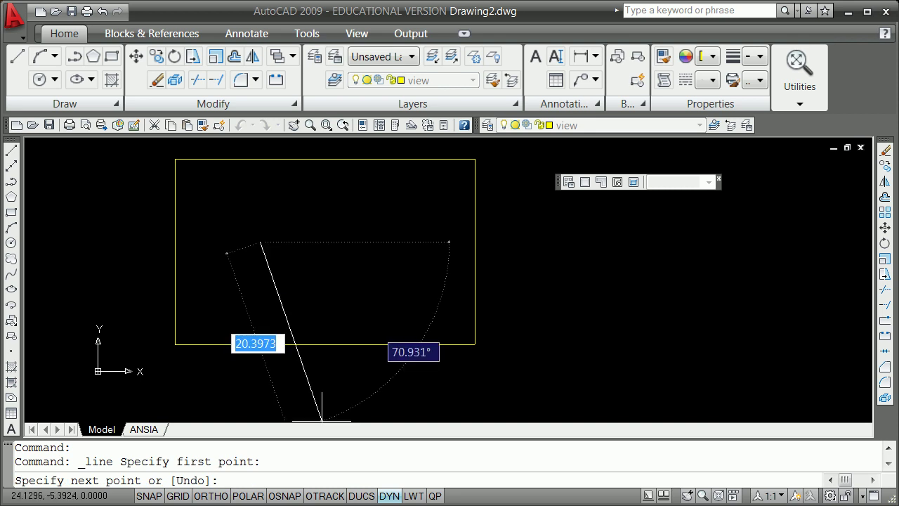
left_click(248, 496)
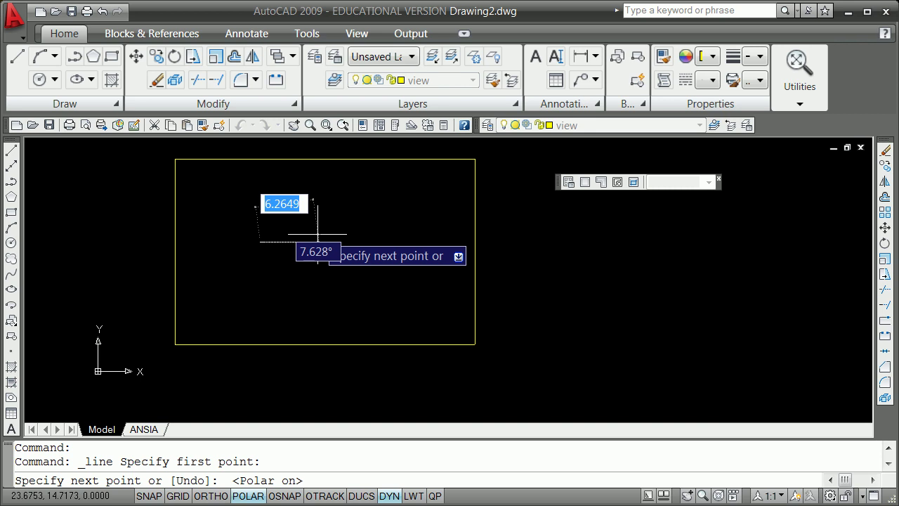
type("2.8")
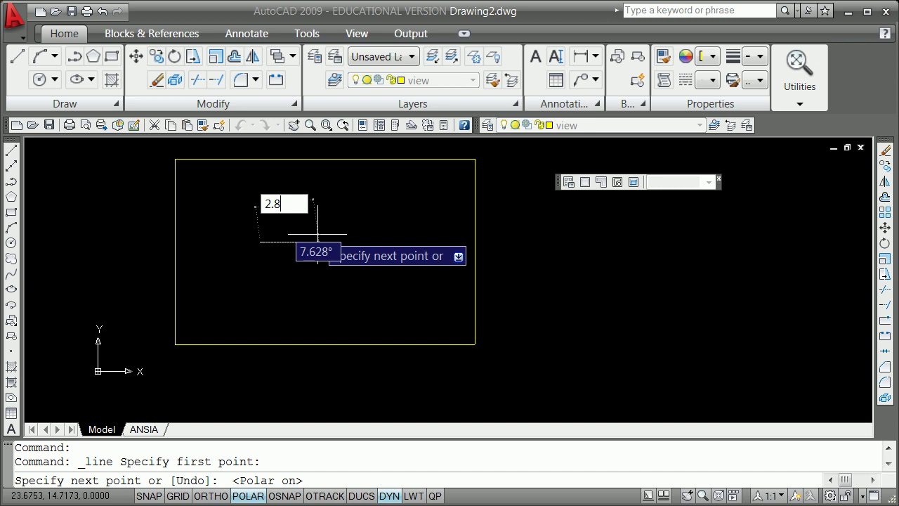
type("5")
key("Return")
key("Escape")
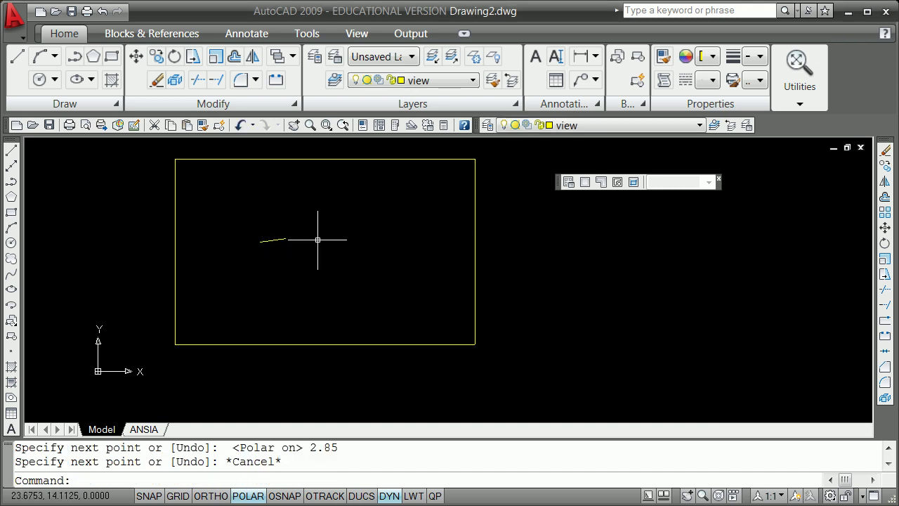
type("u")
key("Return")
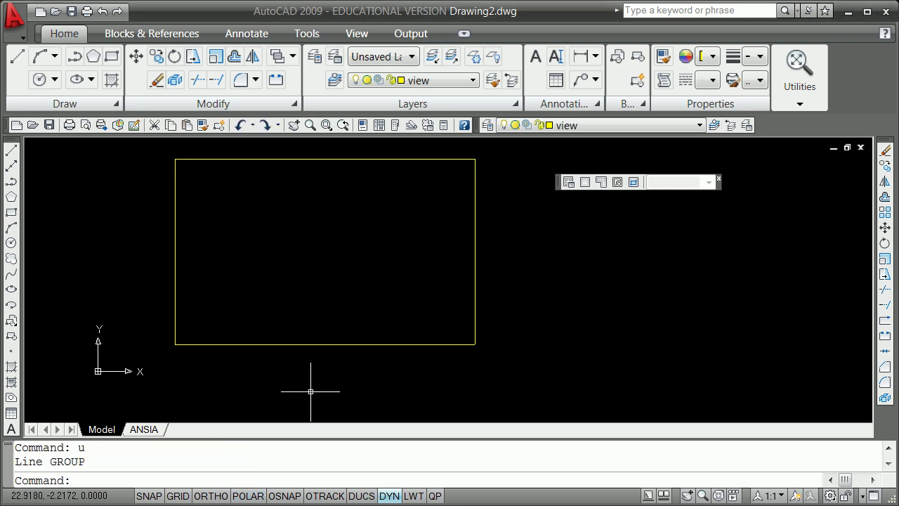
- Draw a line inside the yellow frame, 2.85 long at an angle of 143°, using dynamic input
left_click(11, 152)
left_click(345, 297)
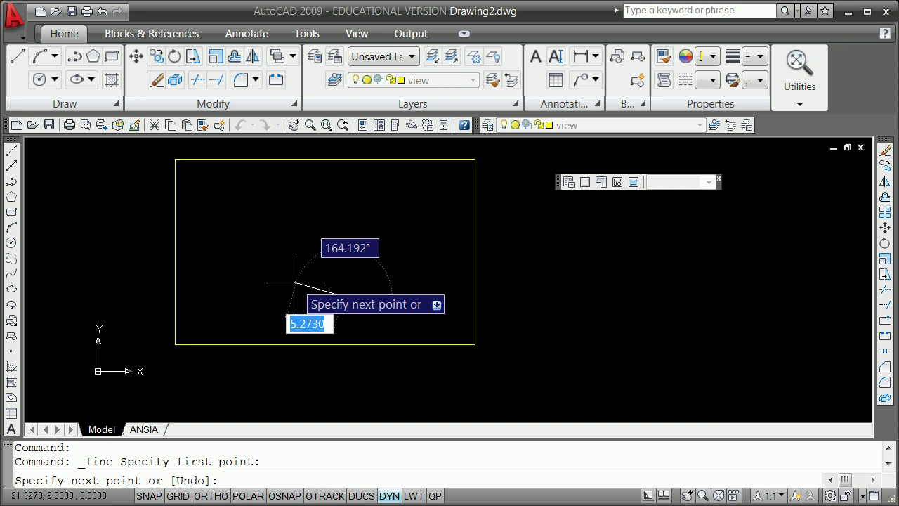
type("2.85")
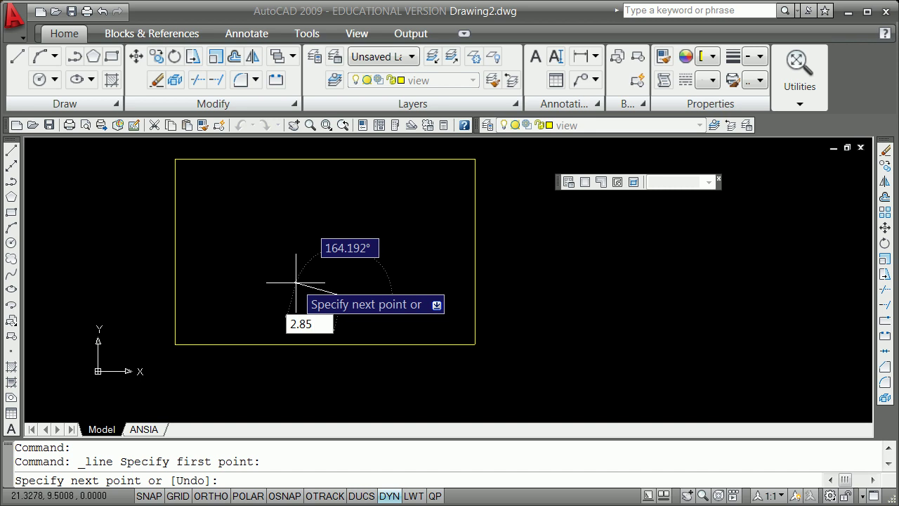
key("Tab")
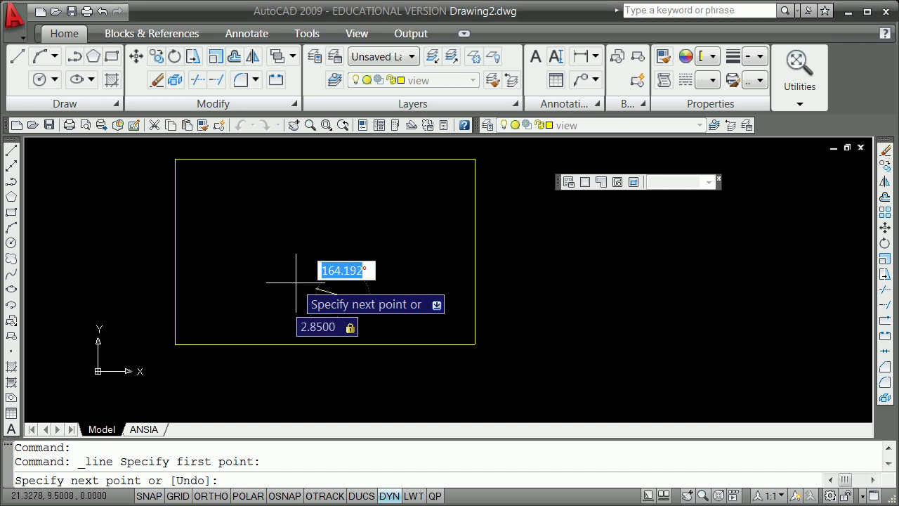
type("143")
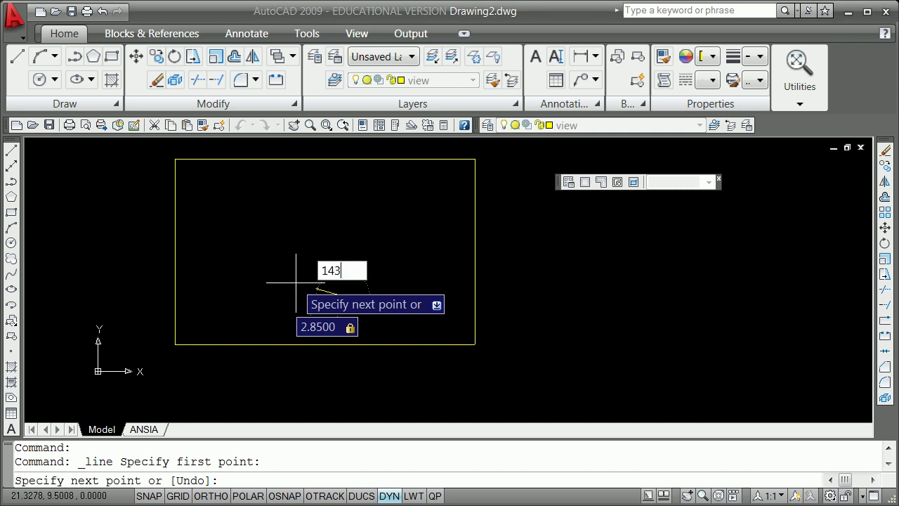
key("Return")
key("Escape")
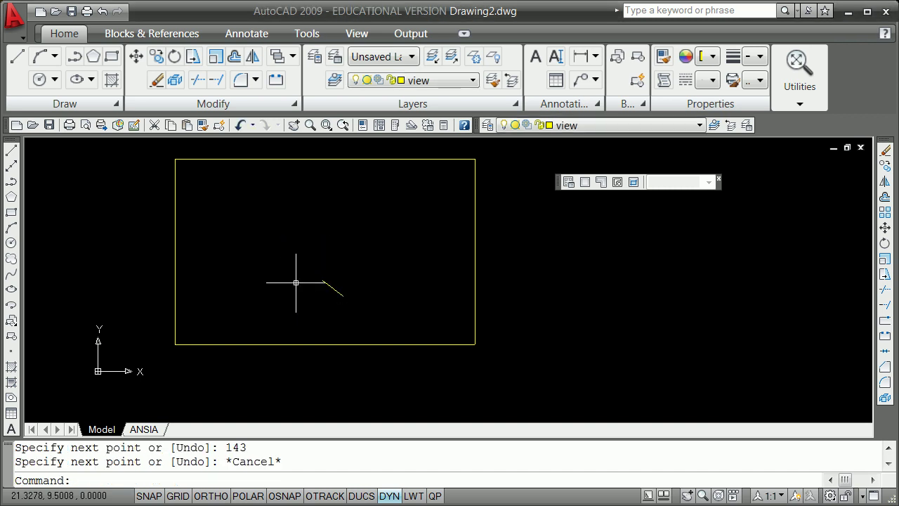
- Draw a second line beside the first with dynamic input off, using the relative polar coordinate @2.85<143
scroll(335, 285, "up", 5)
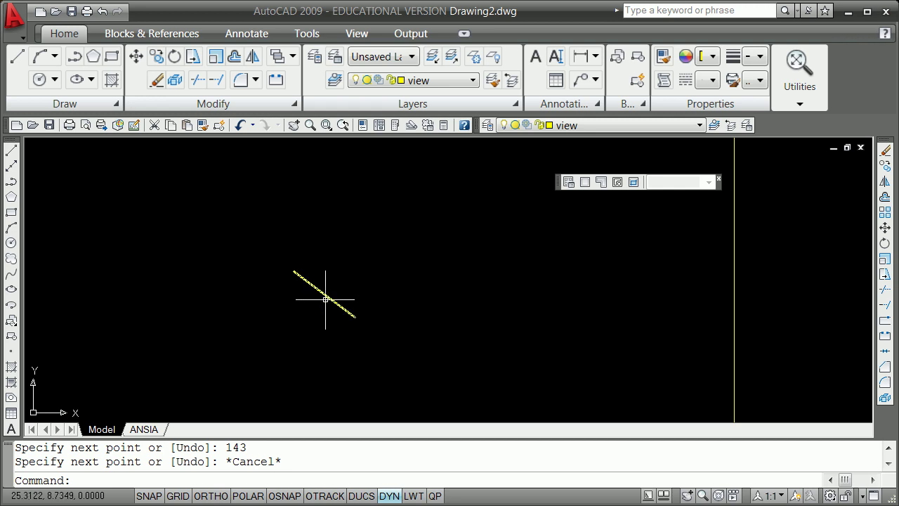
scroll(324, 298, "down", 5)
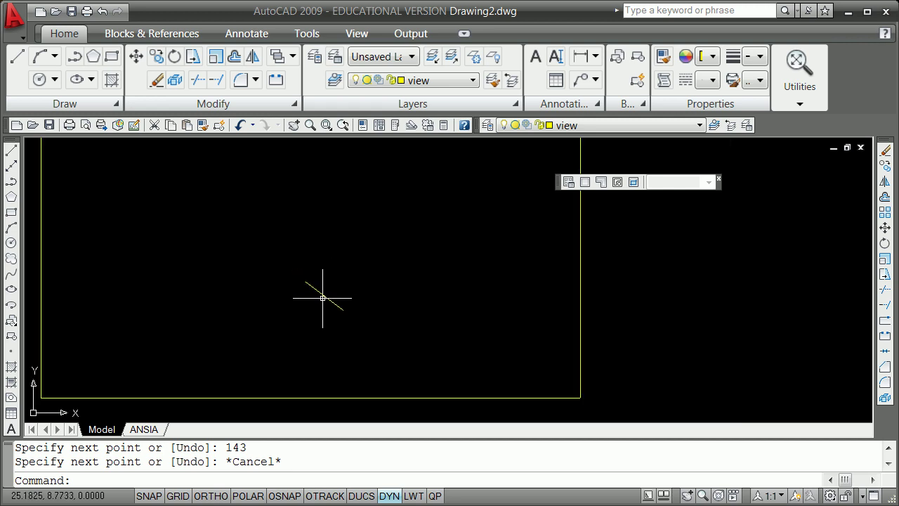
left_click(12, 151)
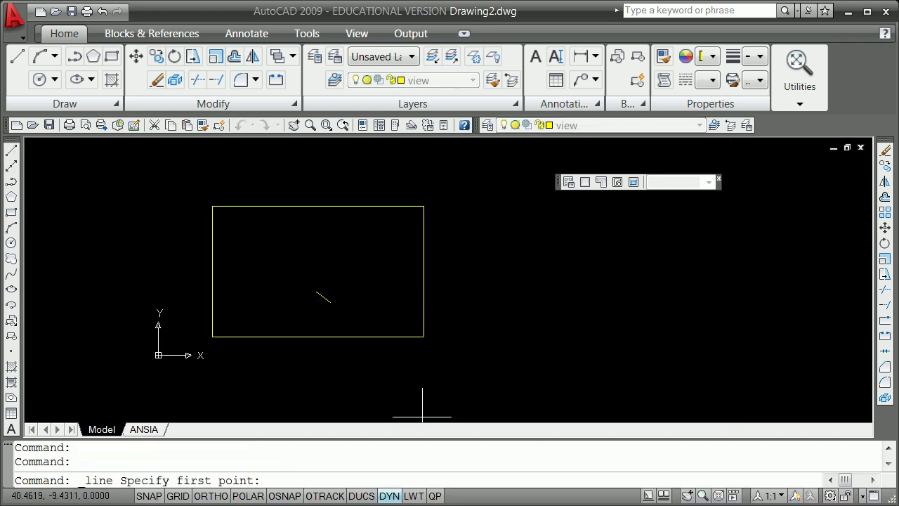
left_click(394, 500)
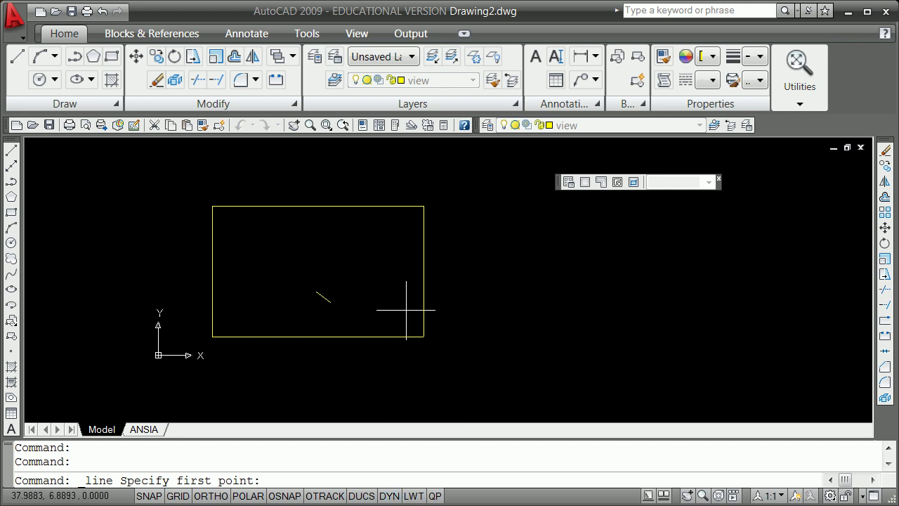
left_click(362, 305)
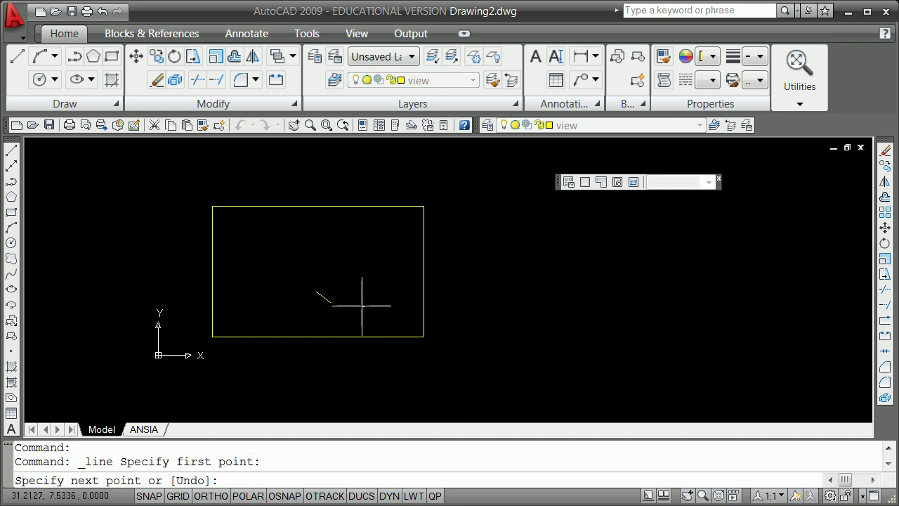
type("@")
type("2.85<143")
key("Return")
key("Escape")
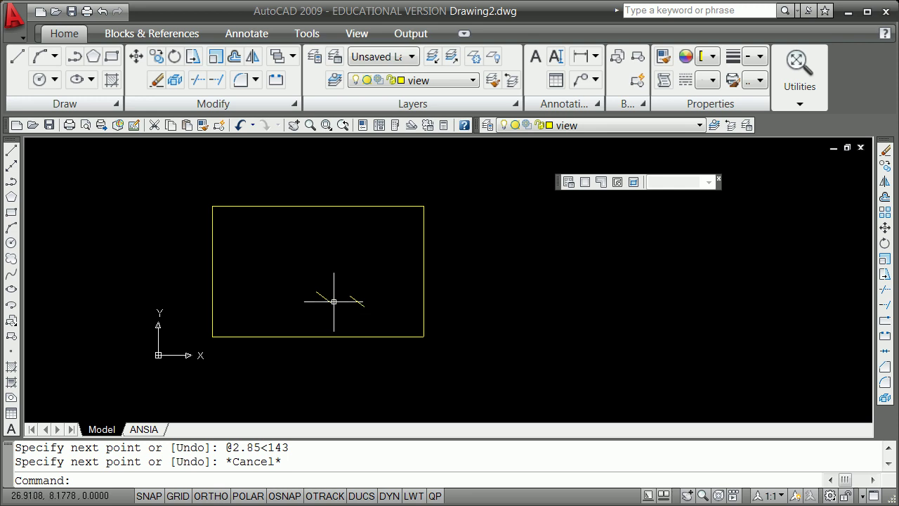
- Erase the second line, the one to the right of the first sloping line
scroll(332, 301, "up", 3)
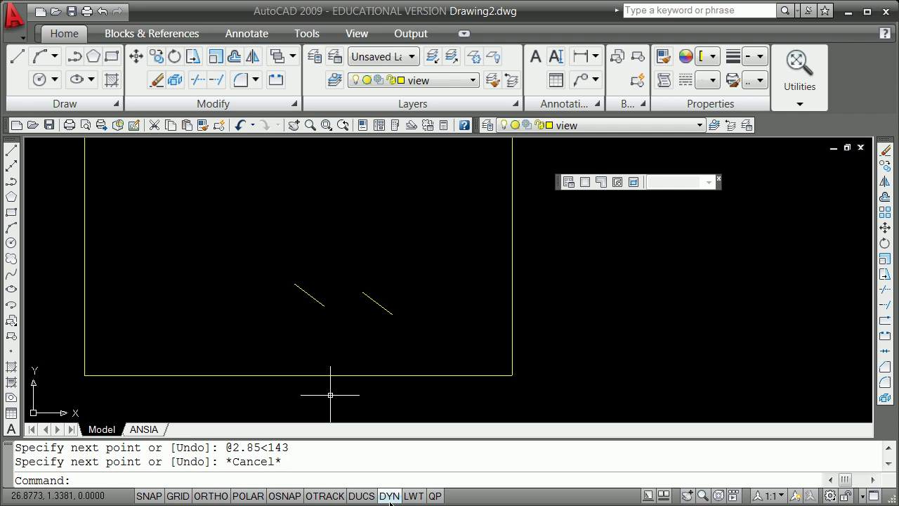
left_click(382, 306)
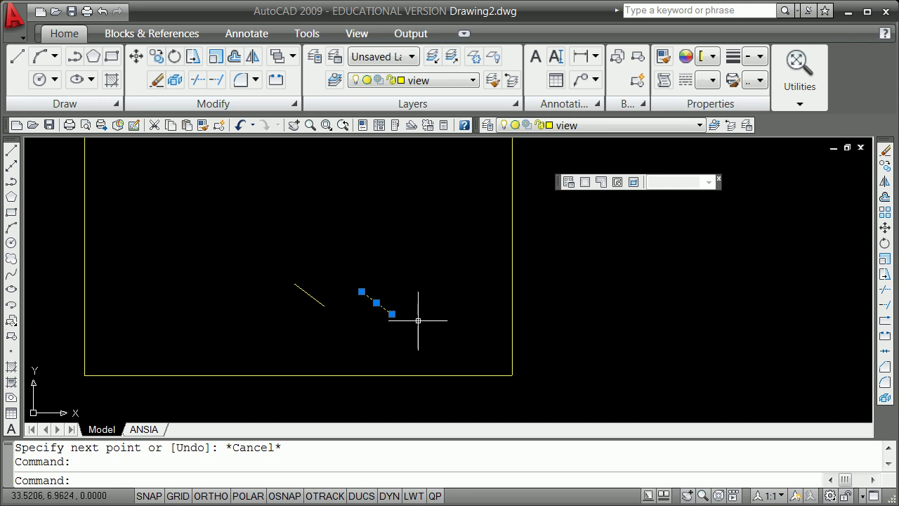
key("Return")
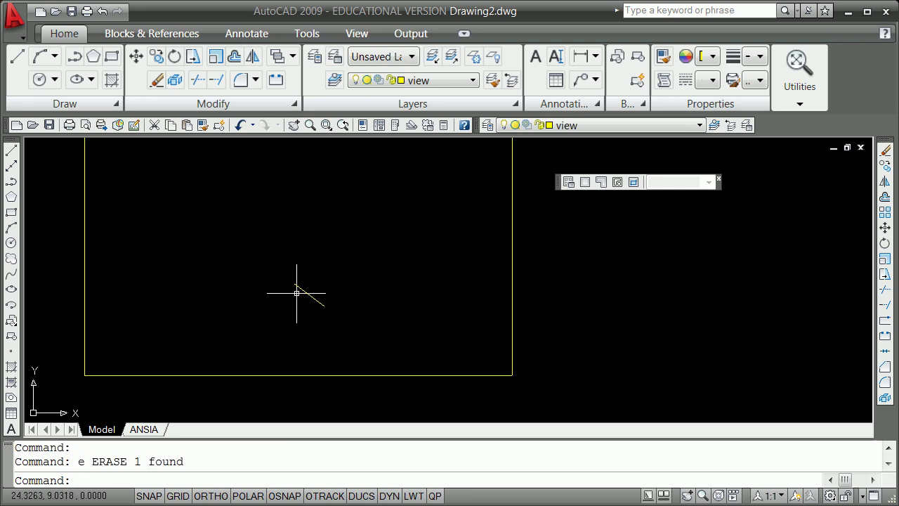
- Move the remaining sloping line inside the frame to the object layer and clear the selection
left_click(307, 294)
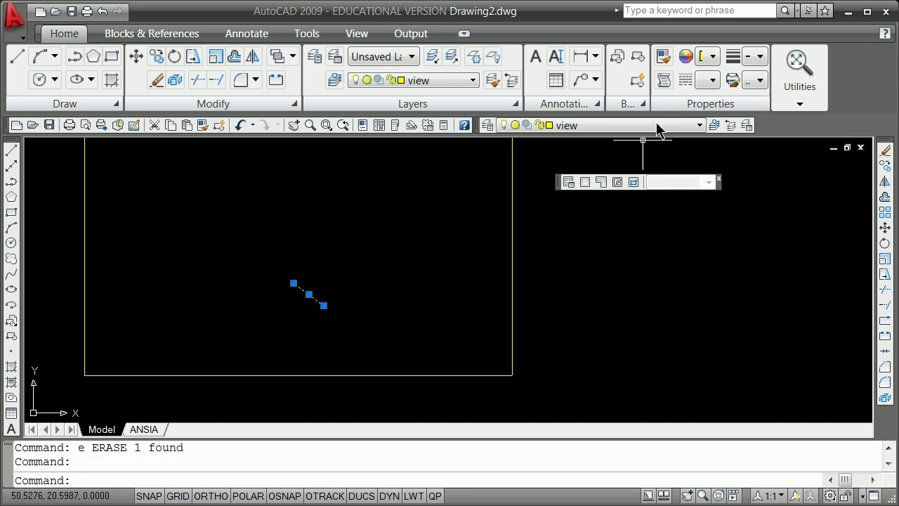
left_click(698, 125)
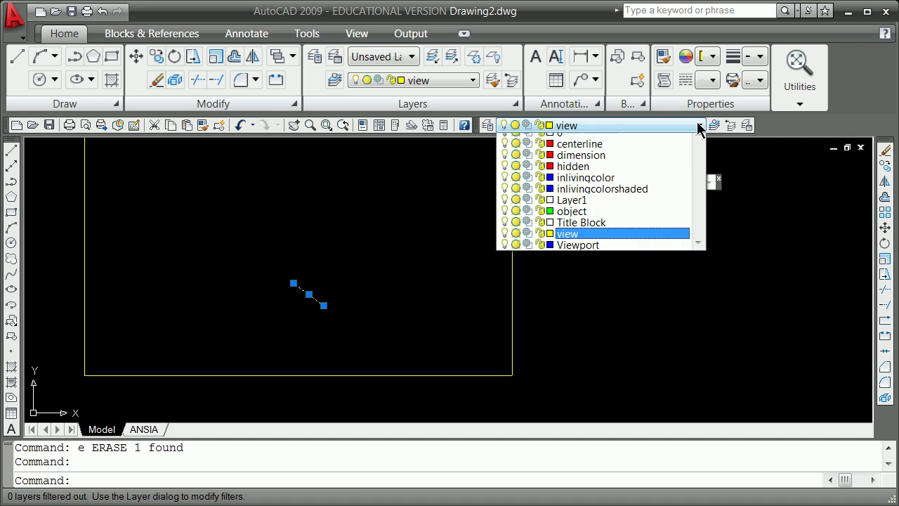
left_click(612, 212)
key("Escape")
key("Escape")
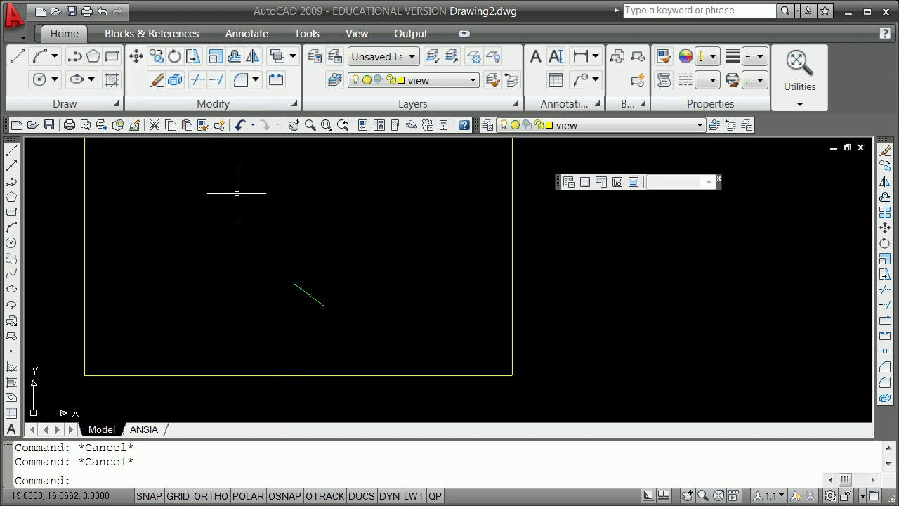
- Make a rotated copy of the green line about its upper endpoint, so the copy lies at 48° to the horizontal
left_click(302, 288)
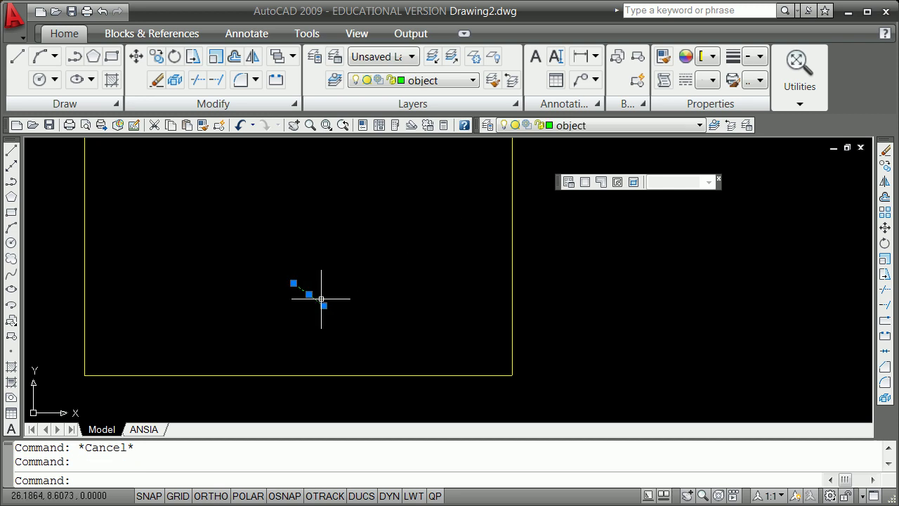
left_click(293, 283)
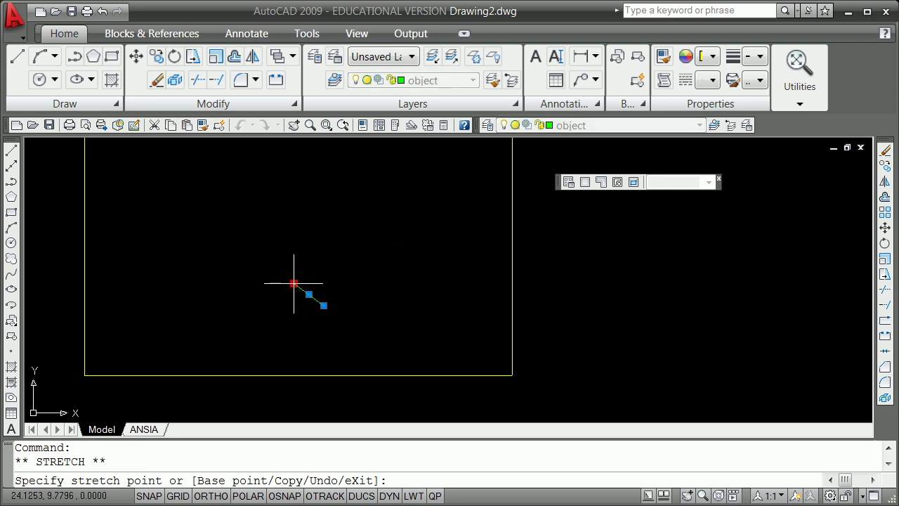
key("space")
key("space")
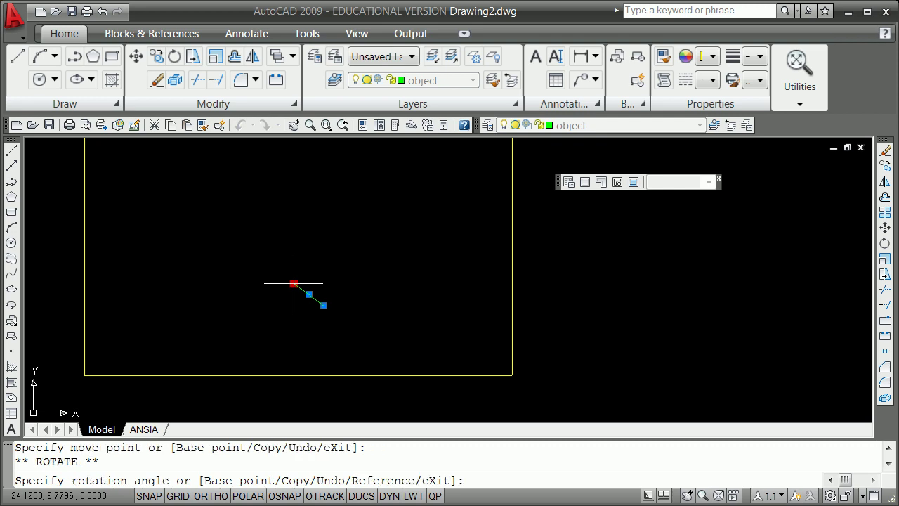
type("c")
key("Return")
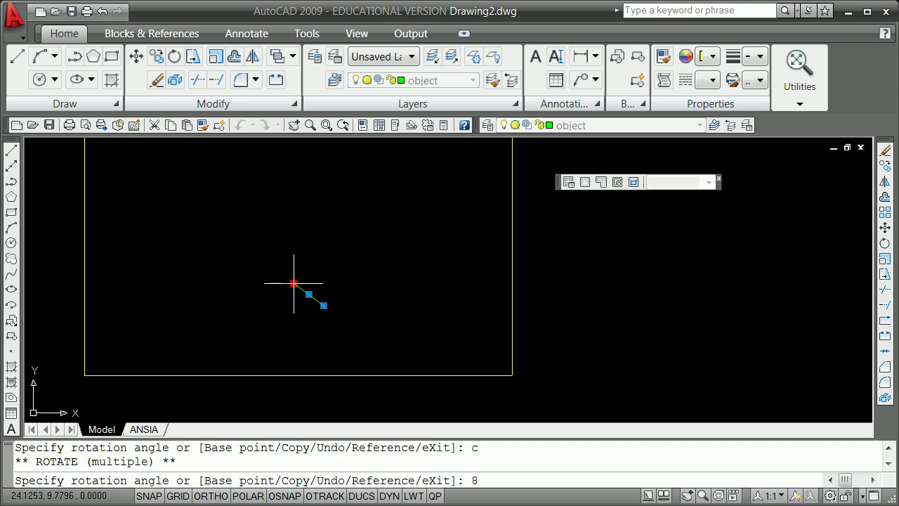
key("Return")
key("Escape")
key("Escape")
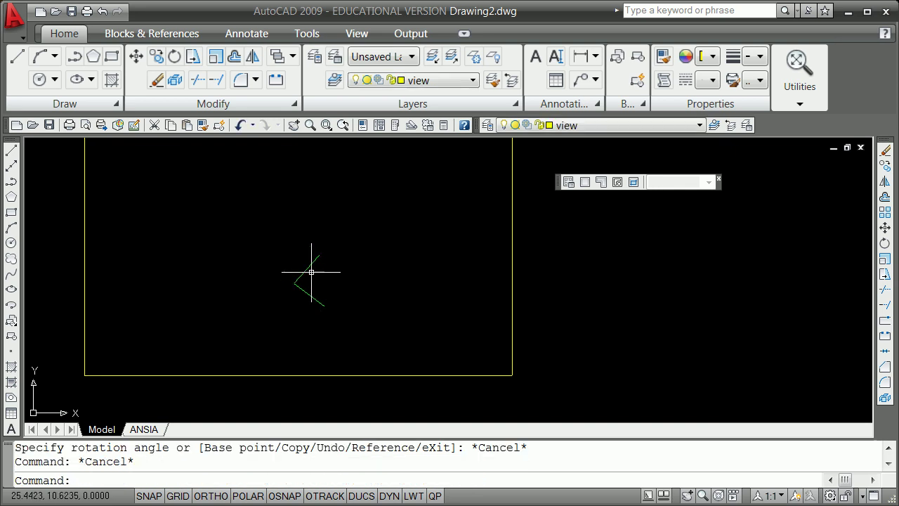
- Draw a circle of radius 3.09 centred on the shared endpoint of the two green lines
scroll(306, 267, "up", 1)
scroll(306, 267, "down", 2)
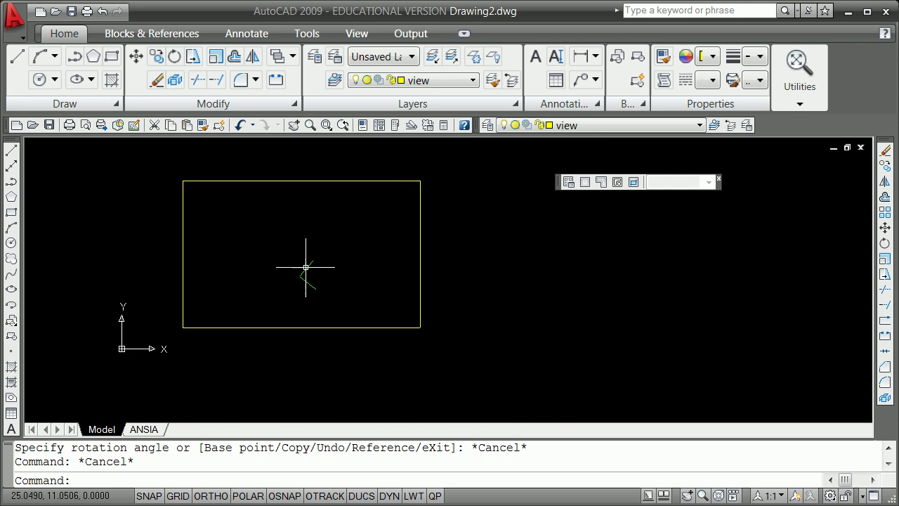
left_click(55, 83)
left_click(78, 111)
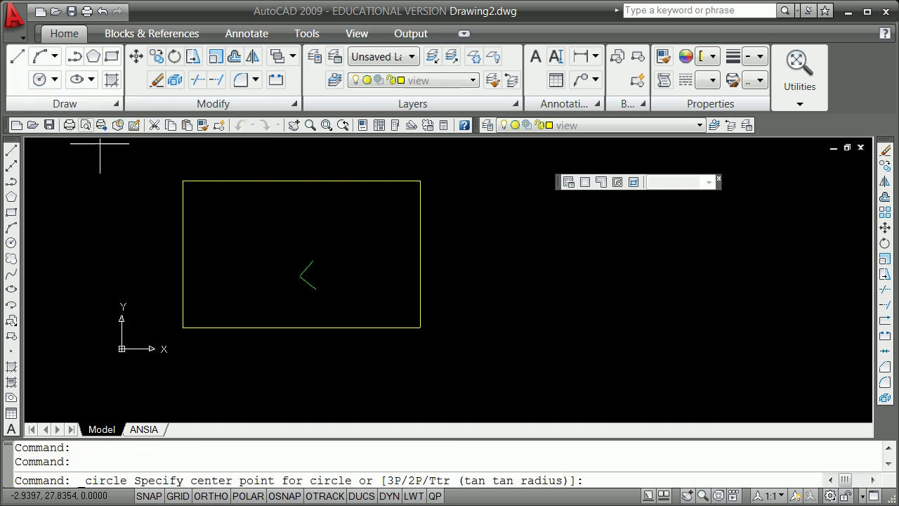
right_click(315, 238, "shift")
left_click(377, 317)
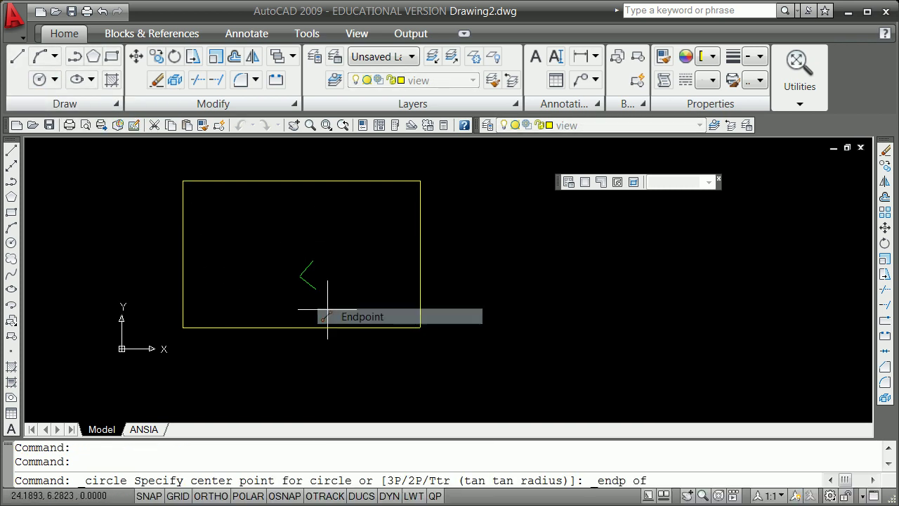
left_click(299, 276)
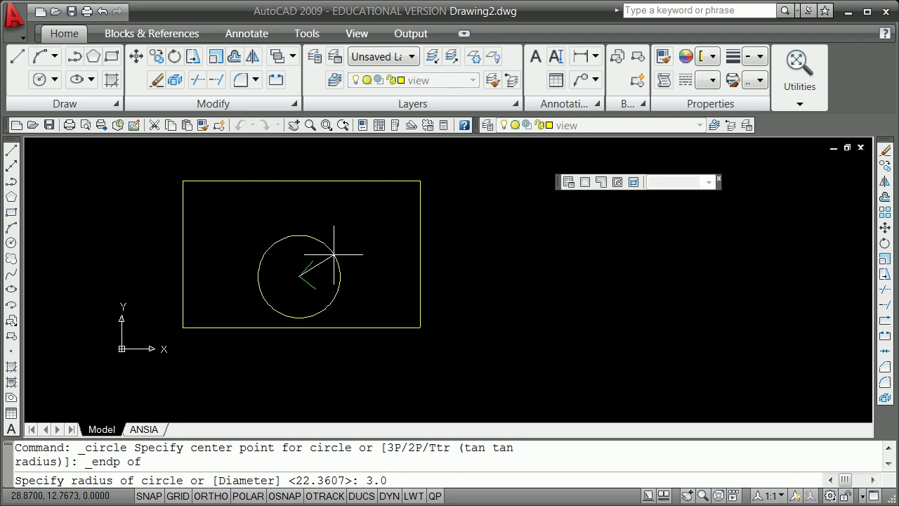
key("Return")
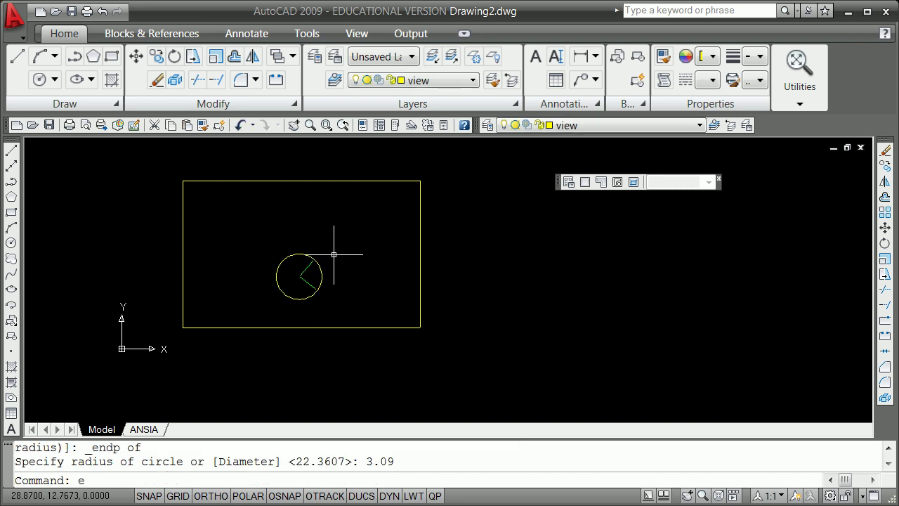
- Extend the upper green line with all objects as boundaries and trim away its excess beyond the circle and below the shared endpoint
type("ex")
key("Return")
key("Return")
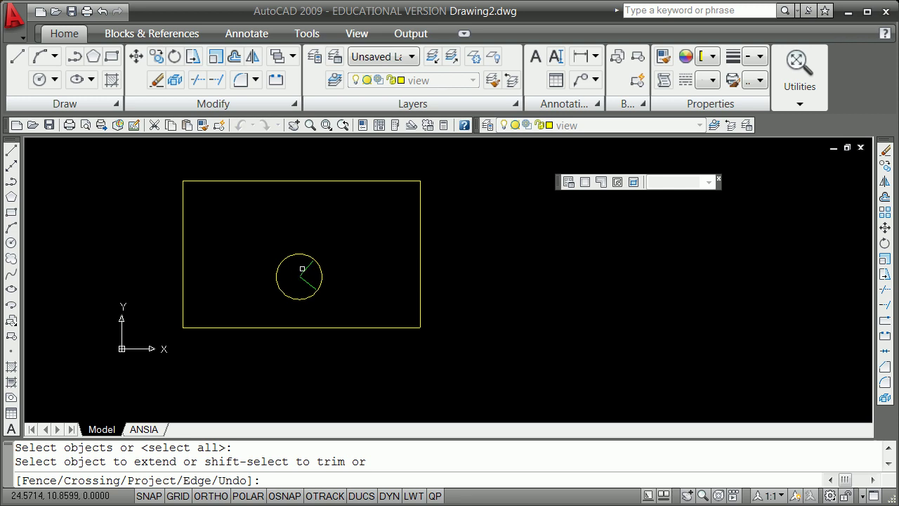
left_click(302, 268)
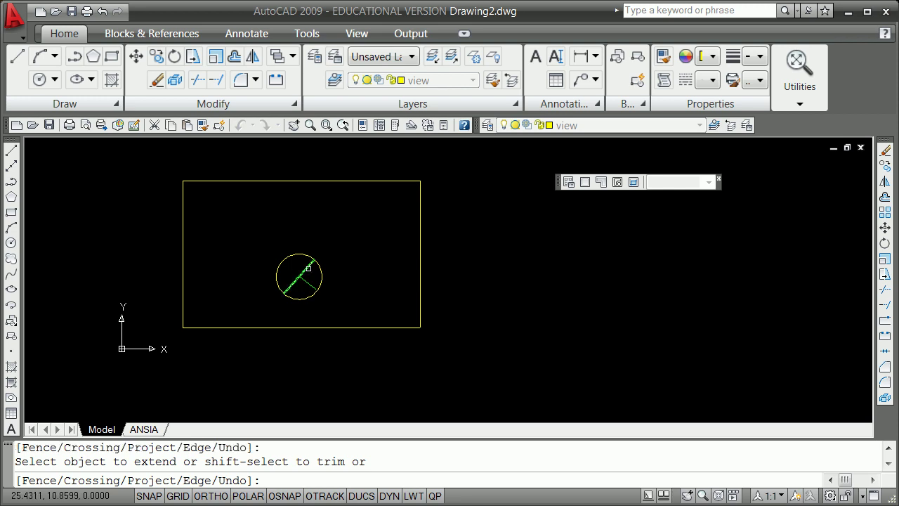
left_click(306, 268)
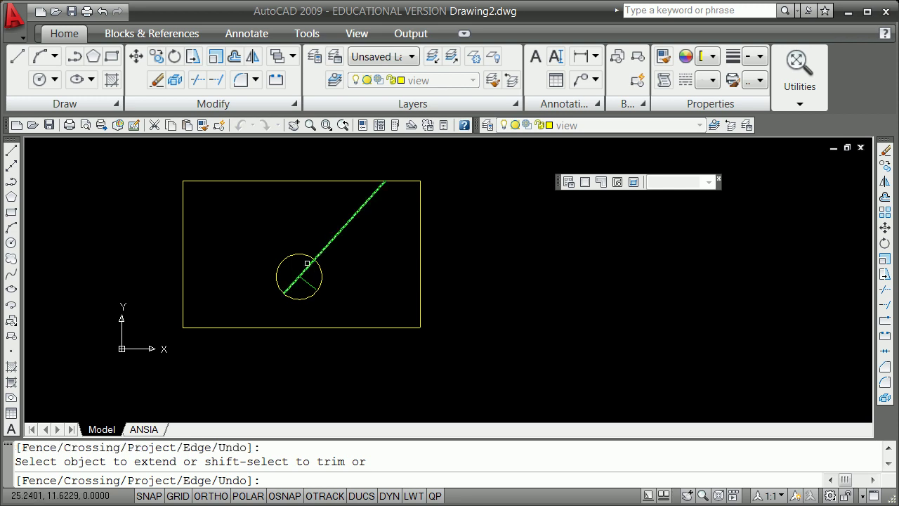
left_click(327, 246, "shift")
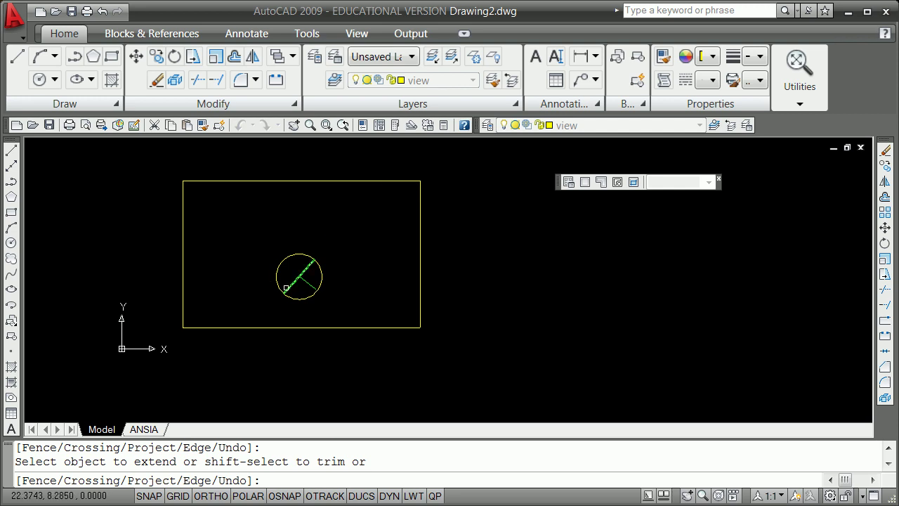
left_click(288, 285, "shift")
key("Return")
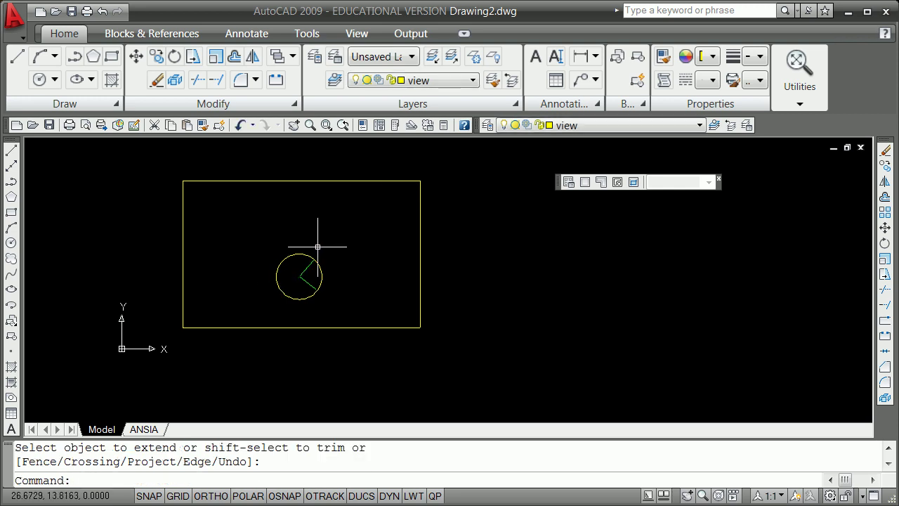
- Undo the extending of the upper green line and the drawing of the circle
scroll(317, 246, "up", 3)
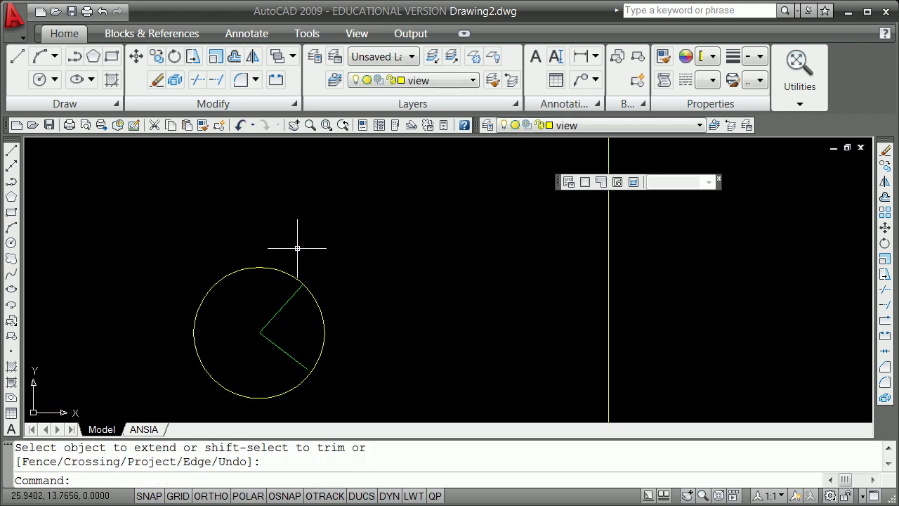
type("u")
key("Return")
type("u")
key("Return")
type("u")
key("Return")
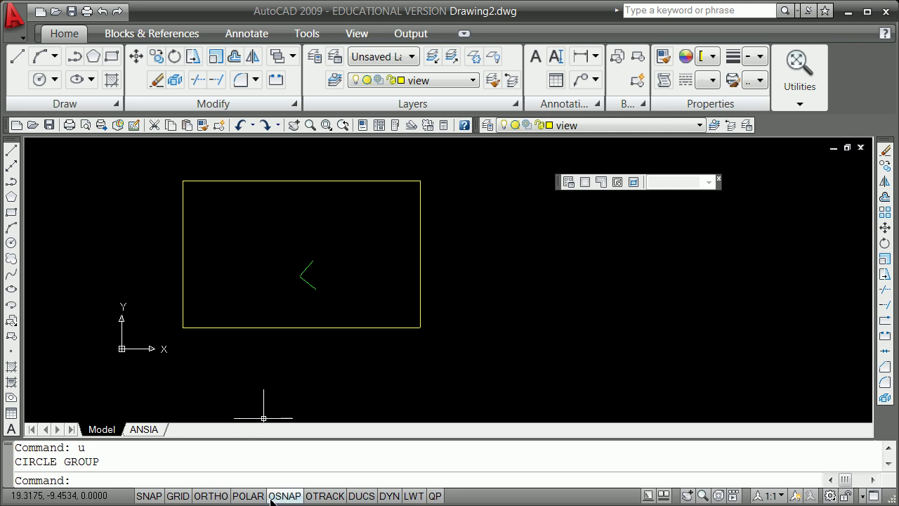
- Turn on dynamic input and grip-stretch the free end of the upper green line to a length of 3.09
left_click(391, 496)
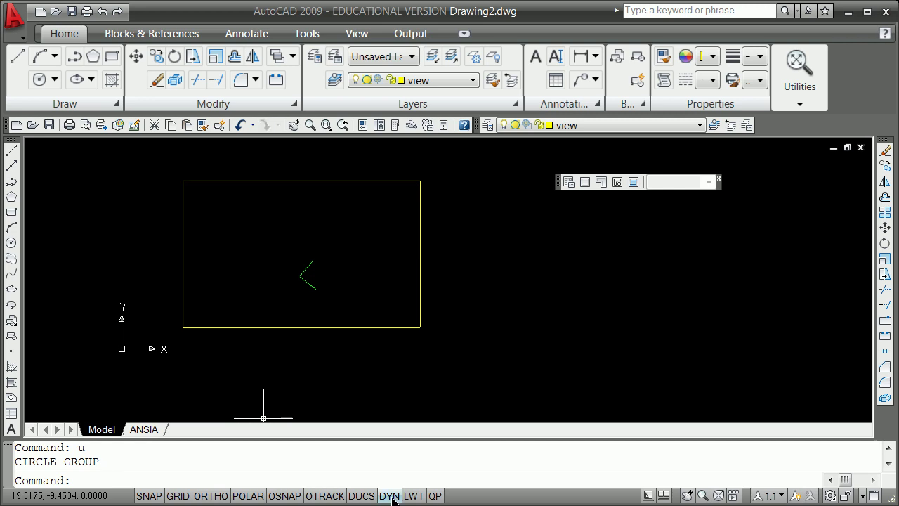
scroll(315, 250, "up", 7)
left_click(283, 275)
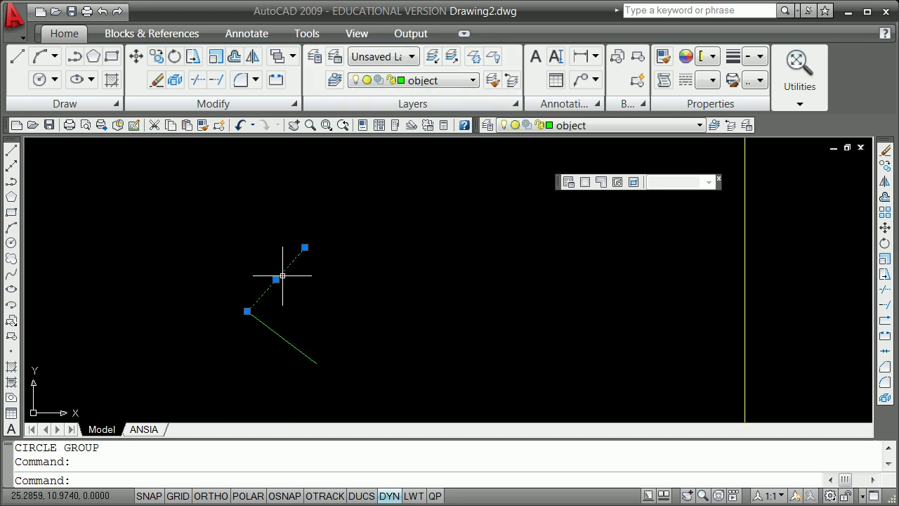
left_click(305, 247)
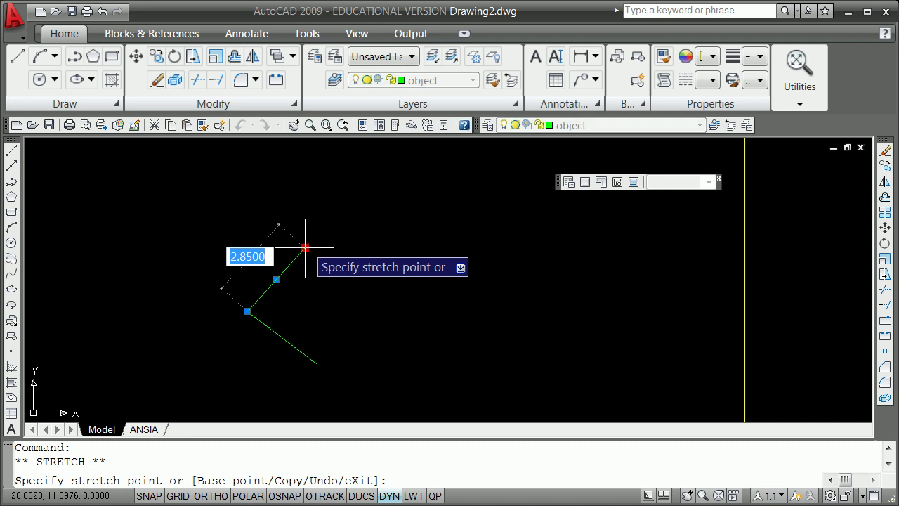
type("3.0")
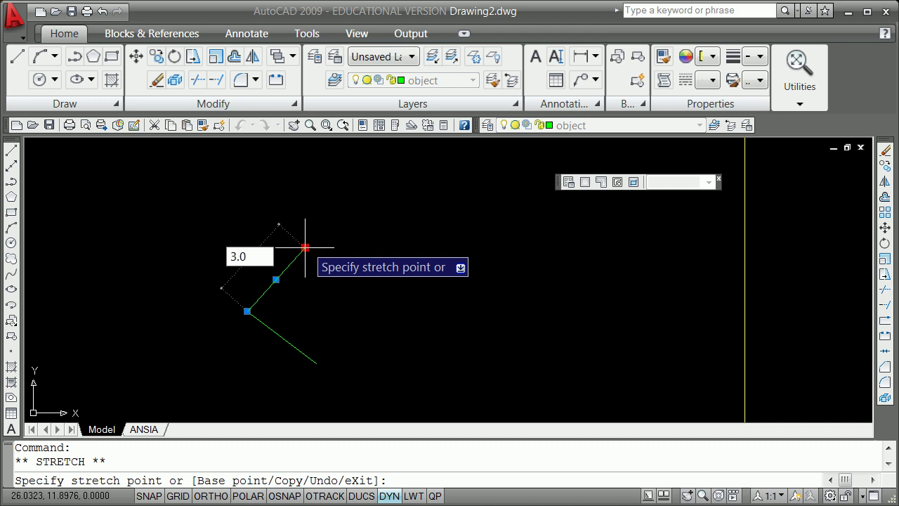
key("Return")
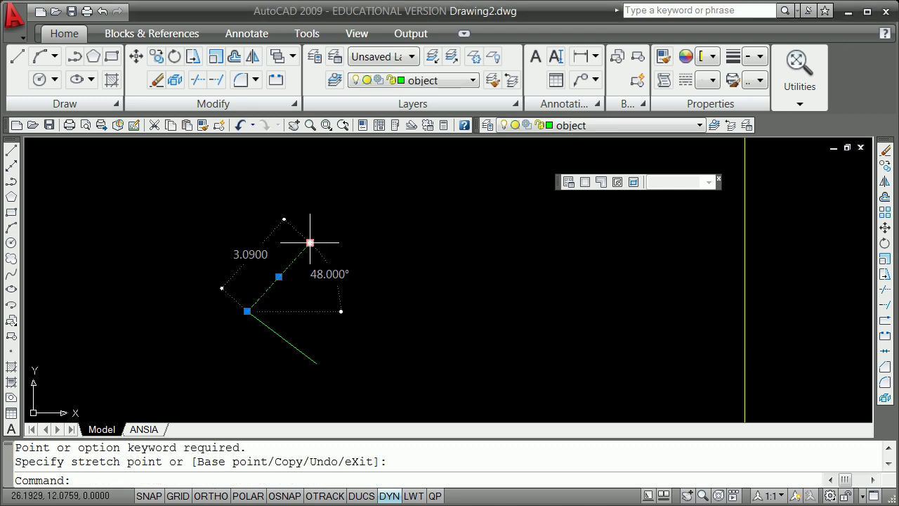
- Clear the selection and undo the grip stretch of the upper green line
key("Escape")
key("Escape")
type("u")
key("Return")
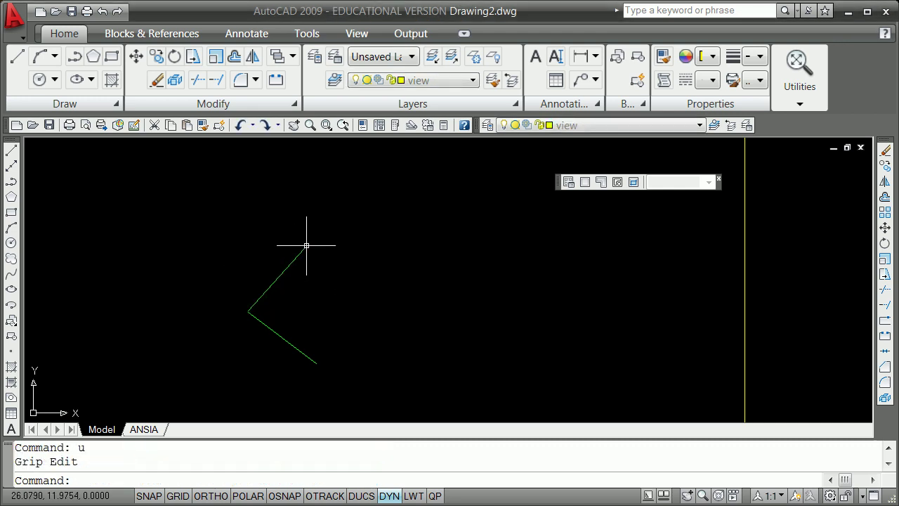
scroll(306, 245, "down", 2)
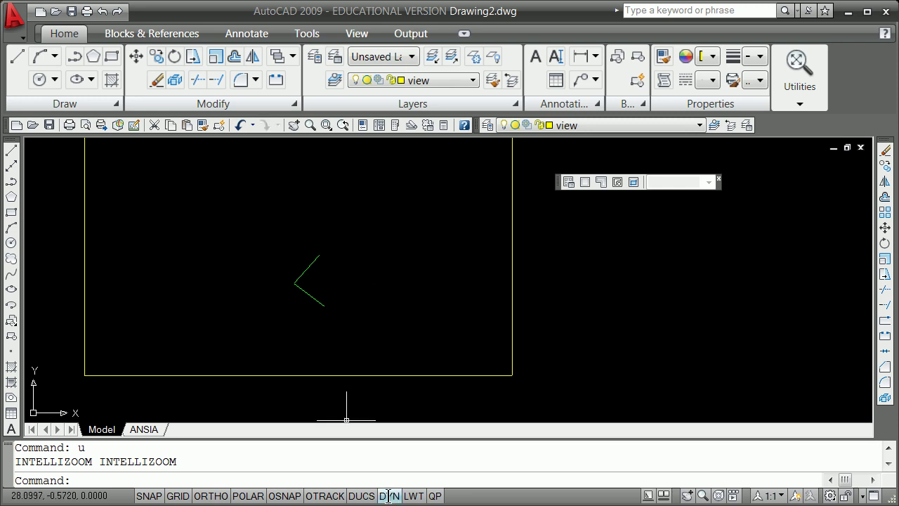
- Examine which dynamic input fields are offered when grip-stretching the free end of the upper green line, without changing it
left_click(306, 268)
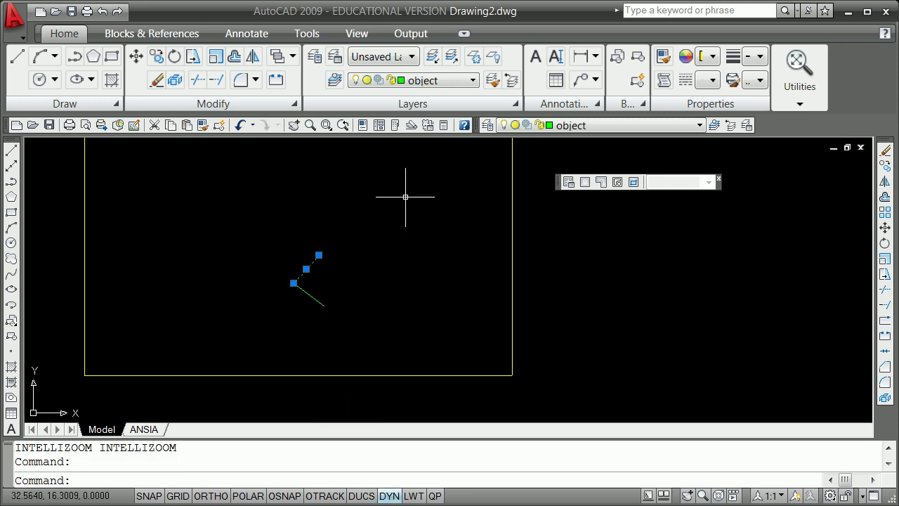
key("Escape")
key("Escape")
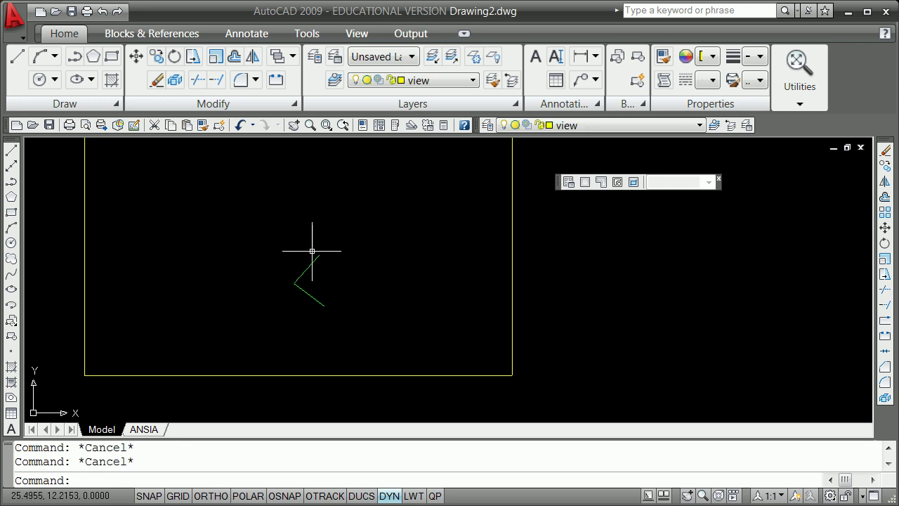
left_click(315, 257)
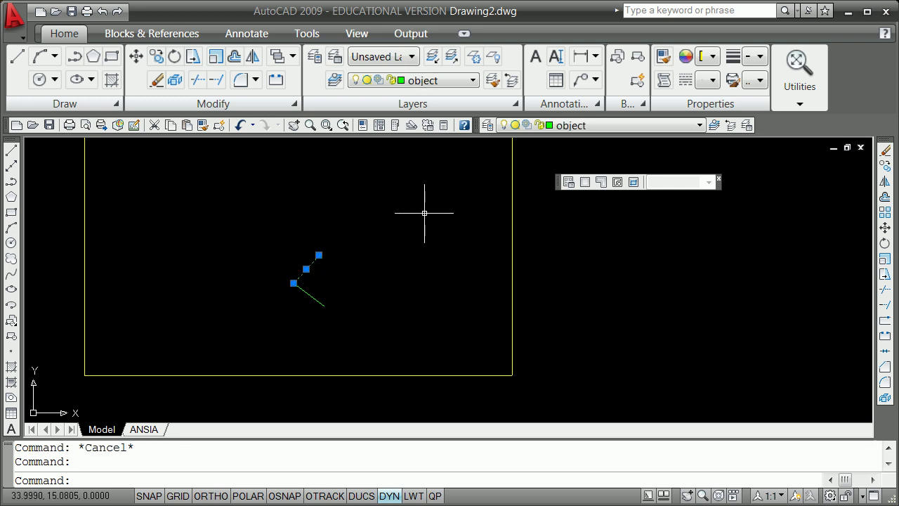
left_click(319, 255)
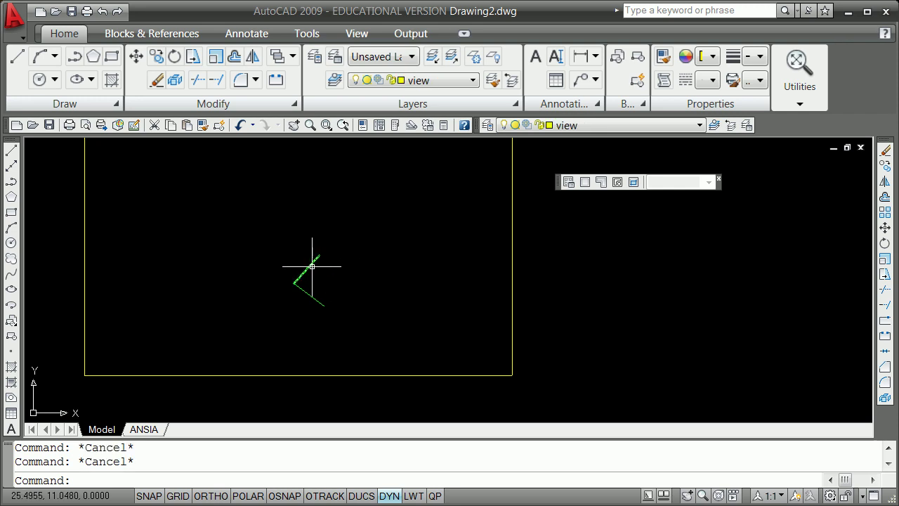
left_click(316, 258)
left_click(319, 255)
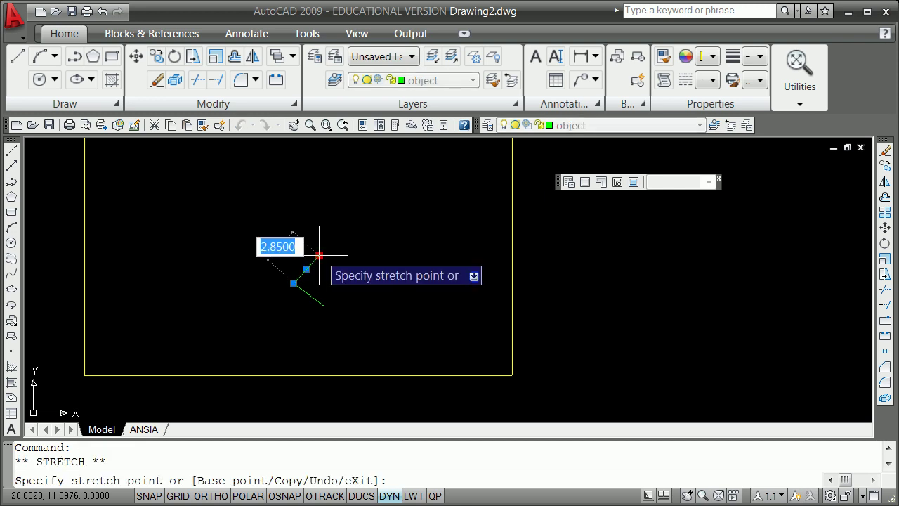
key("Escape")
key("Escape")
key("Escape")
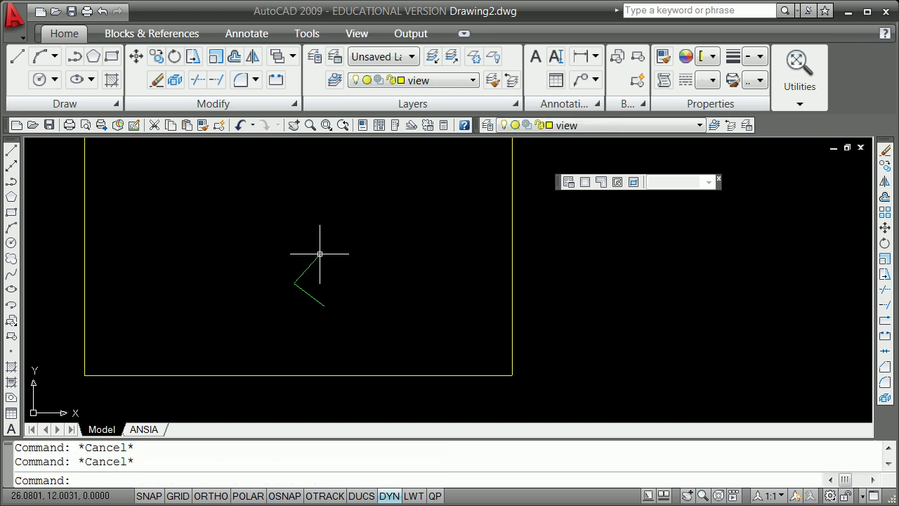
- Review the dimension input settings for grip-stretching in the Drafting Settings, leaving them without changes
right_click(330, 174, "shift")
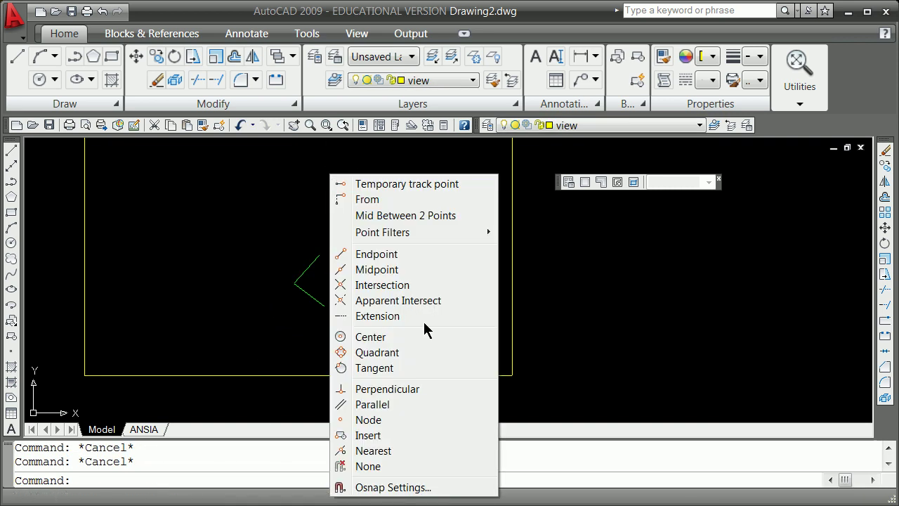
left_click(414, 484)
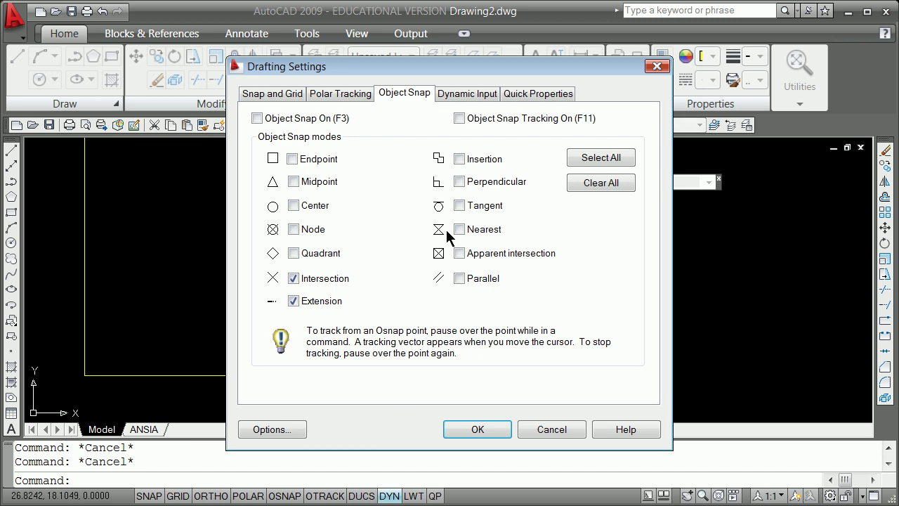
left_click(487, 98)
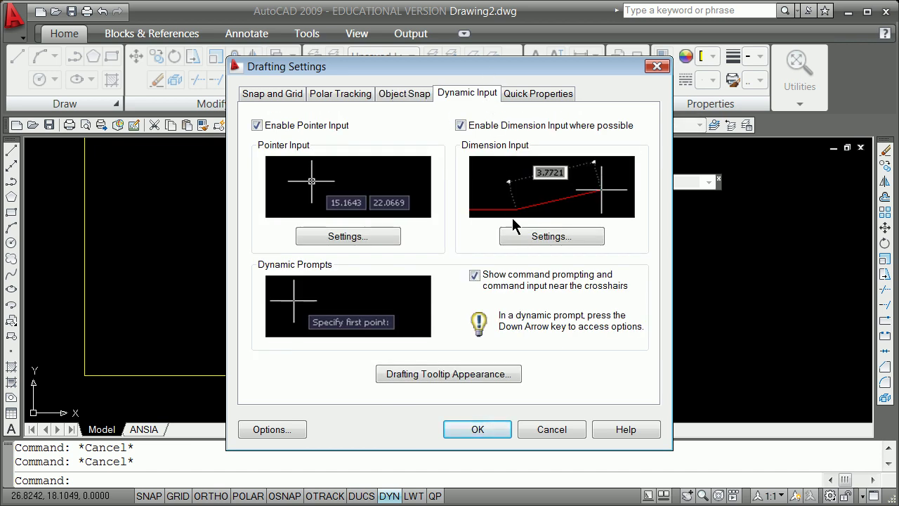
left_click(531, 238)
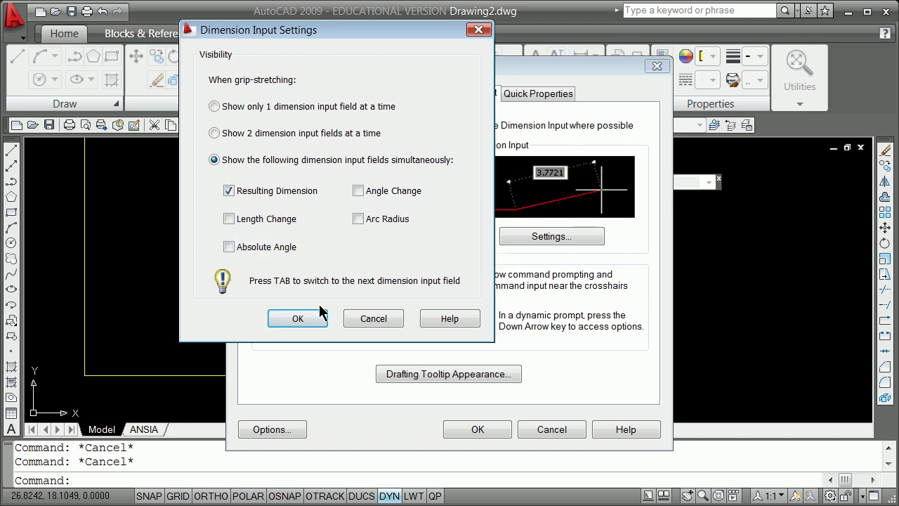
left_click(370, 318)
left_click(542, 430)
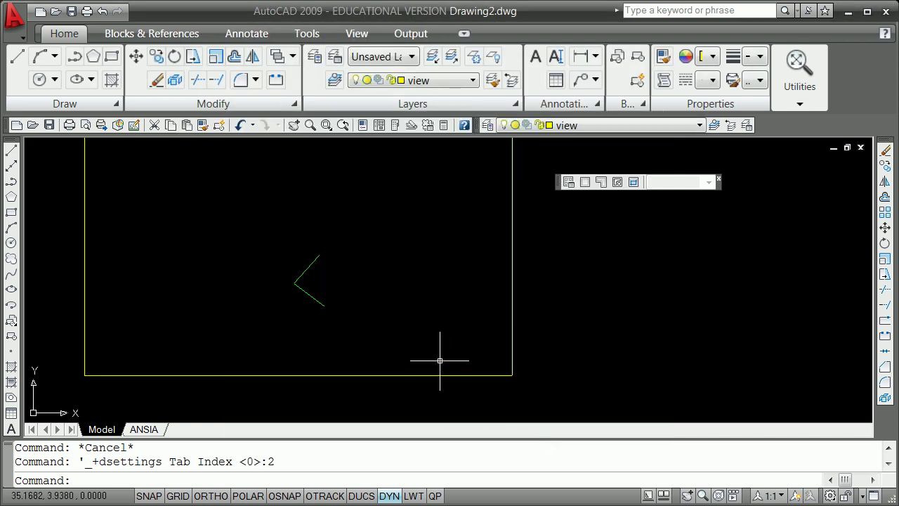
- Enable the Length Change, Absolute Angle, Angle Change and Arc Radius dimension input fields for grip-stretching in the Drafting Settings
right_click(354, 283, "shift")
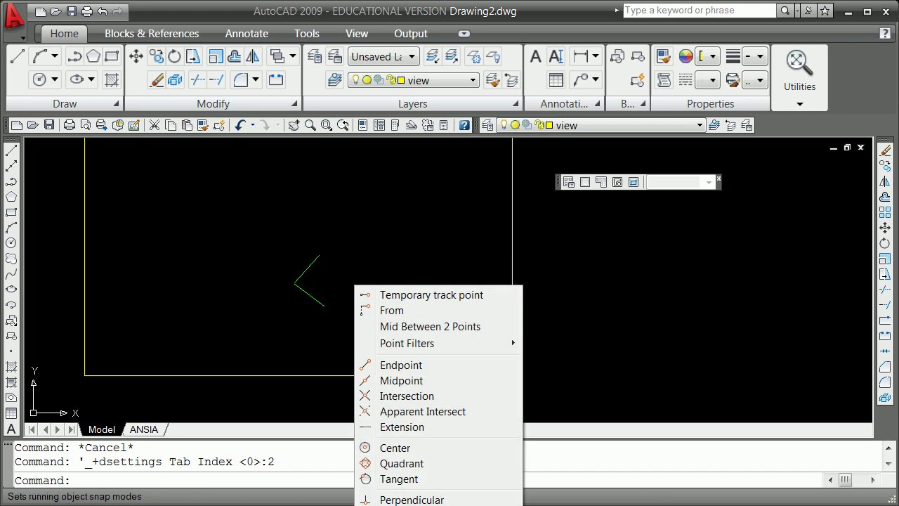
left_click(414, 503)
left_click(469, 94)
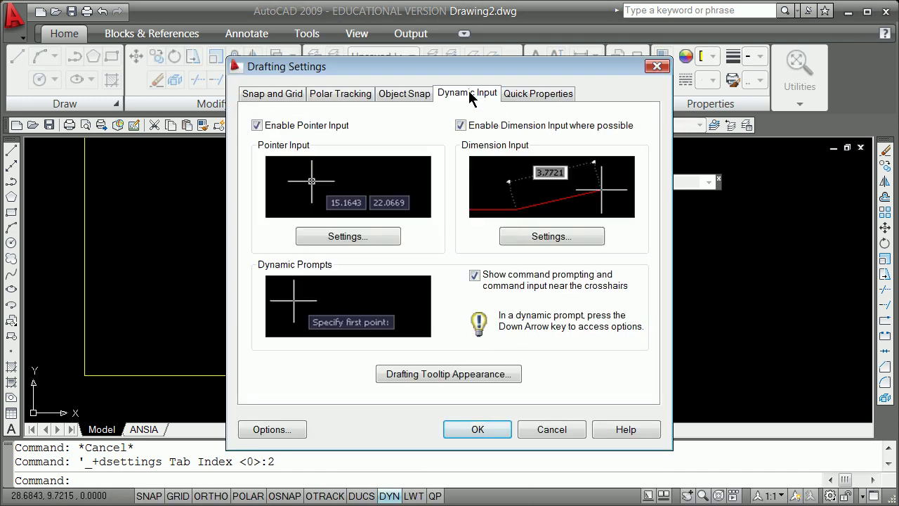
left_click(566, 238)
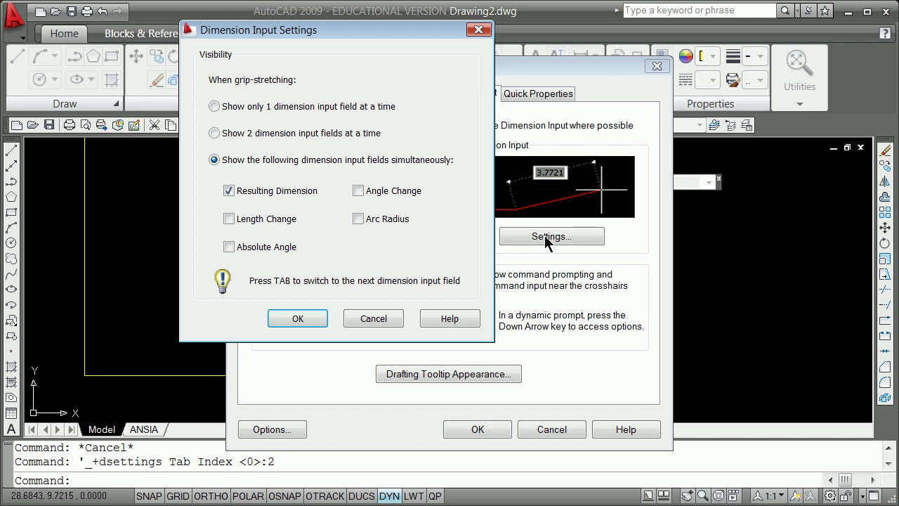
left_click(229, 219)
left_click(230, 247)
left_click(358, 191)
left_click(358, 218)
left_click(297, 318)
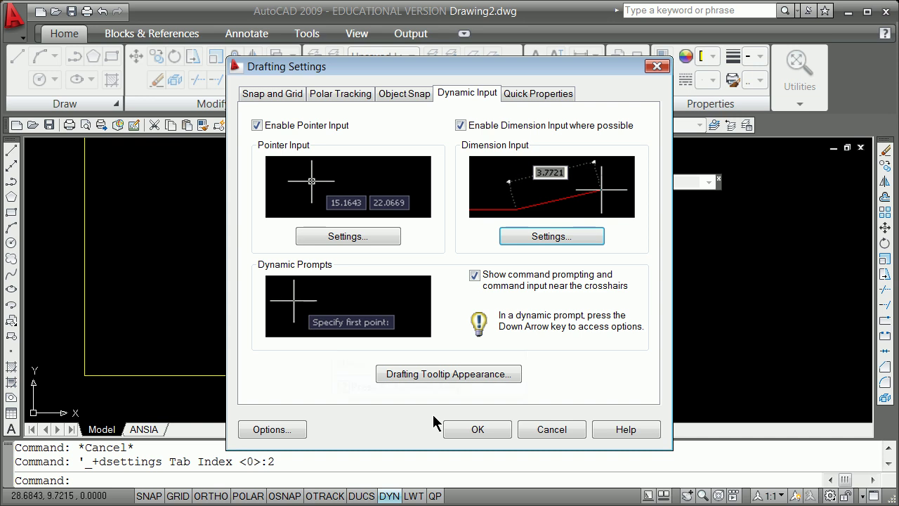
left_click(477, 430)
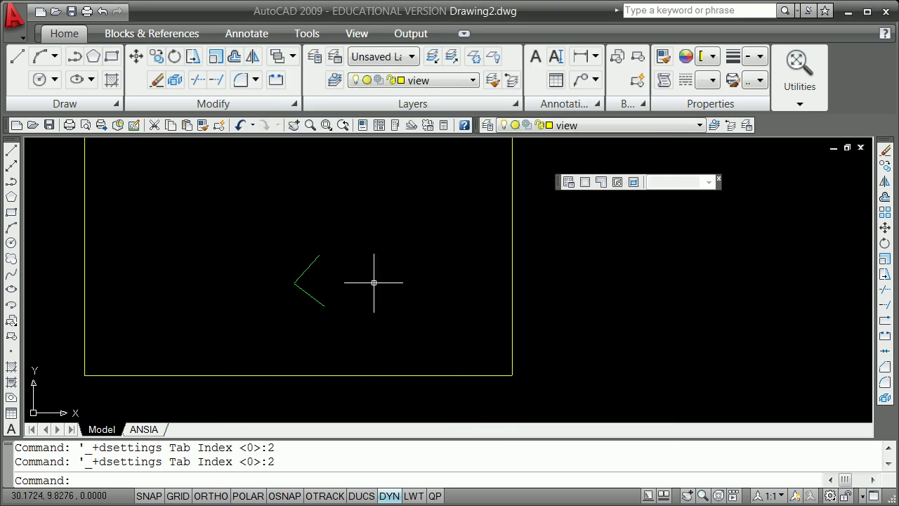
- Grip-stretch the free end of the upper green line with an angle change of 30°
left_click(307, 267)
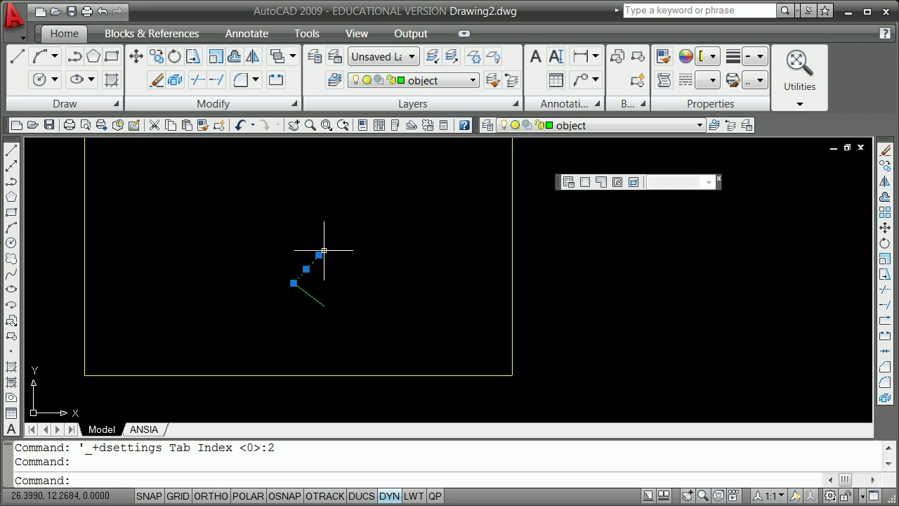
left_click(318, 256)
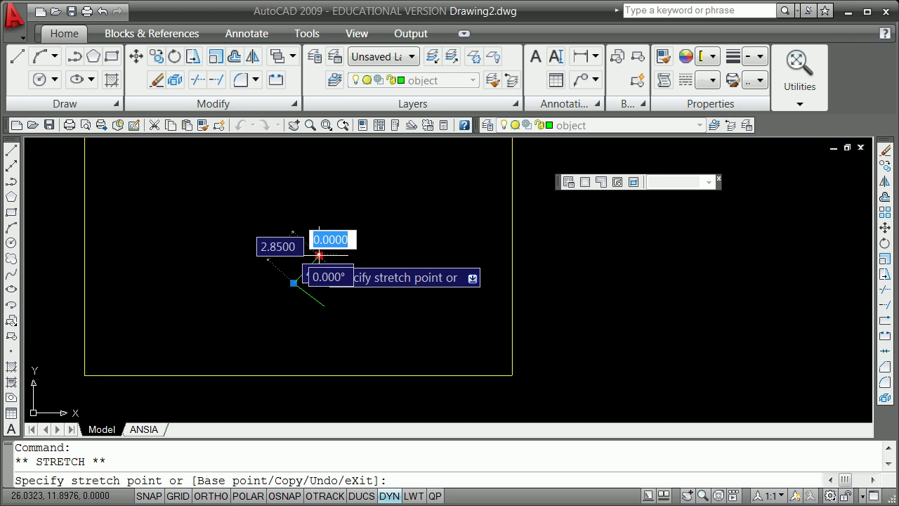
key("Tab")
key("Tab")
key("Tab")
key("Tab")
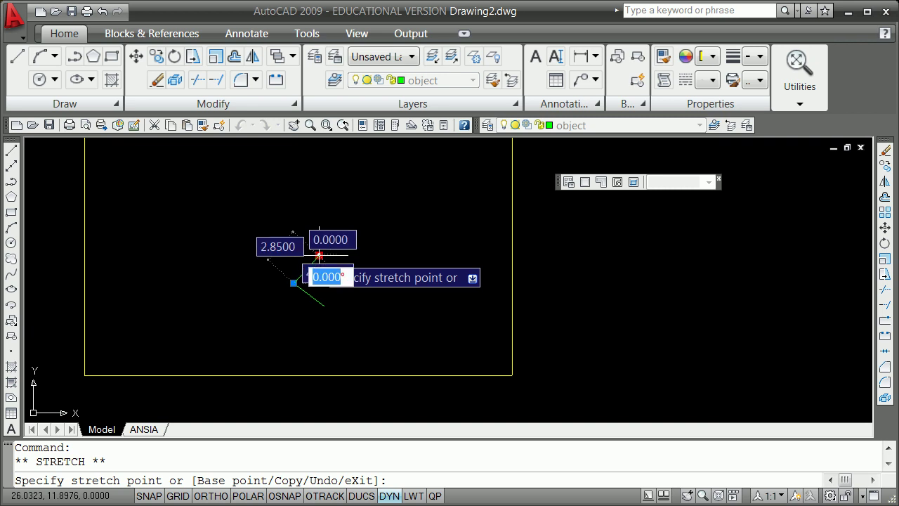
key("Tab")
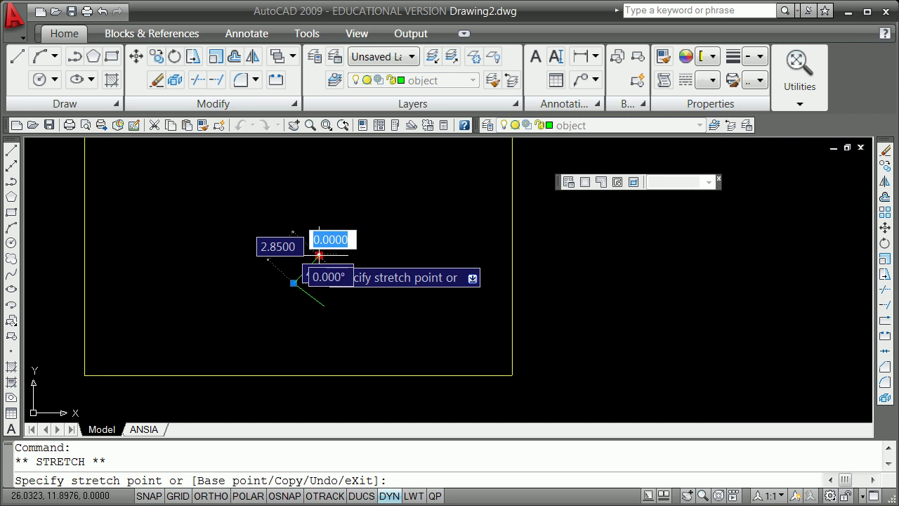
key("Tab")
key("Tab")
key("Tab")
key("Tab")
key("Tab")
key("Tab")
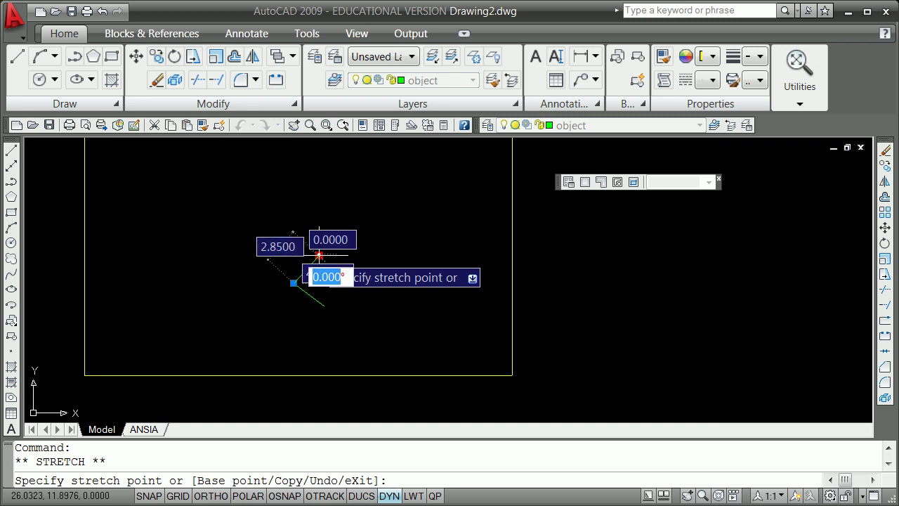
type("30")
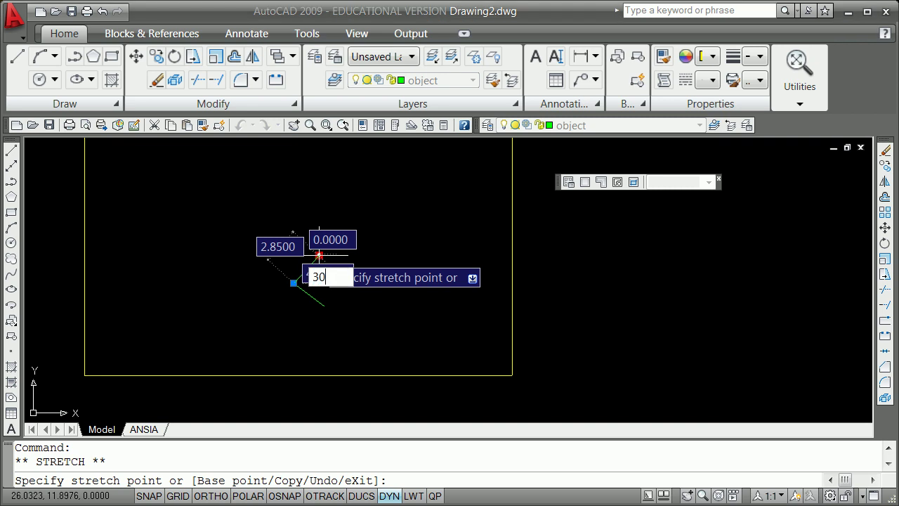
key("Return")
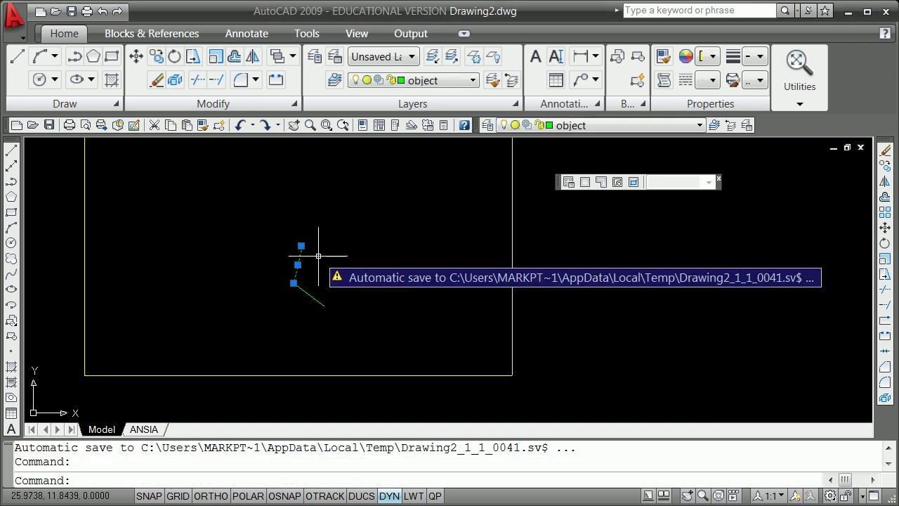
- Clear the selection and undo the angle-change grip edit of the upper green line
key("Escape")
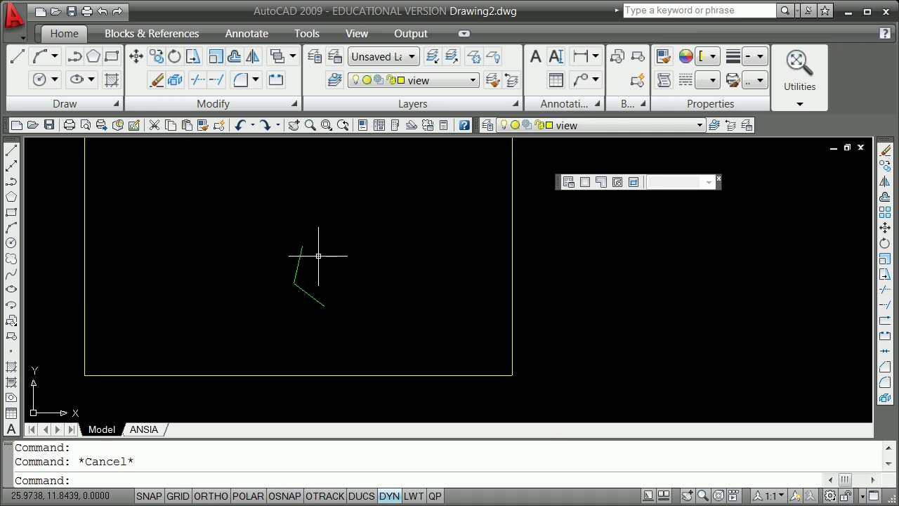
type("u")
key("Return")
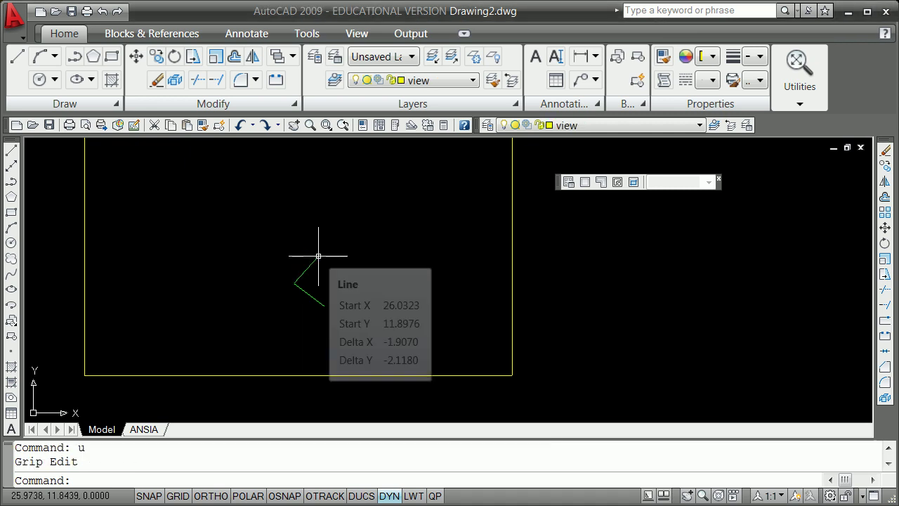
- Grip-stretch the free end of the upper green line to an absolute angle of 30°
left_click(309, 267)
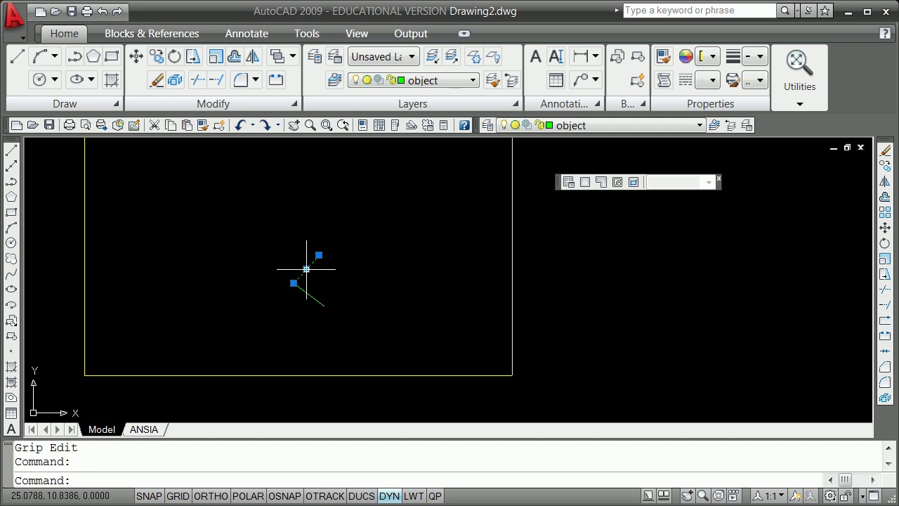
left_click(319, 255)
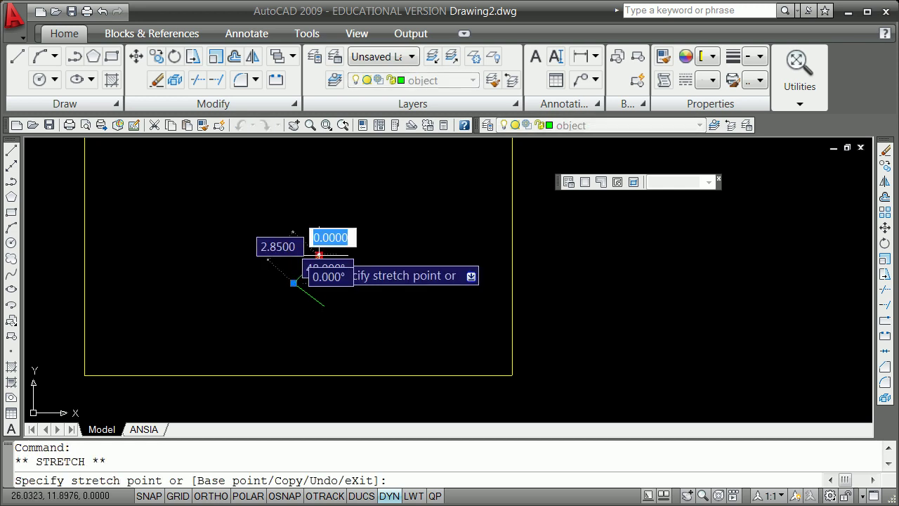
key("Tab")
key("Tab")
key("Tab")
key("Tab")
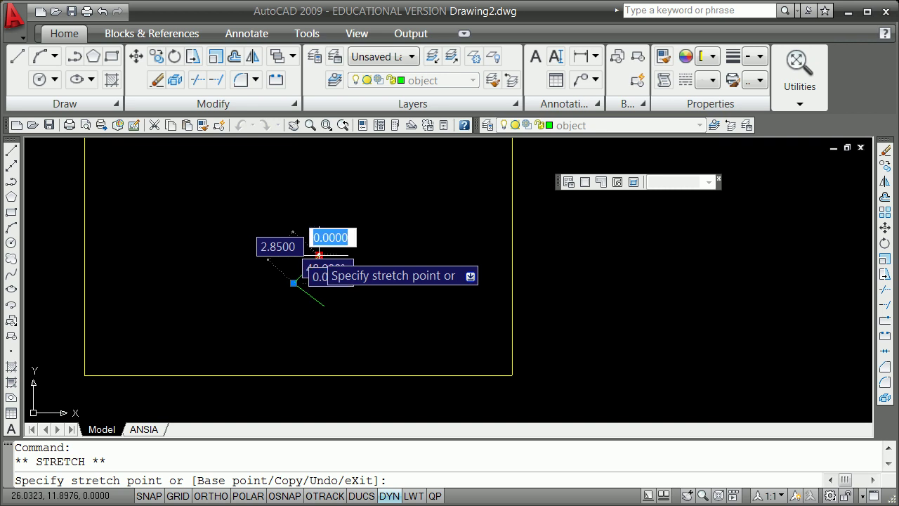
key("Tab")
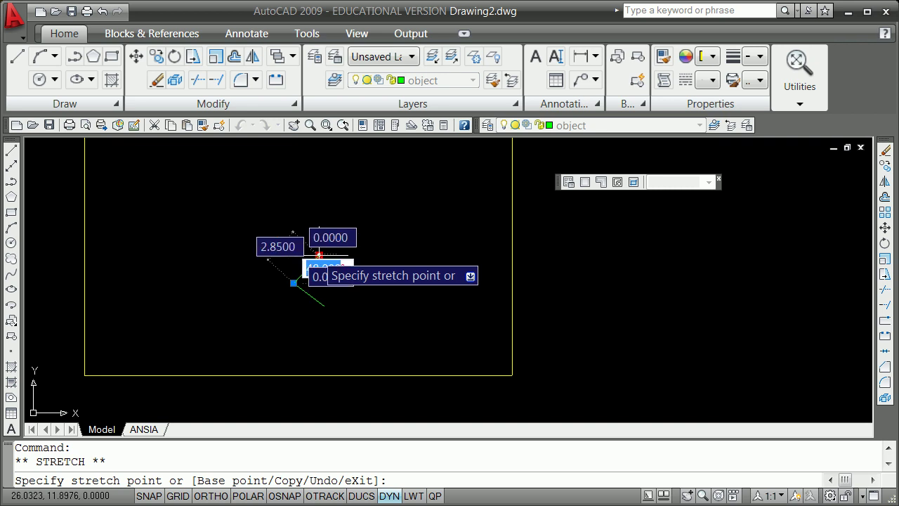
key("BackSpace")
type("30")
key("Return")
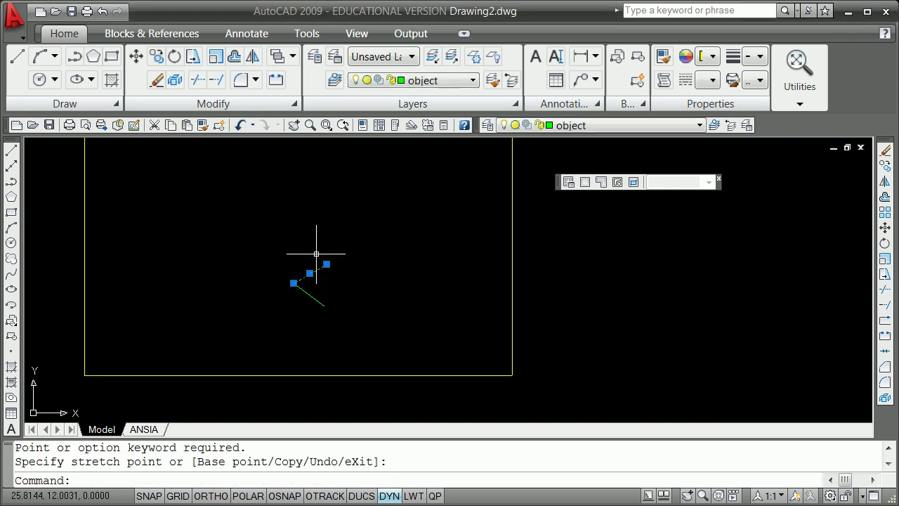
- Clear the selection and undo the absolute-angle grip edit of the upper green line
key("Escape")
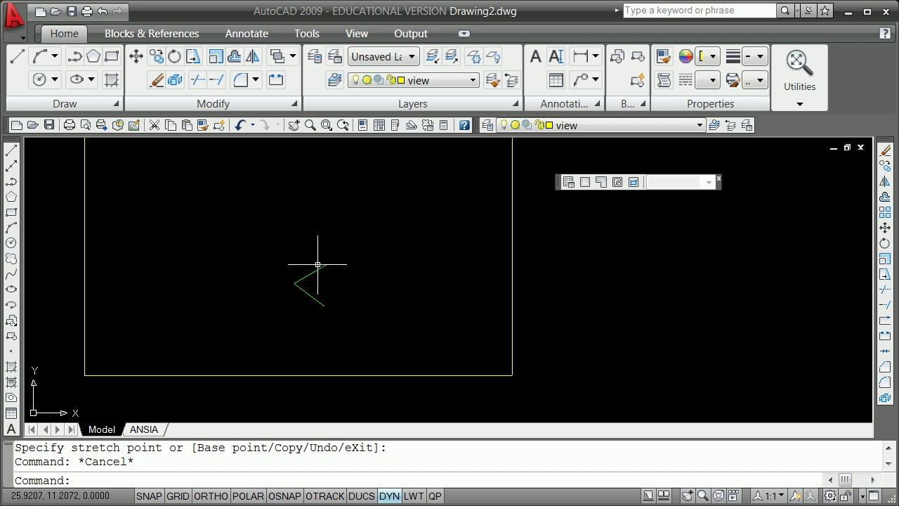
type("u")
key("Return")
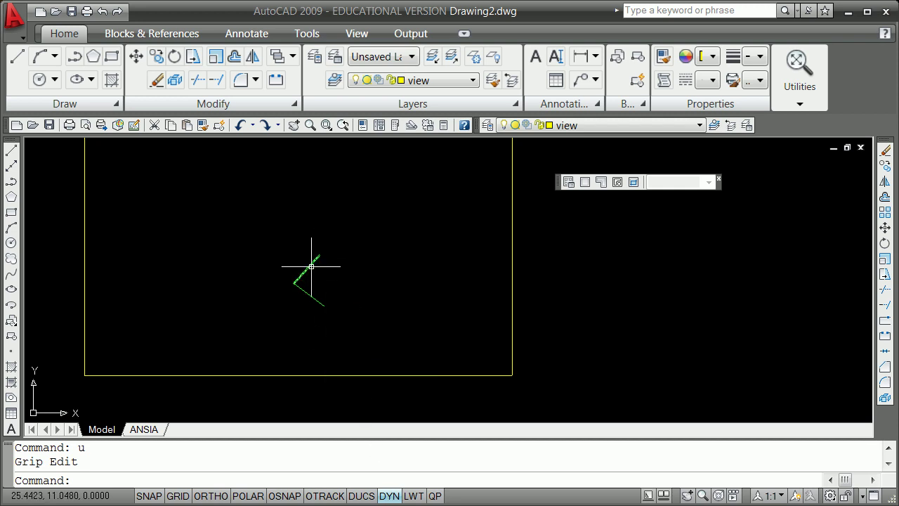
left_click(311, 266)
left_click(320, 253)
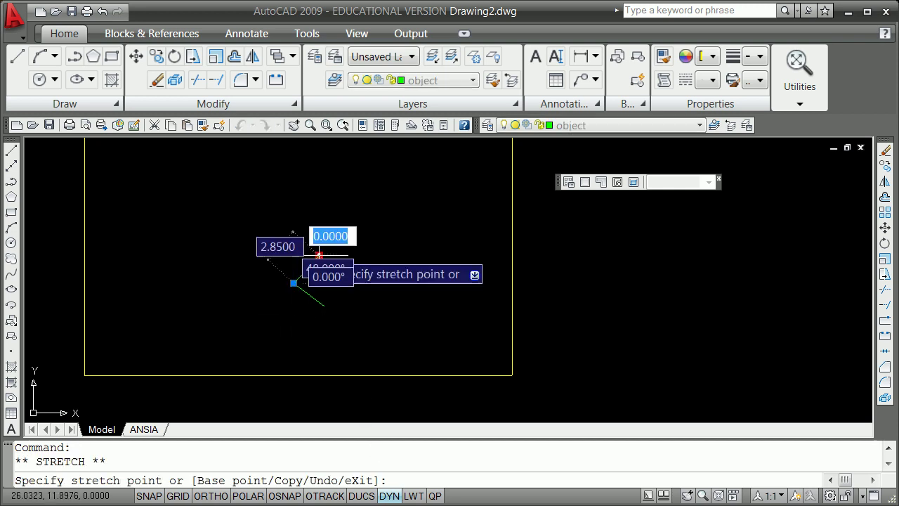
key("Escape")
key("Escape")
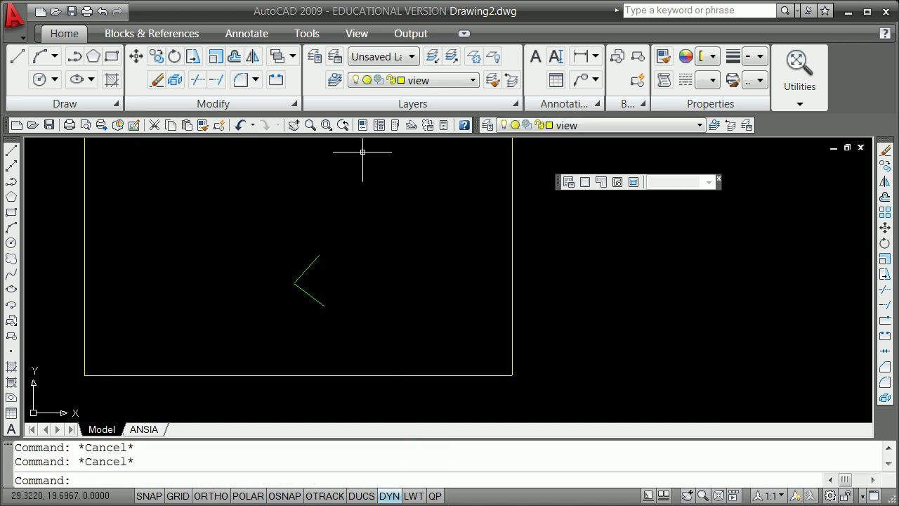
- Disable Length Change, Absolute Angle, Angle Change and Arc Radius for grip-stretching, keeping only the Resulting Dimension input field enabled
right_click(385, 191, "shift")
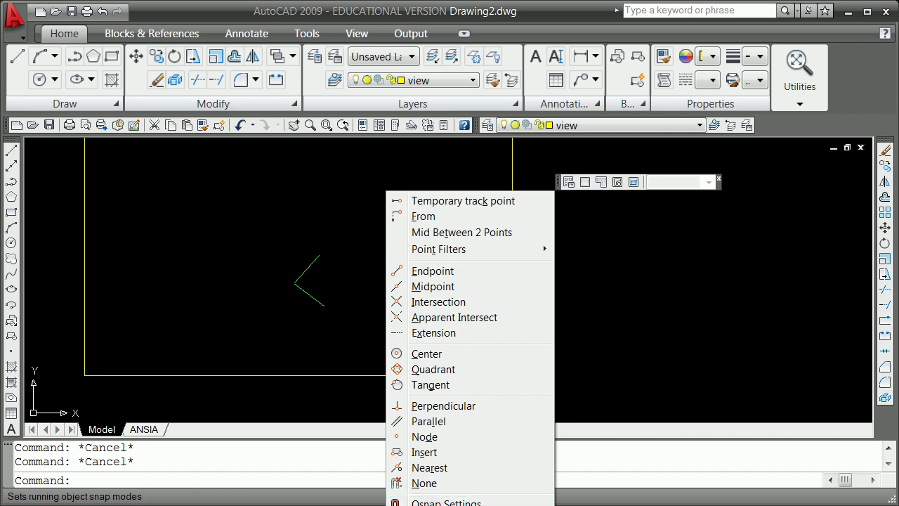
left_click(446, 501)
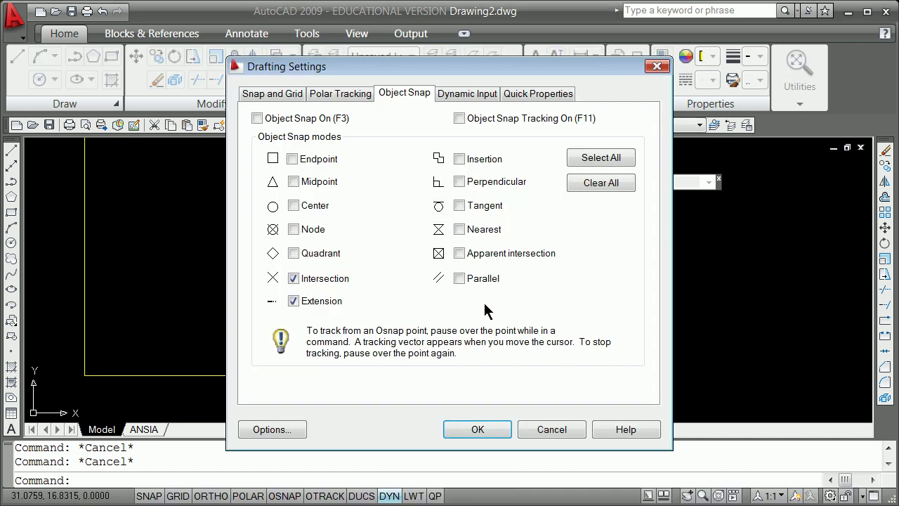
left_click(485, 93)
left_click(534, 237)
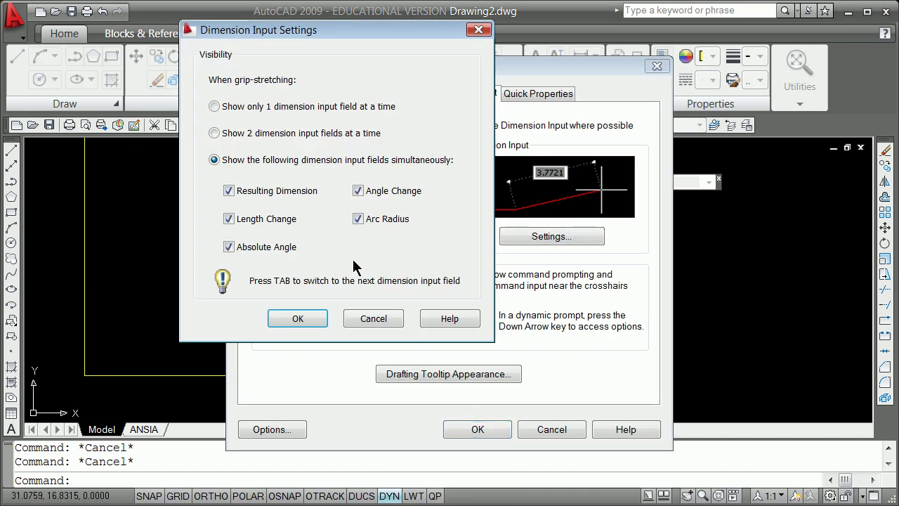
left_click(228, 220)
left_click(229, 247)
left_click(358, 191)
left_click(358, 219)
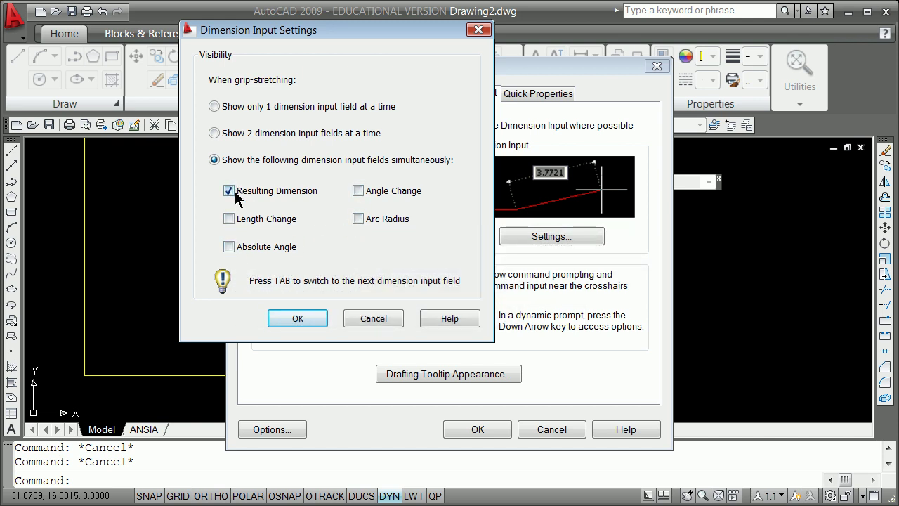
left_click(298, 319)
left_click(465, 428)
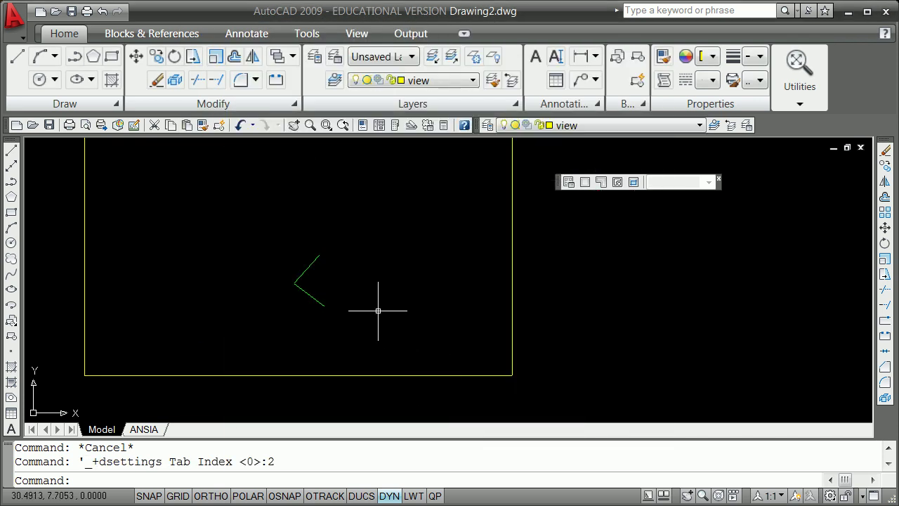
- Examine the dynamic prompt options offered when grip-stretching the free end of the upper green line, leaving the line unchanged
left_click(307, 267)
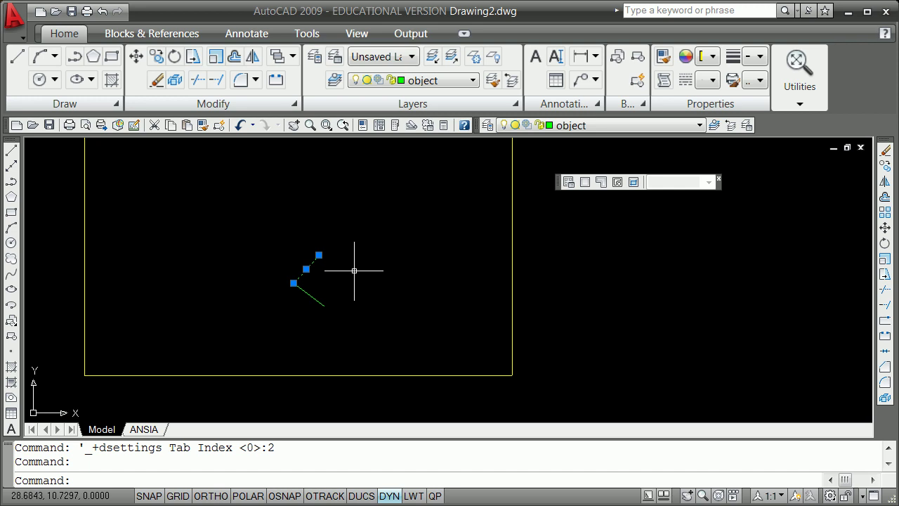
left_click(320, 255)
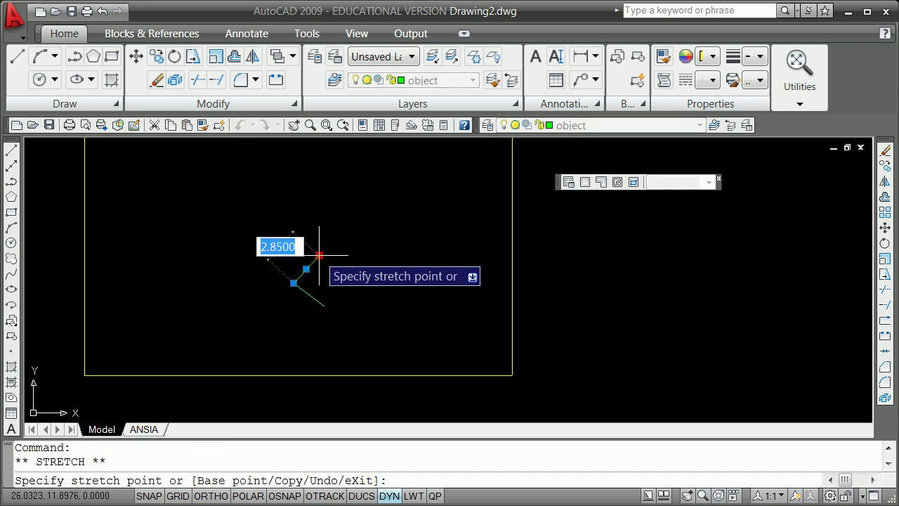
key("Down")
key("Down")
key("Down")
key("Down")
key("Down")
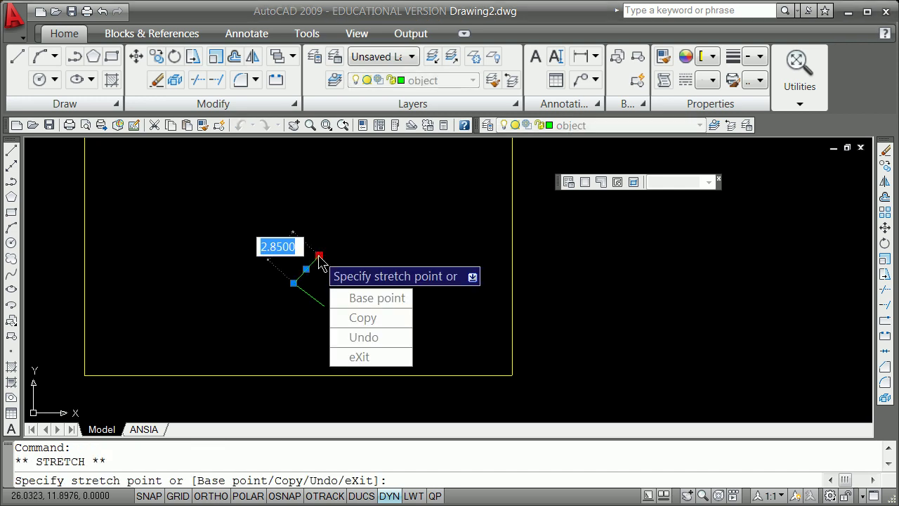
key("Up")
key("Up")
key("Up")
key("Down")
key("Down")
key("Down")
key("Up")
key("Up")
key("Up")
key("Down")
key("Down")
key("Down")
key("Up")
key("Up")
key("Down")
key("Up")
key("Up")
key("Escape")
key("Escape")
key("Escape")
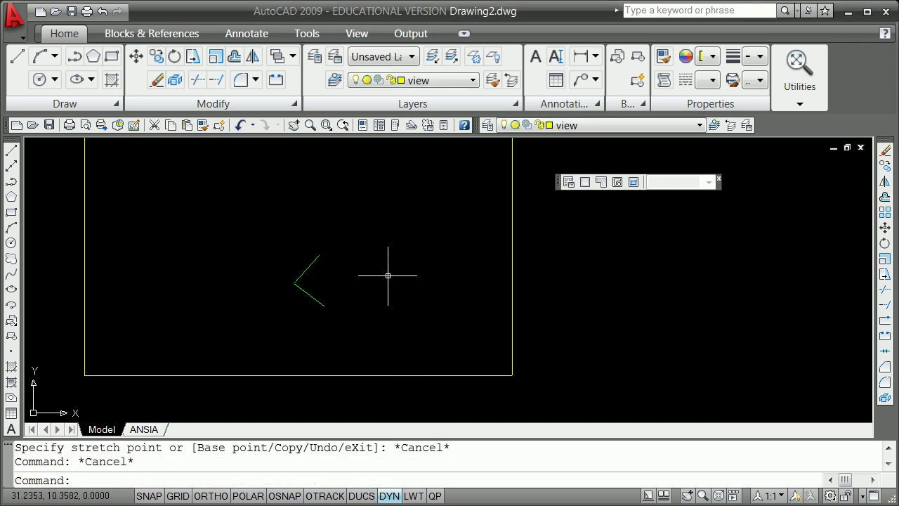
- Review the grip-stretch dimension input and pointer input options in the dynamic input settings without changing them
right_click(397, 222, "shift")
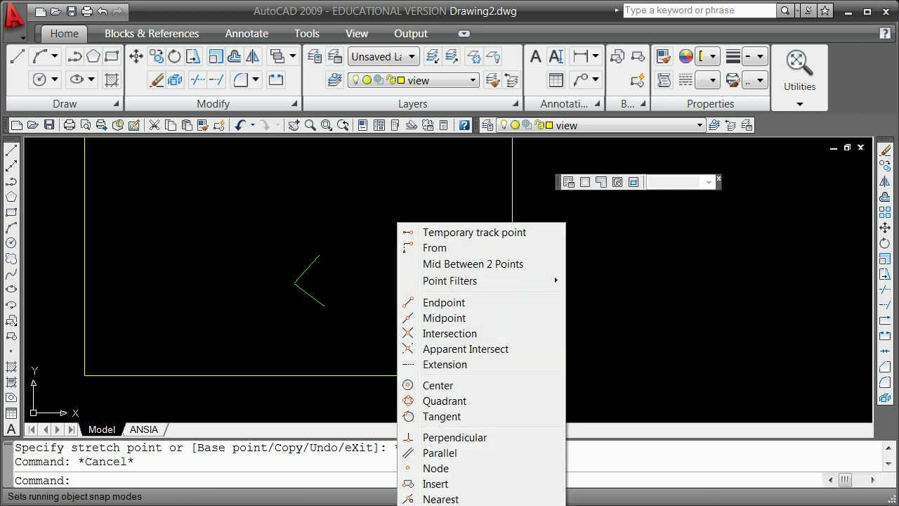
left_click(464, 503)
left_click(469, 94)
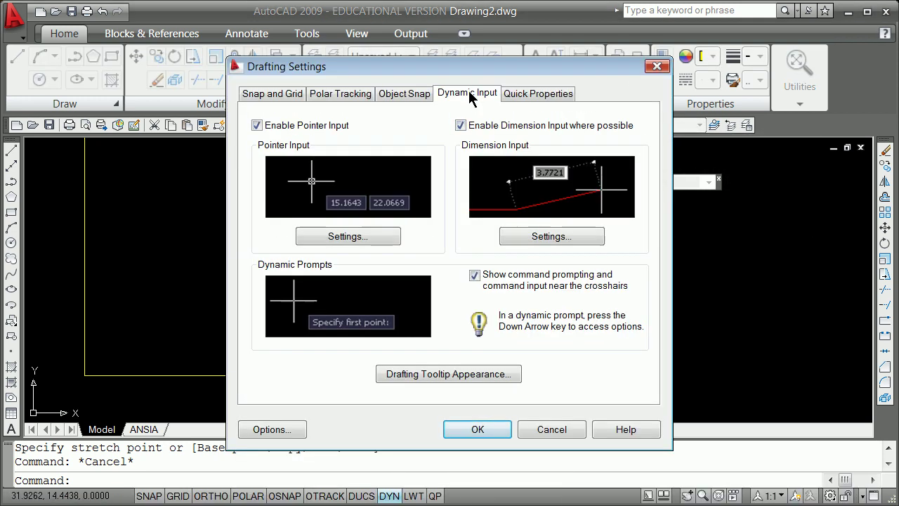
left_click(537, 237)
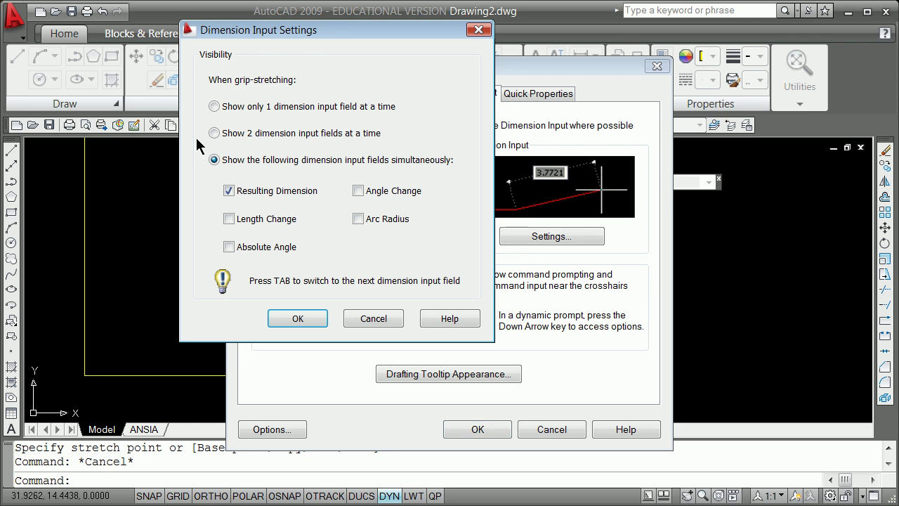
left_click(298, 318)
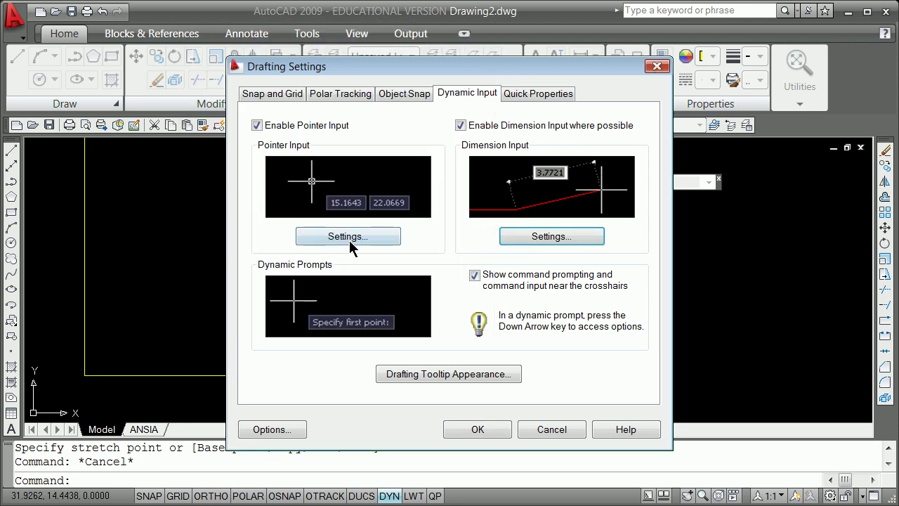
left_click(347, 237)
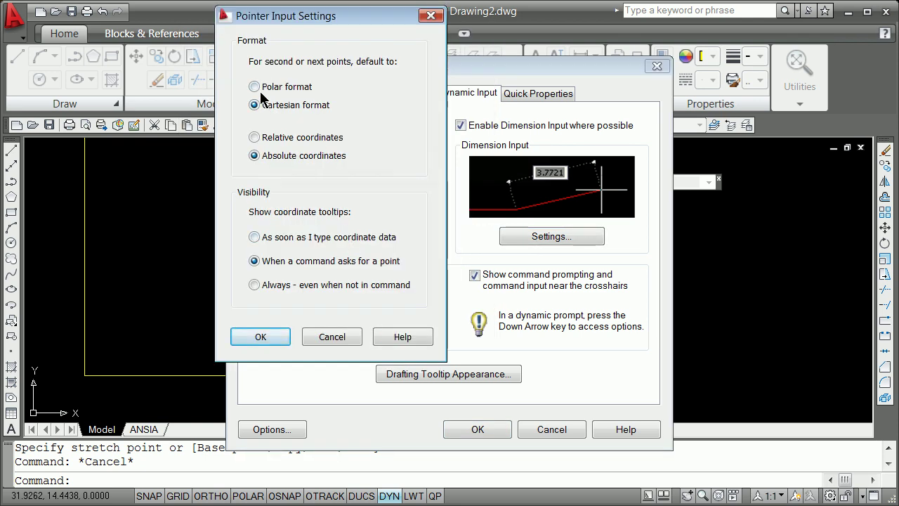
left_click(275, 337)
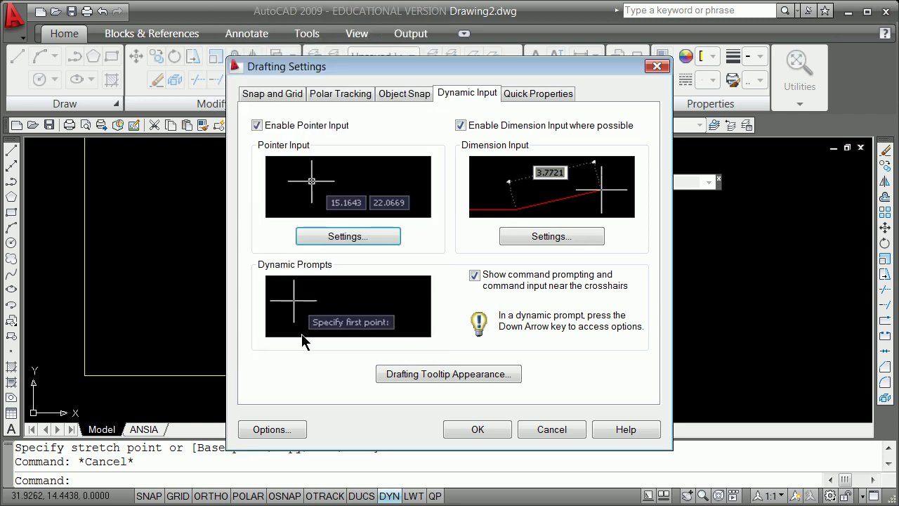
left_click(478, 429)
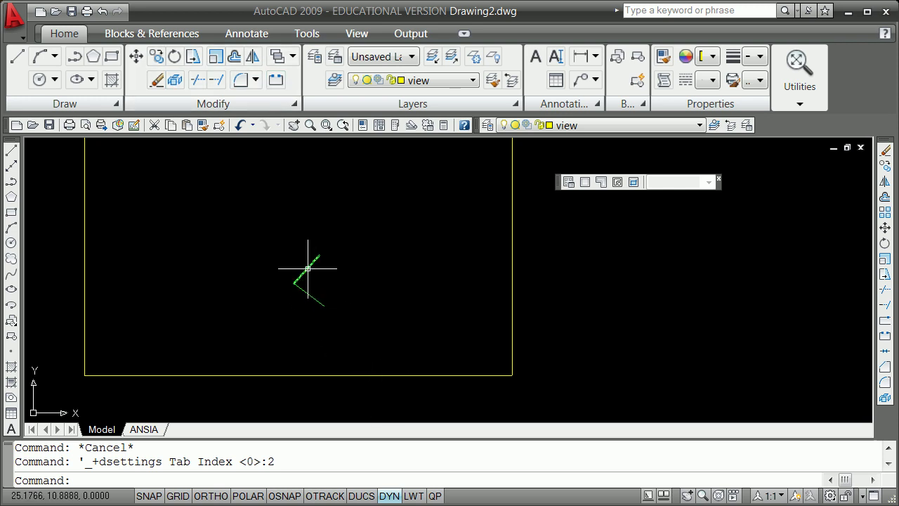
- Erase the upper green line, keeping only the lower sloping line inside the yellow frame
left_click(306, 269)
right_click(387, 210)
left_click(445, 285)
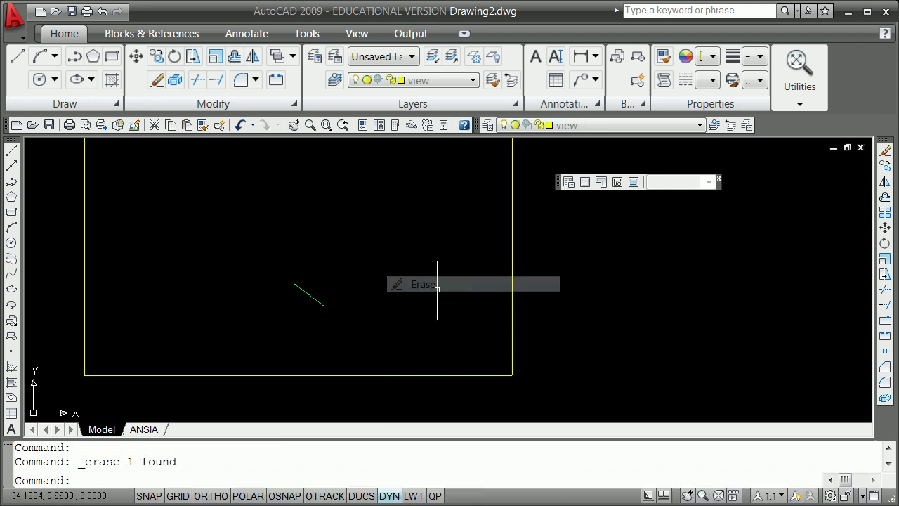
- Turn off dynamic input and cancel the trial grip-stretch on the remaining green line
left_click(310, 296)
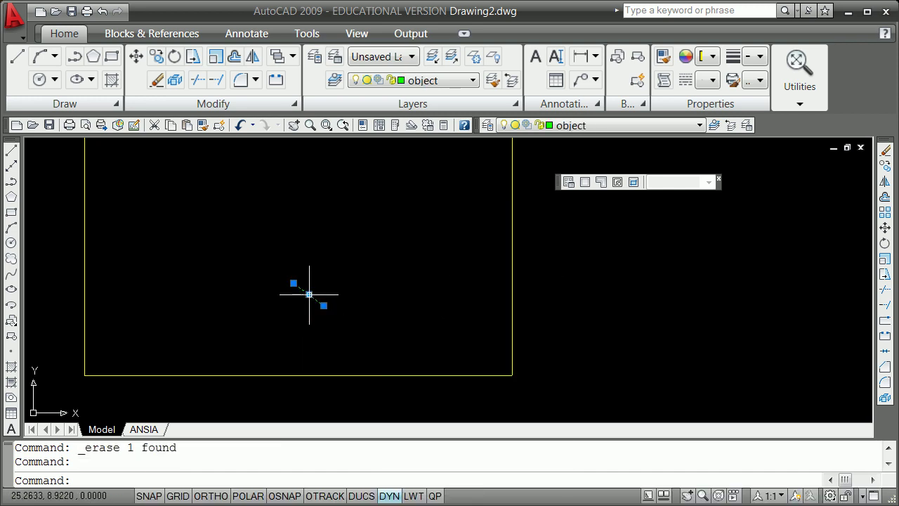
left_click(293, 283)
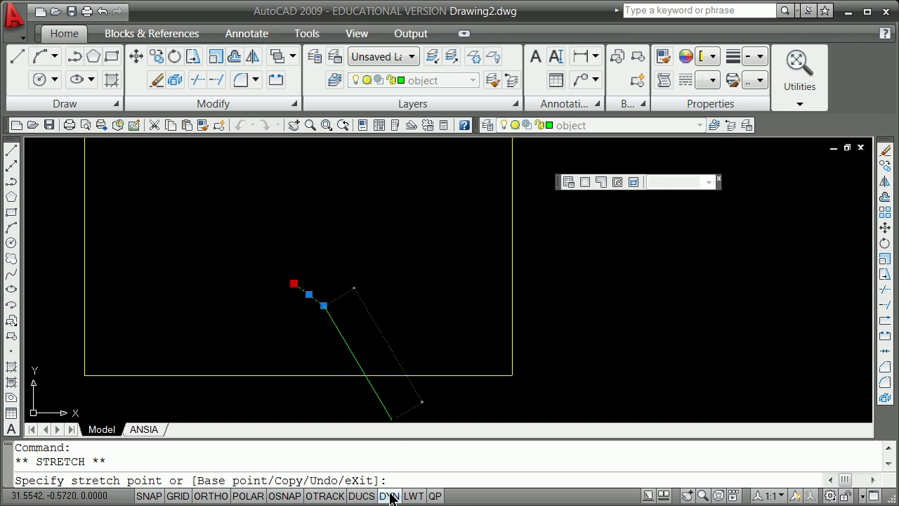
key("Escape")
key("Escape")
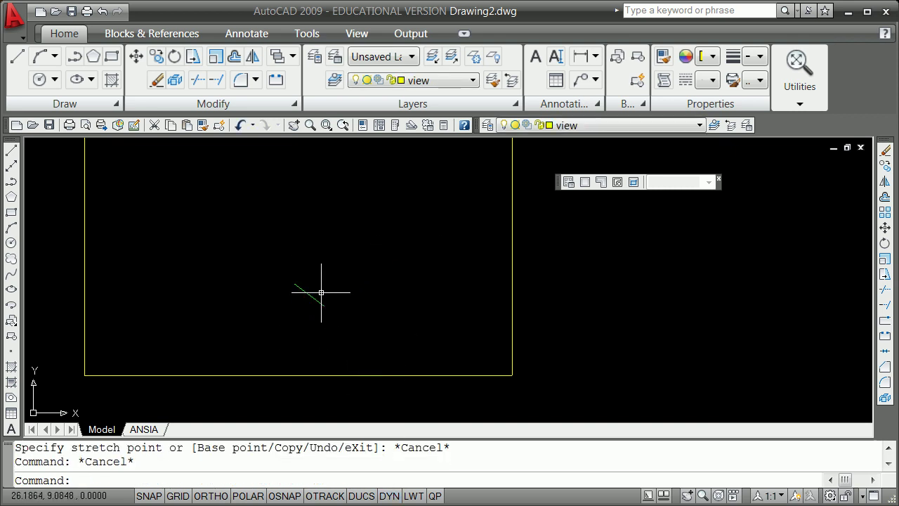
- Make a grip-rotated copy of the green line at 85° about its upper-left endpoint
left_click(311, 293)
left_click(294, 283)
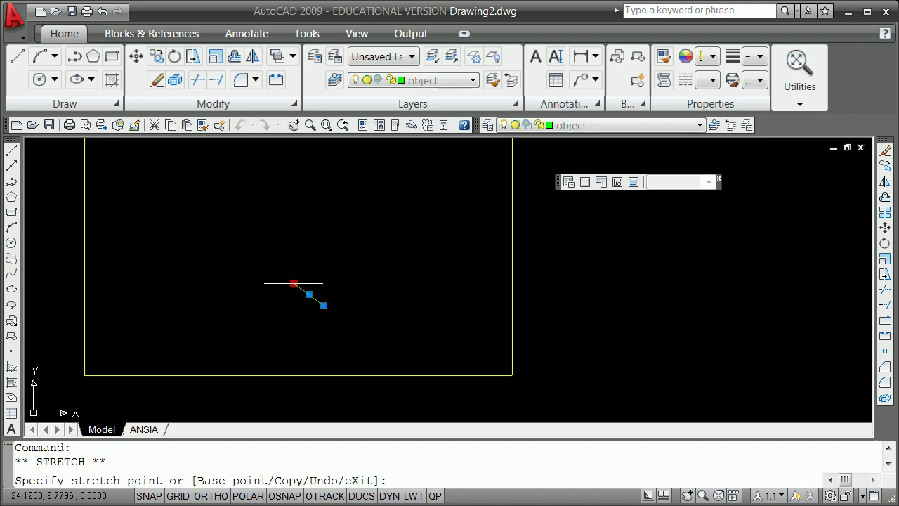
key("space")
key("space")
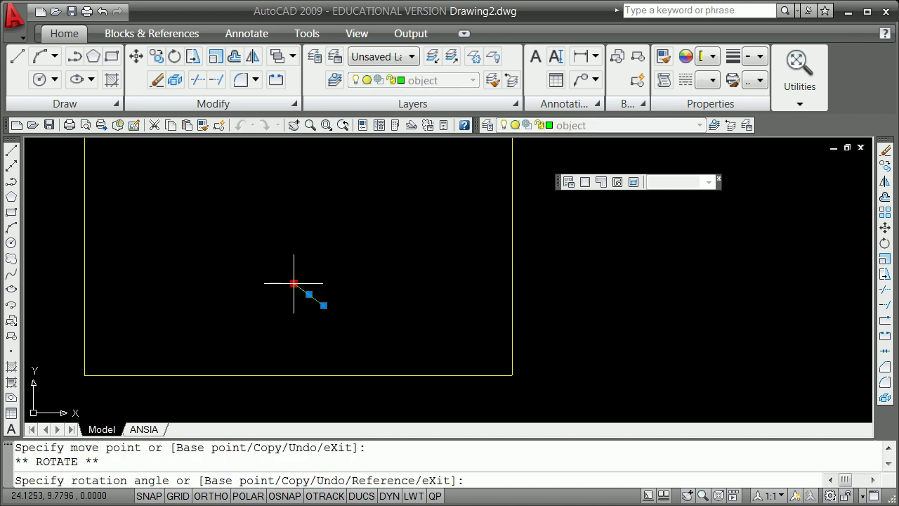
type("c")
key("Return")
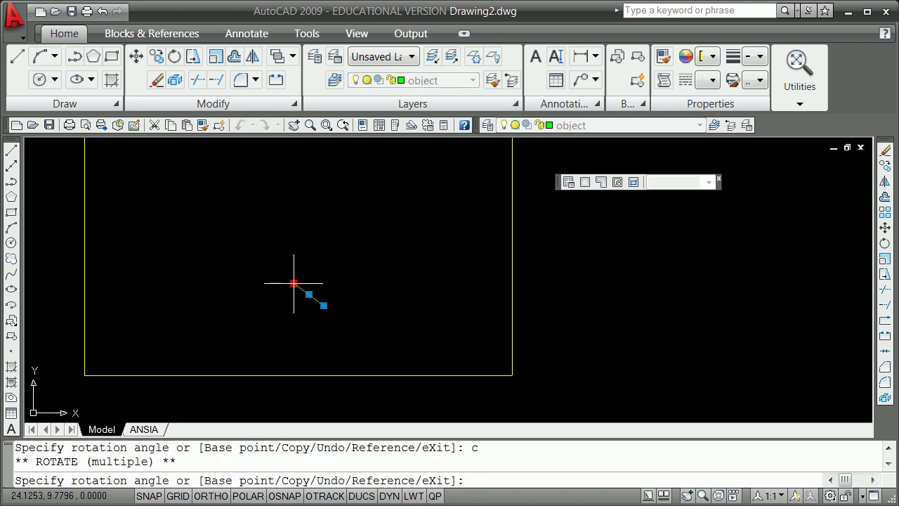
type("85")
key("Return")
key("Escape")
key("Escape")
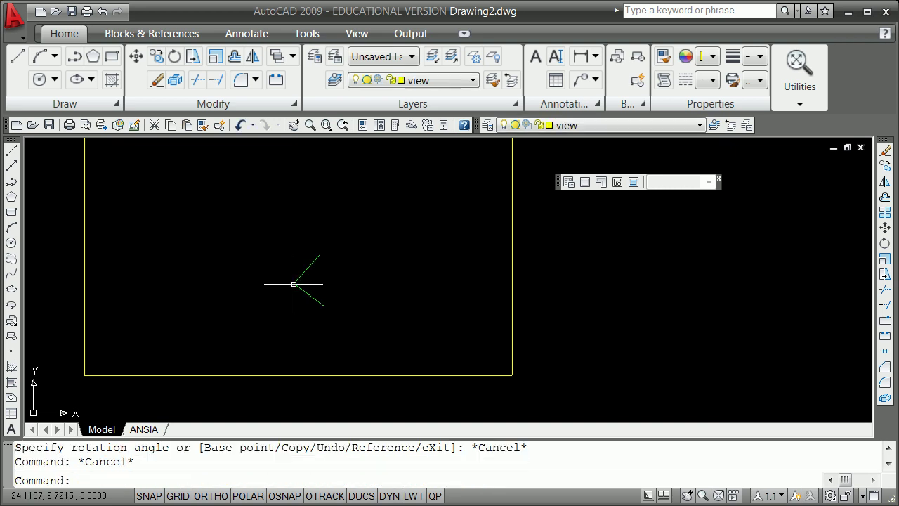
- Lengthen the upper green line at its free end to a total length of 3.09
type("len")
key("Return")
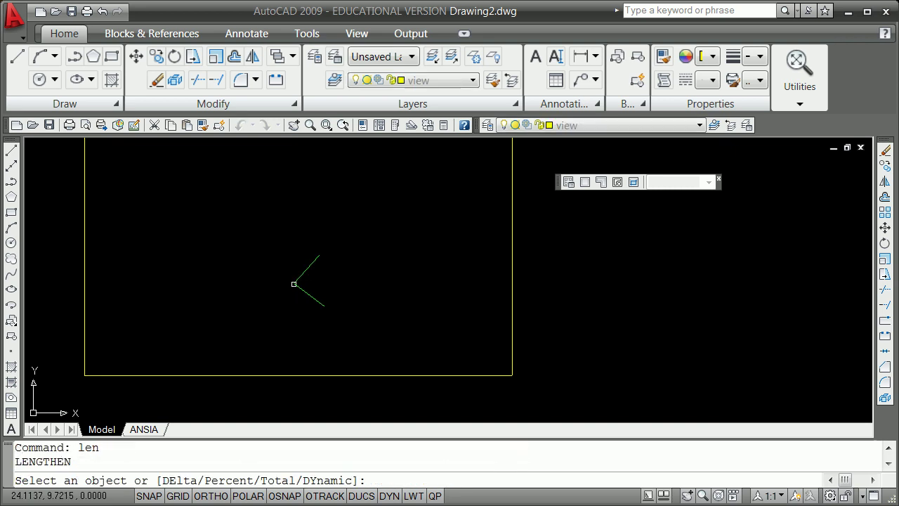
type("t")
key("Return")
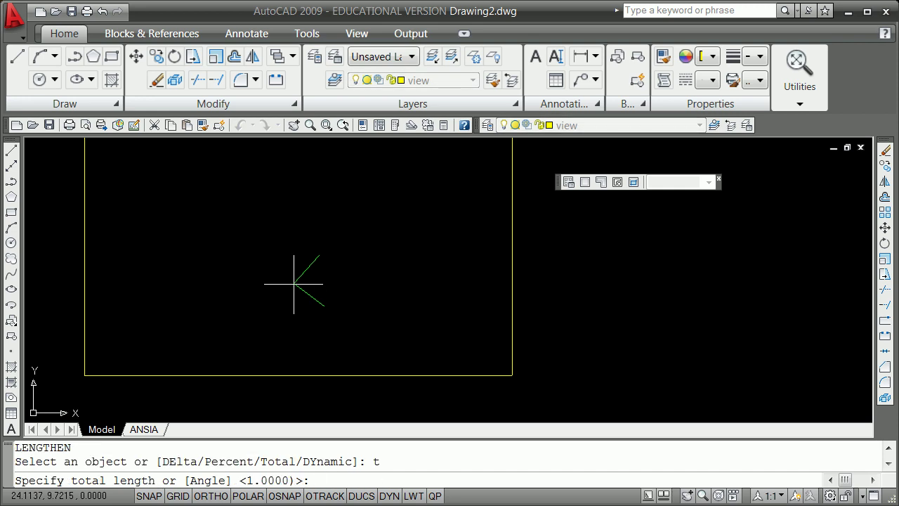
type("3.09")
key("Return")
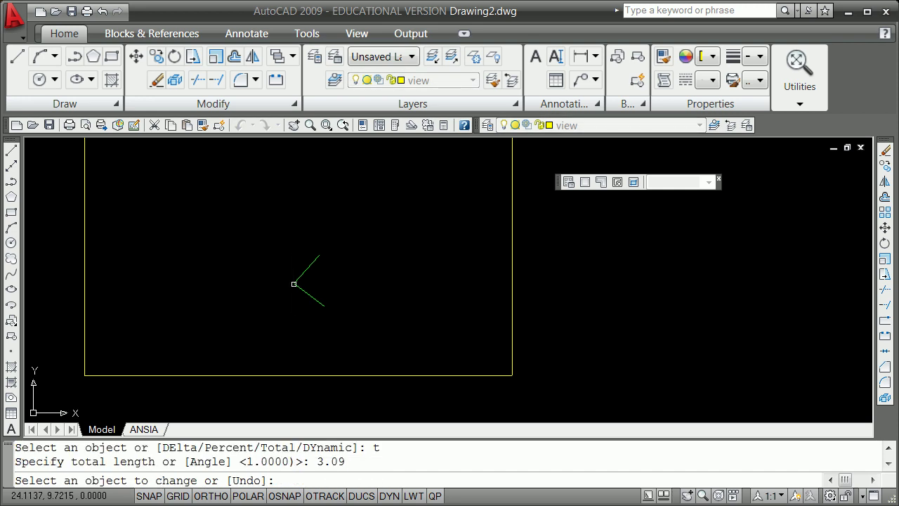
left_click(310, 261)
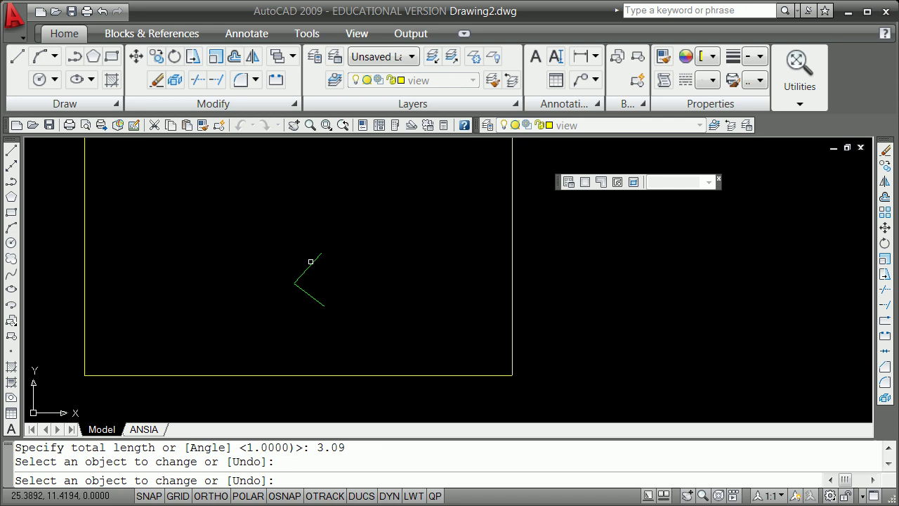
key("Return")
key("Escape")
- Make a grip-rotated copy of the upper green line at 58° about its upper-right endpoint
left_click(311, 265)
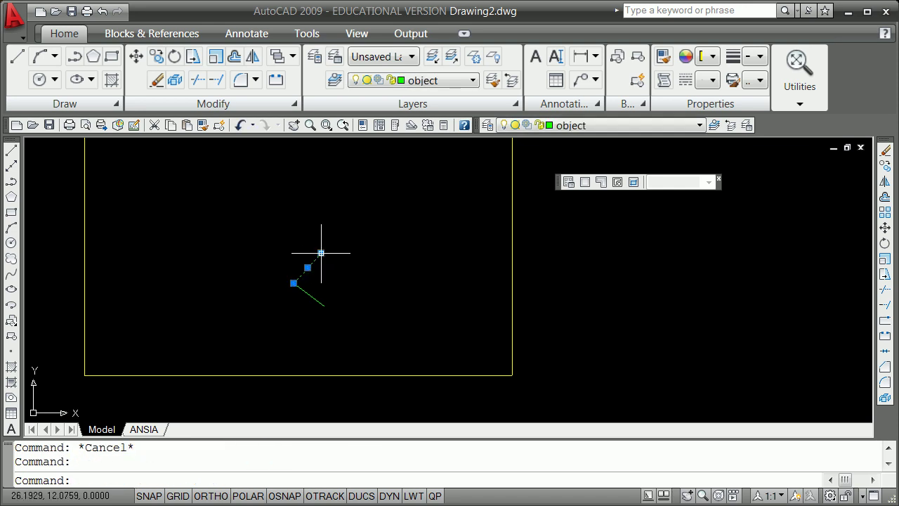
left_click(320, 253)
key("space")
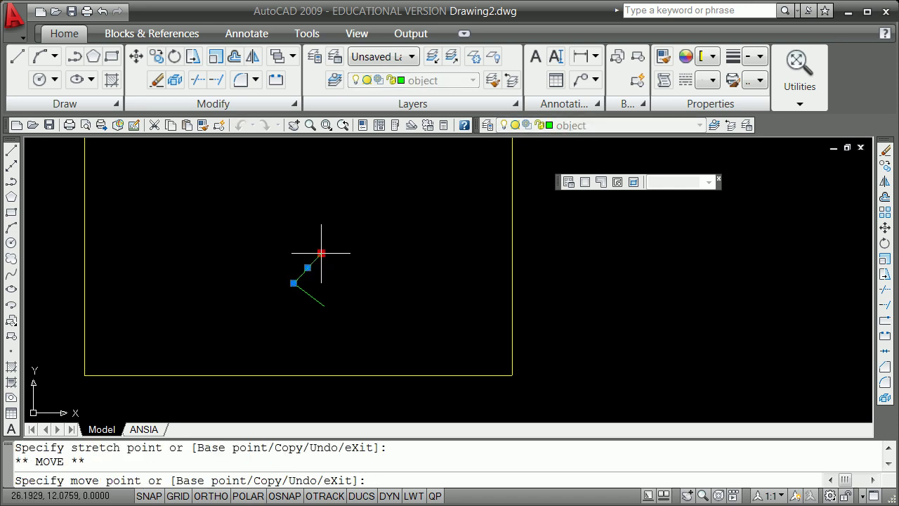
key("space")
type("c")
key("Return")
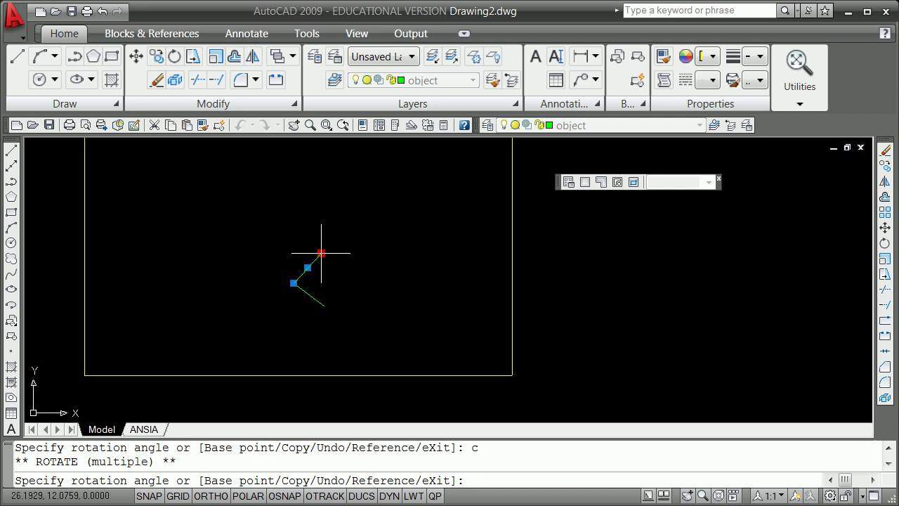
type("58")
key("Return")
key("Escape")
key("Escape")
- Set the steep green line at the apex to a total length of 1.93, trimming its lower end
type("len")
key("Return")
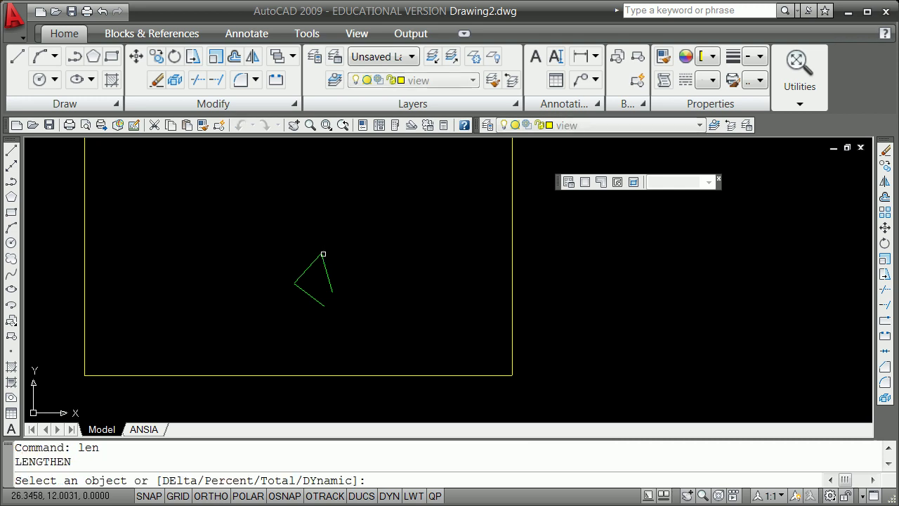
type("t")
key("Return")
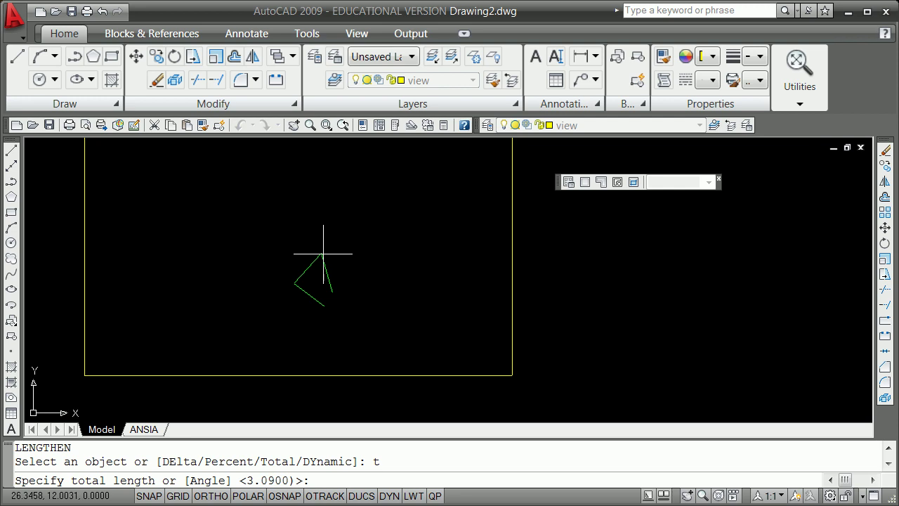
type("1.93")
key("Return")
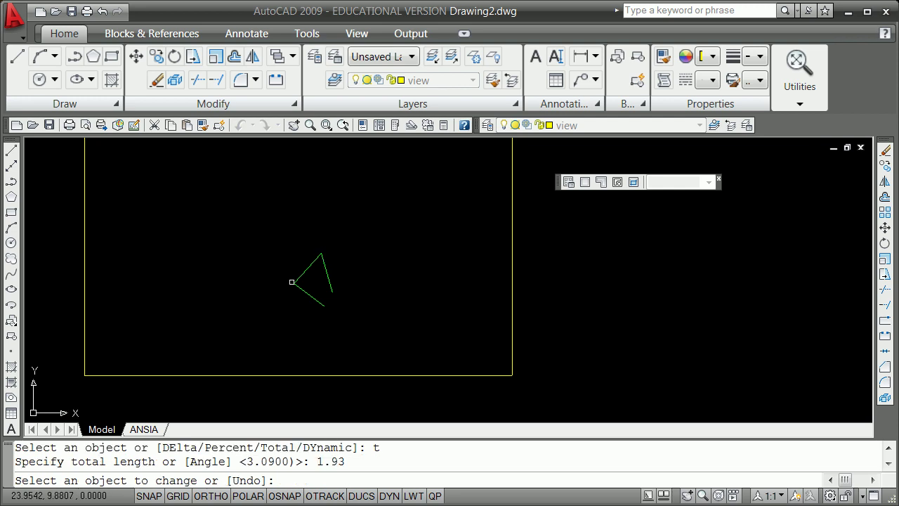
left_click(329, 284)
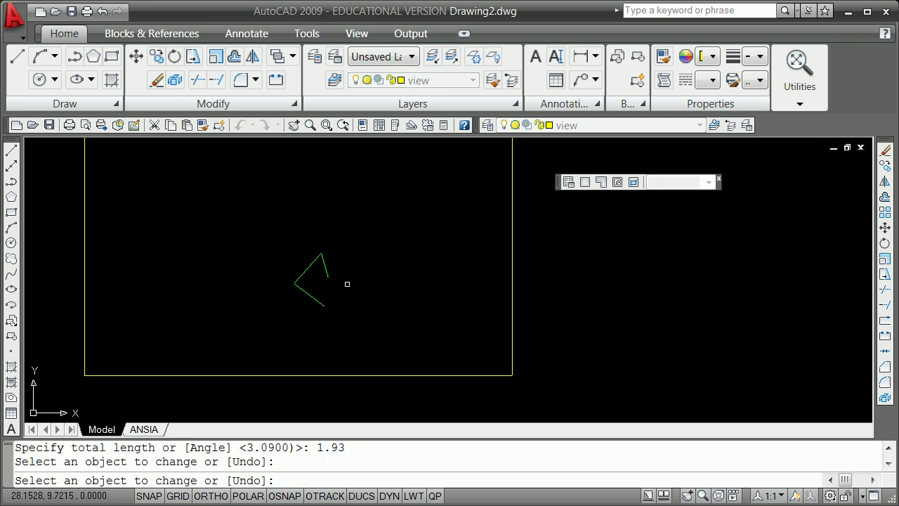
key("Escape")
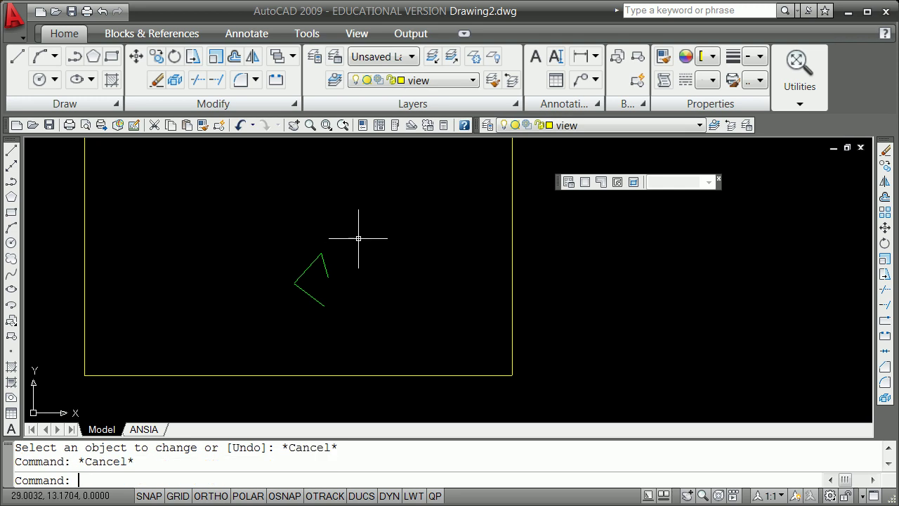
- Make a grip-rotated copy of the short steep line at -88° about its lower endpoint
left_click(328, 275)
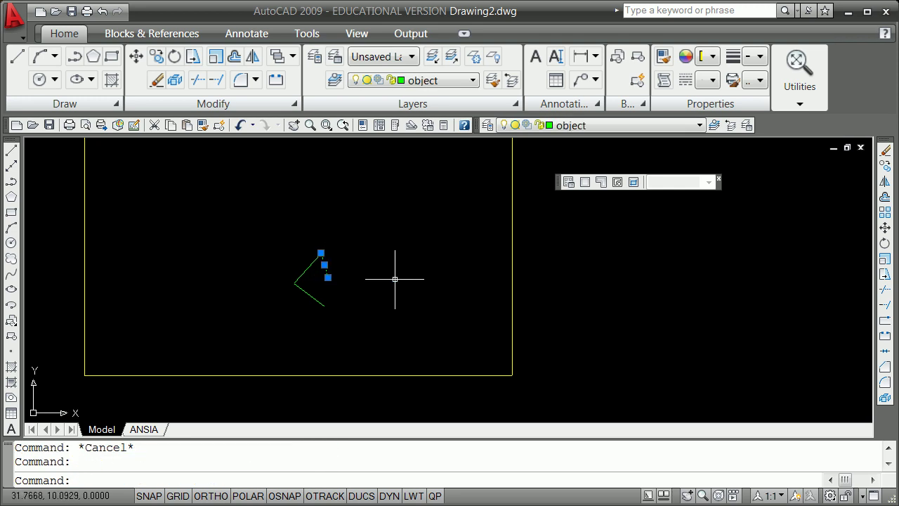
left_click(328, 277)
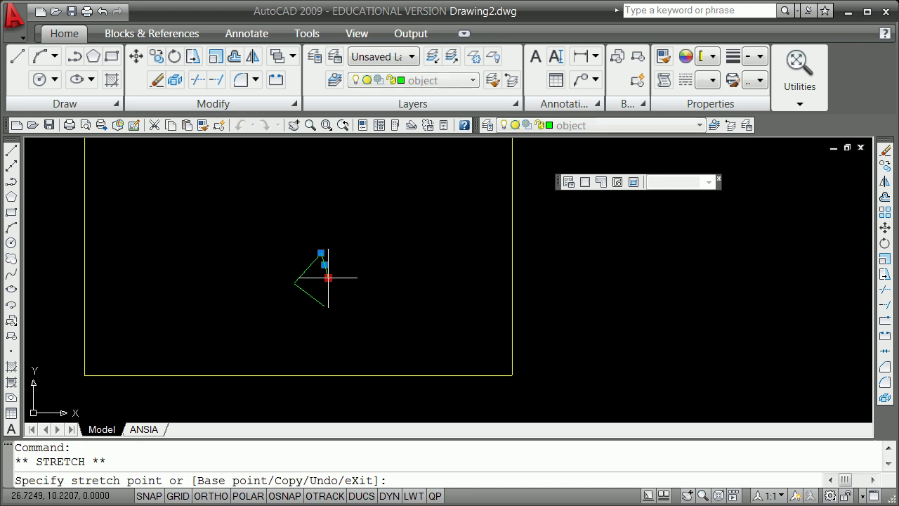
key("space")
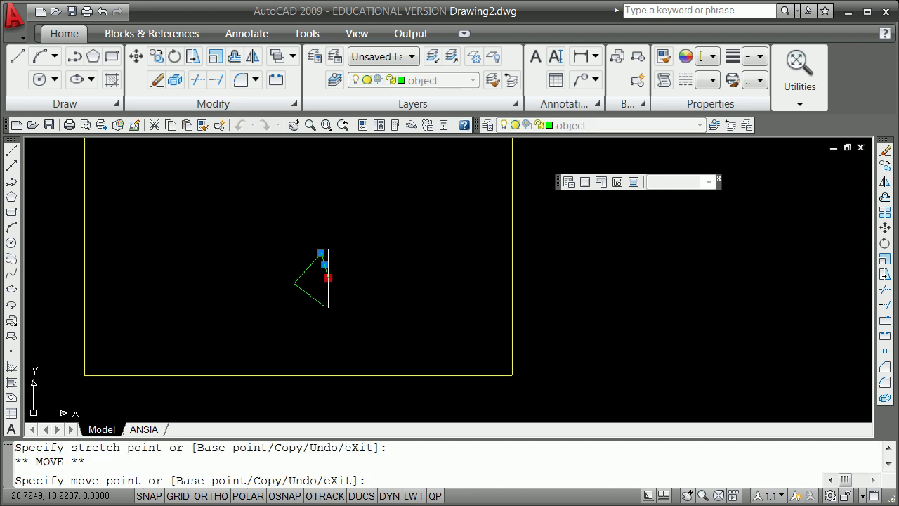
key("space")
type("c")
key("Return")
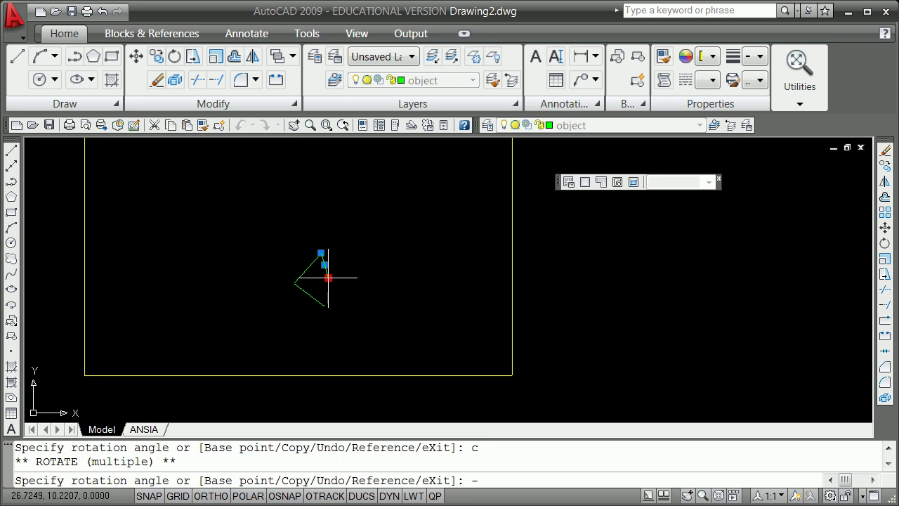
type("-88")
key("Return")
key("Escape")
key("Escape")
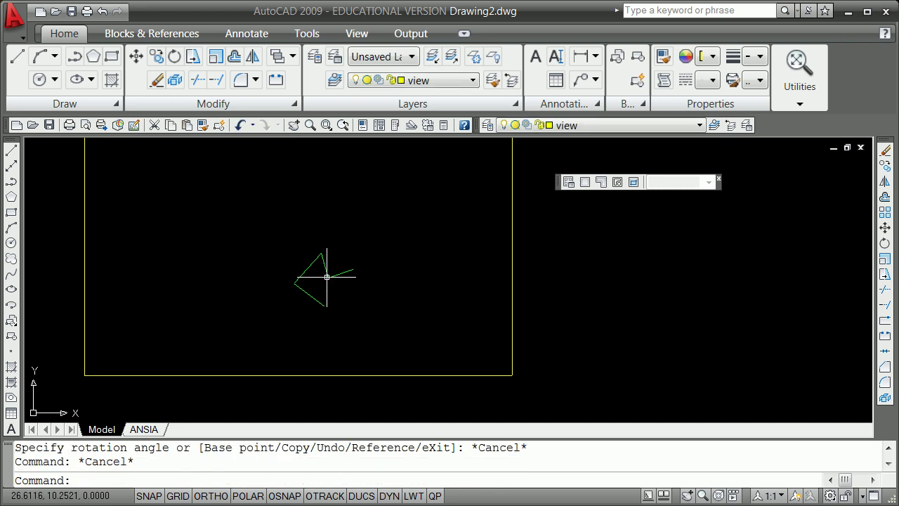
- Set the short green line at the end of the chain to a total length of 1.93 at its free end
left_click(346, 272)
key("Escape")
type("len")
key("Return")
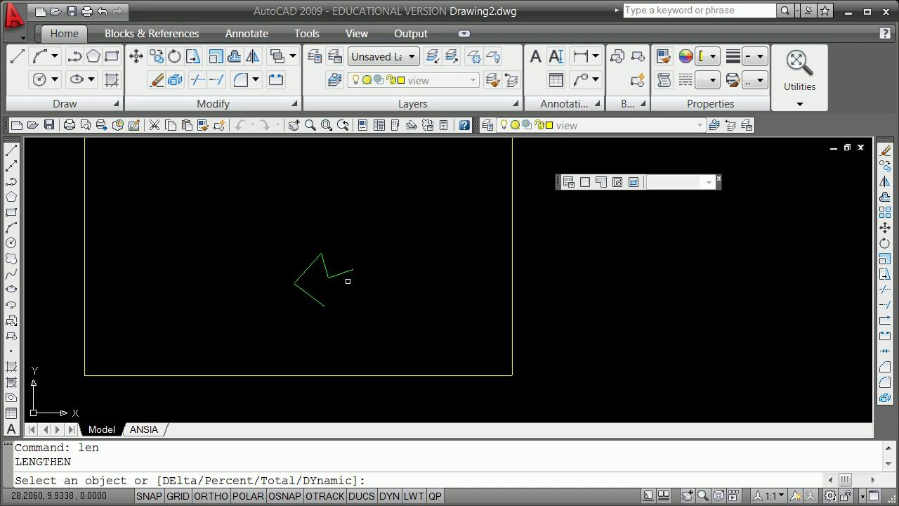
type("t")
key("Return")
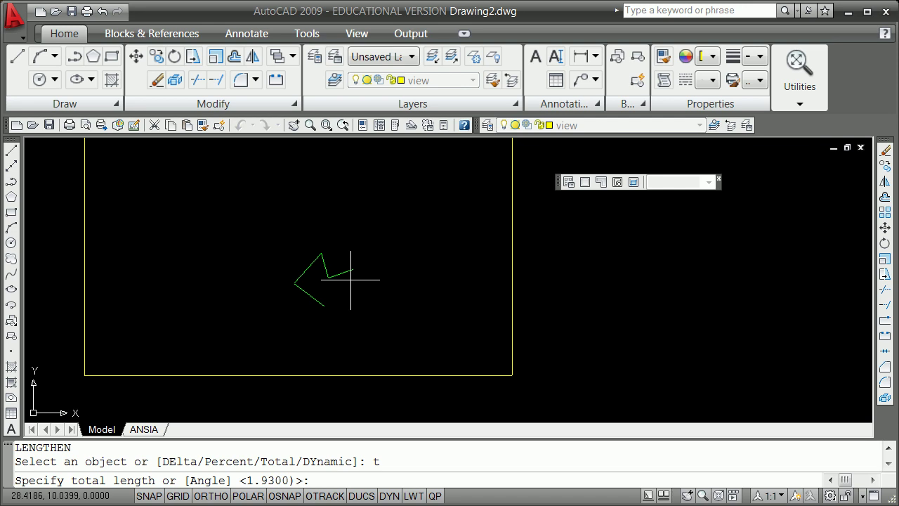
type("1.93")
key("Return")
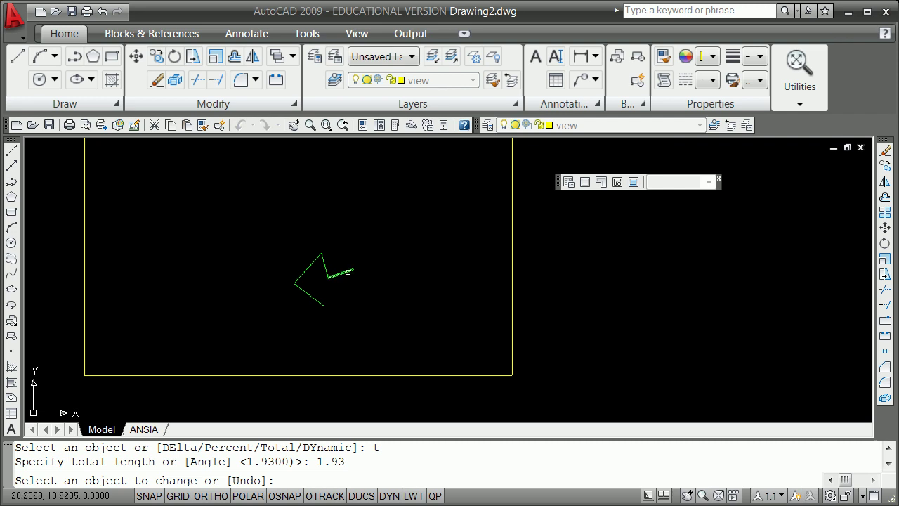
left_click(348, 271)
left_click(350, 270)
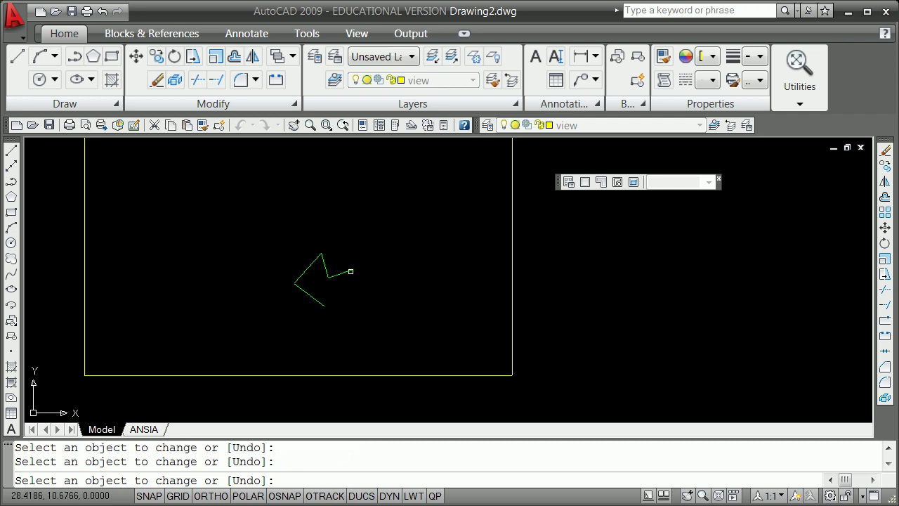
key("Return")
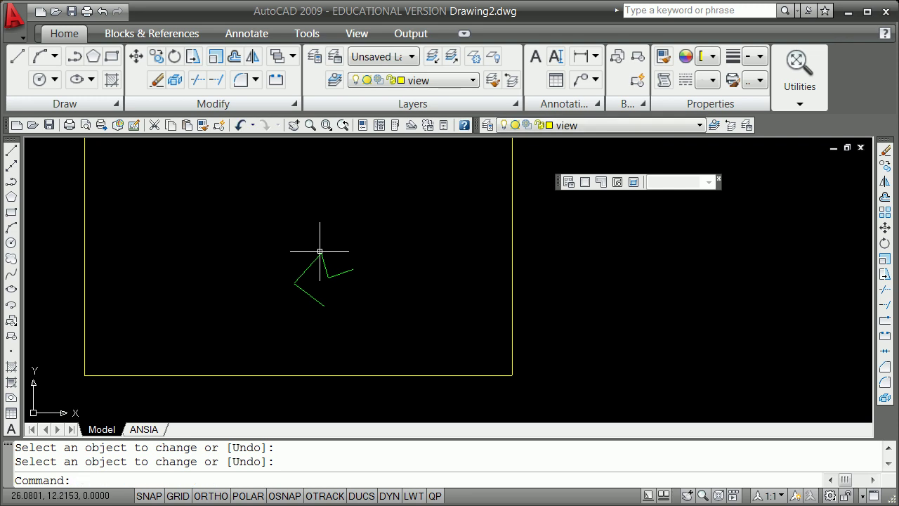
- Lengthen the short green line at the end of the chain to a total length of 8.21 at its free end
left_click(343, 272)
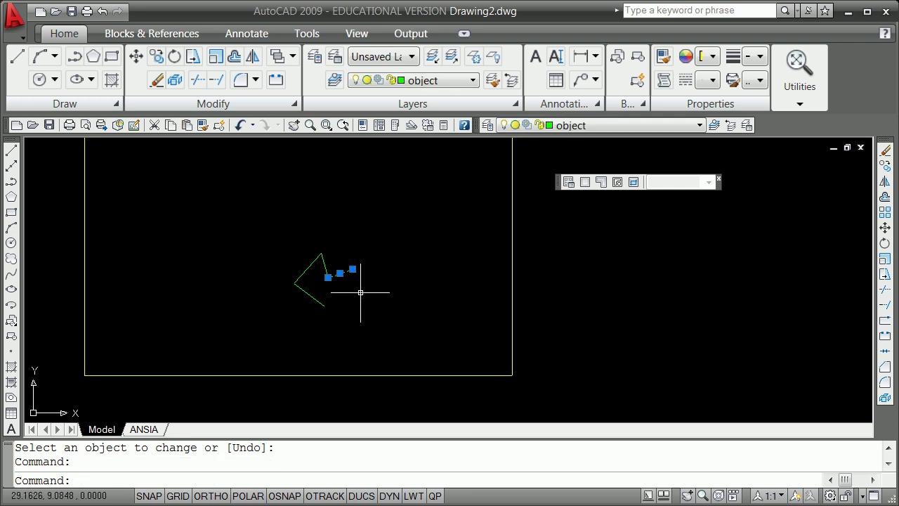
type("len")
key("Return")
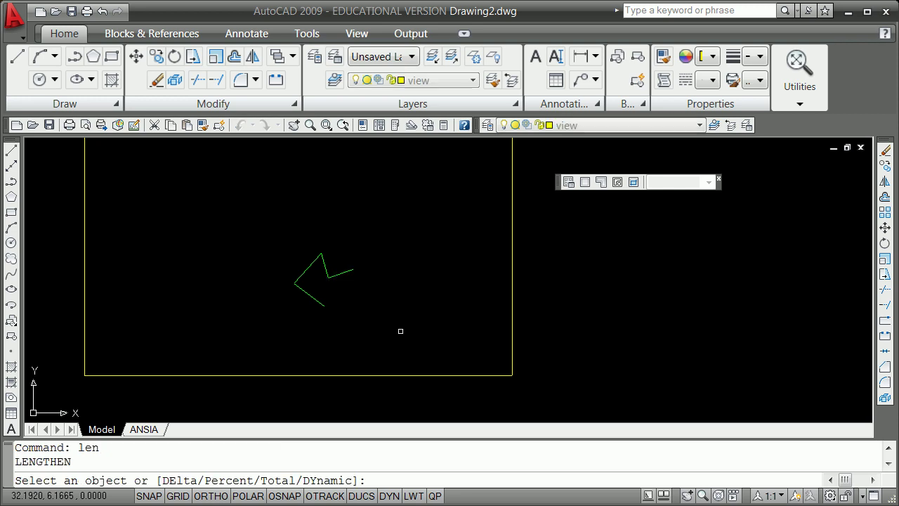
type("t")
key("Return")
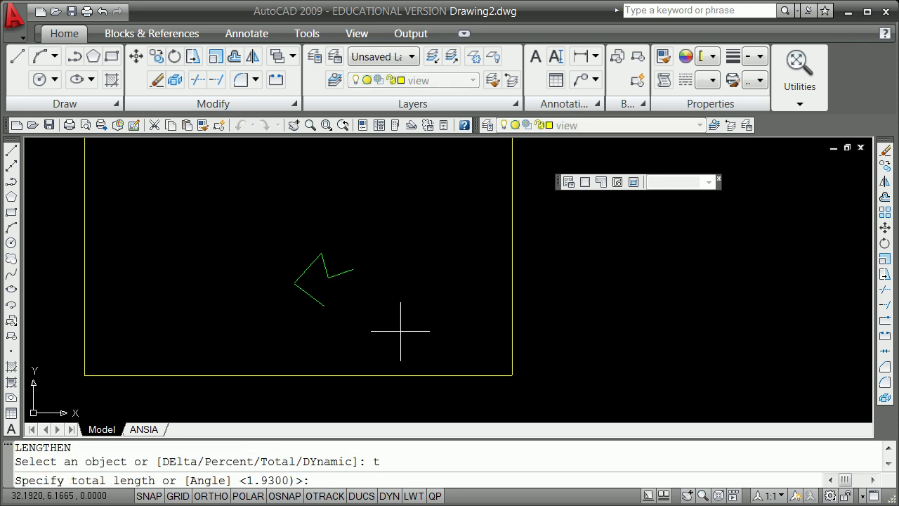
type("8.21")
key("Return")
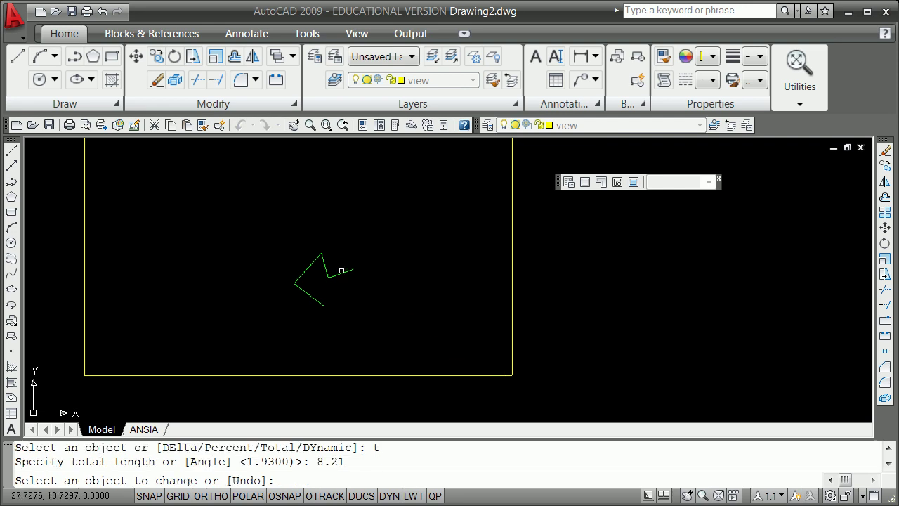
left_click(342, 271)
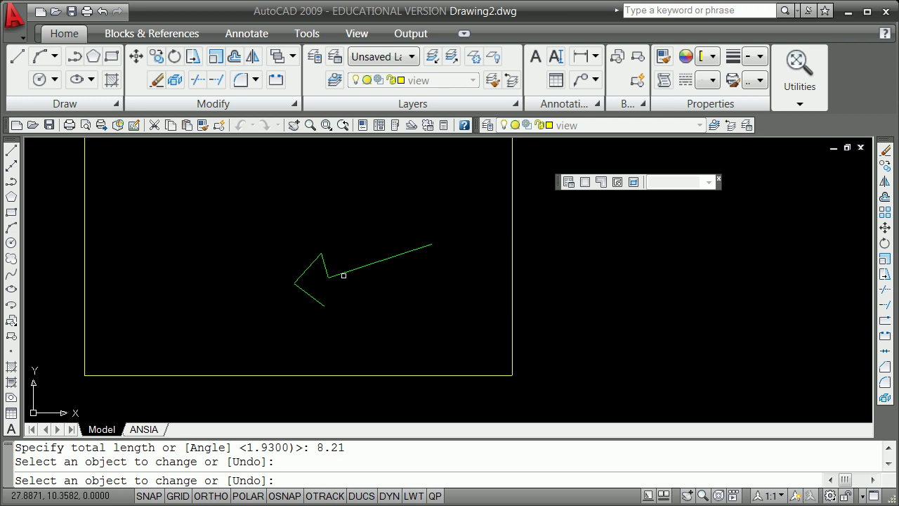
key("Return")
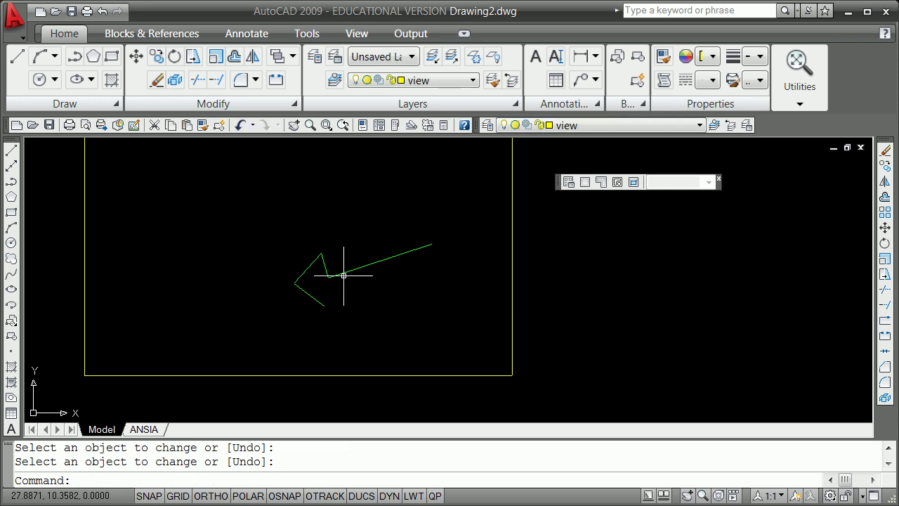
- Make a grip-rotated copy of the long green line at 95° about its upper-right endpoint
left_click(389, 257)
left_click(432, 245)
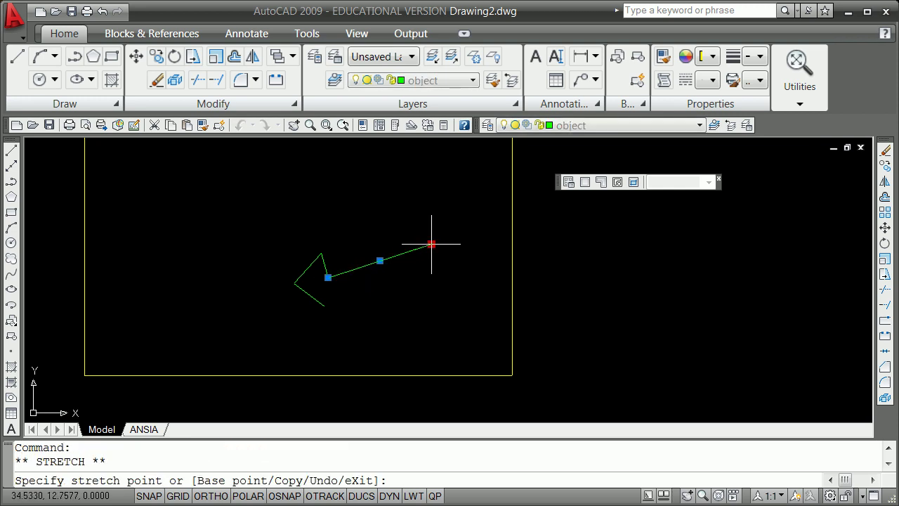
key("space")
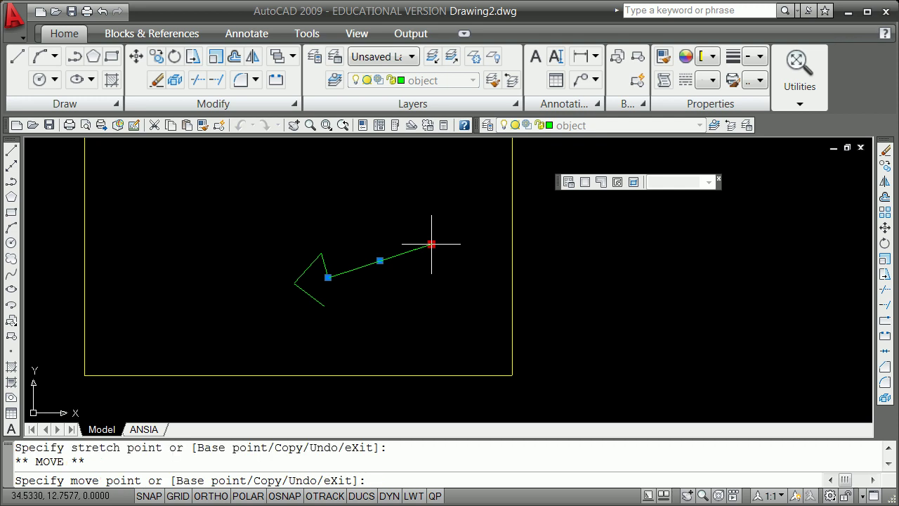
key("space")
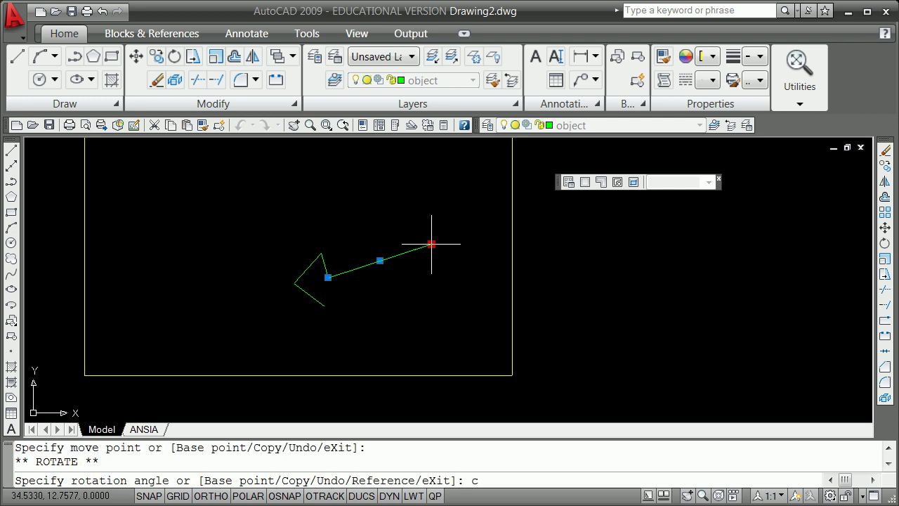
type("c")
key("Return")
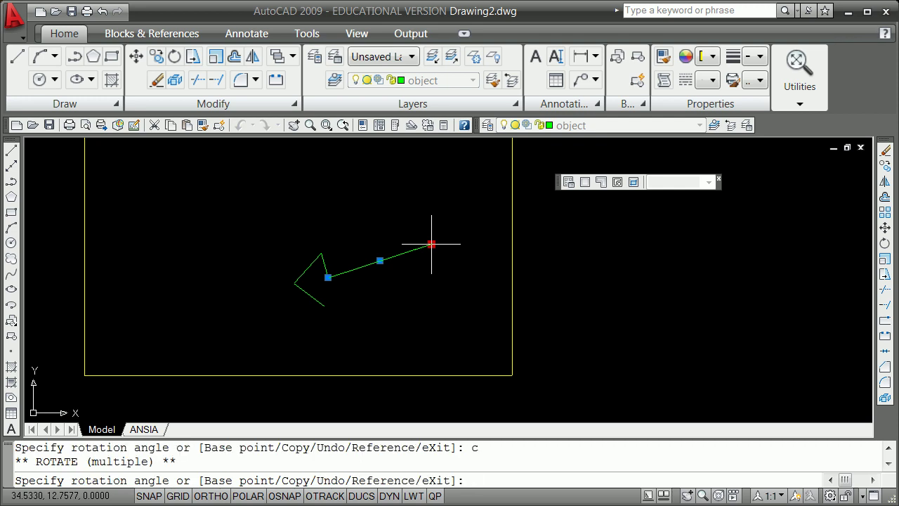
type("95")
key("Return")
key("Escape")
key("Escape")
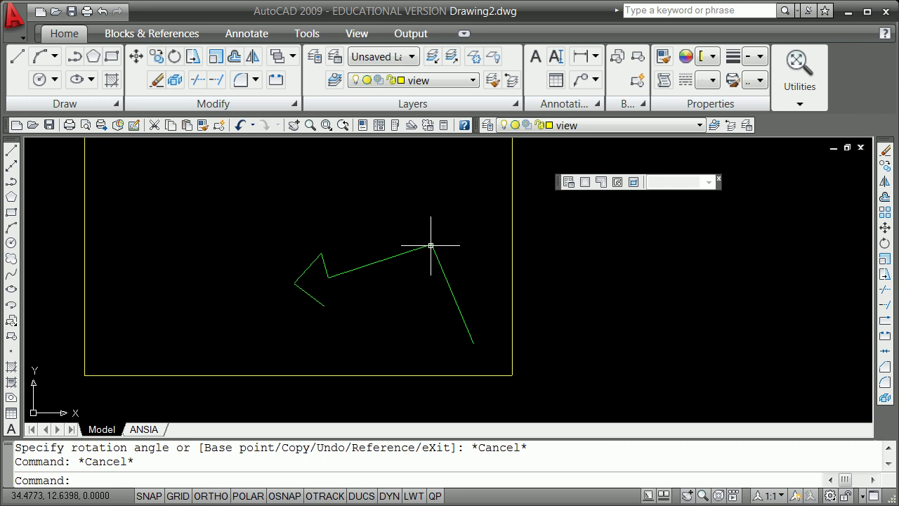
- Draw a circle of radius 5.53 centred on the corner endpoint shared by the two long green lines
left_click(55, 79)
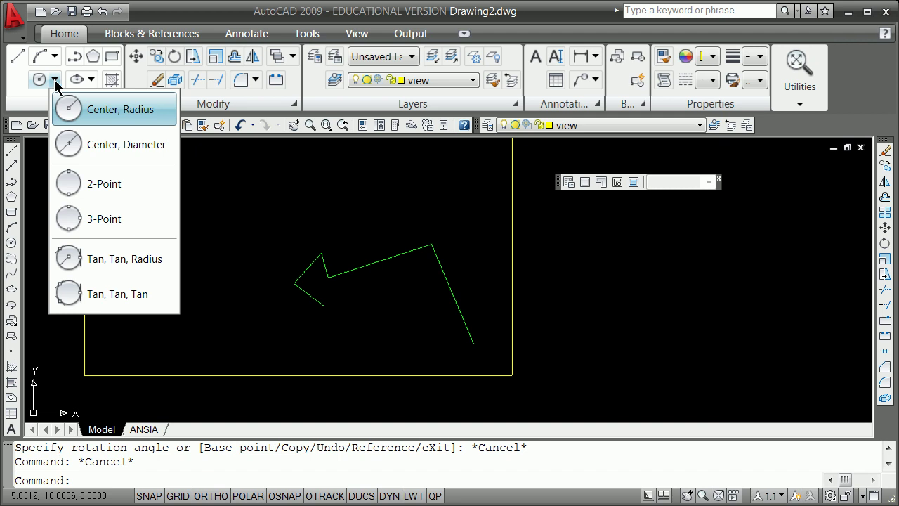
left_click(89, 113)
right_click(346, 229, "shift")
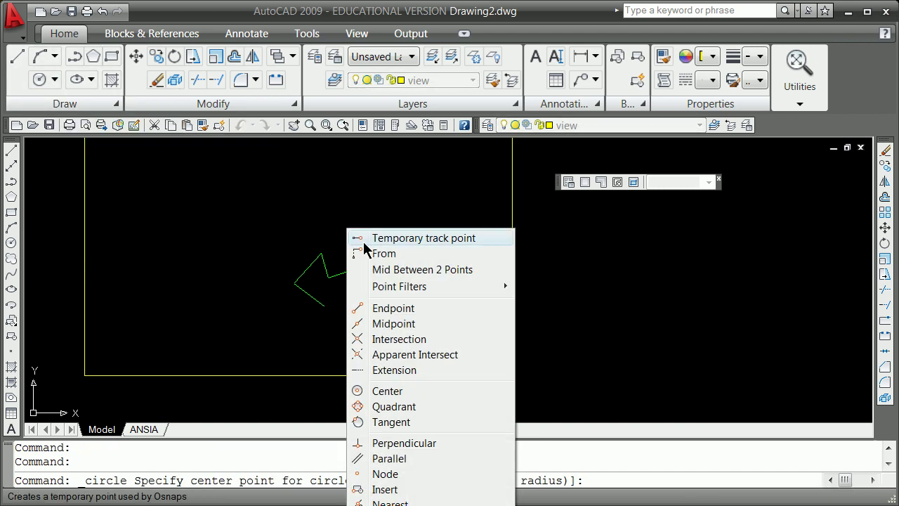
left_click(404, 309)
left_click(431, 245)
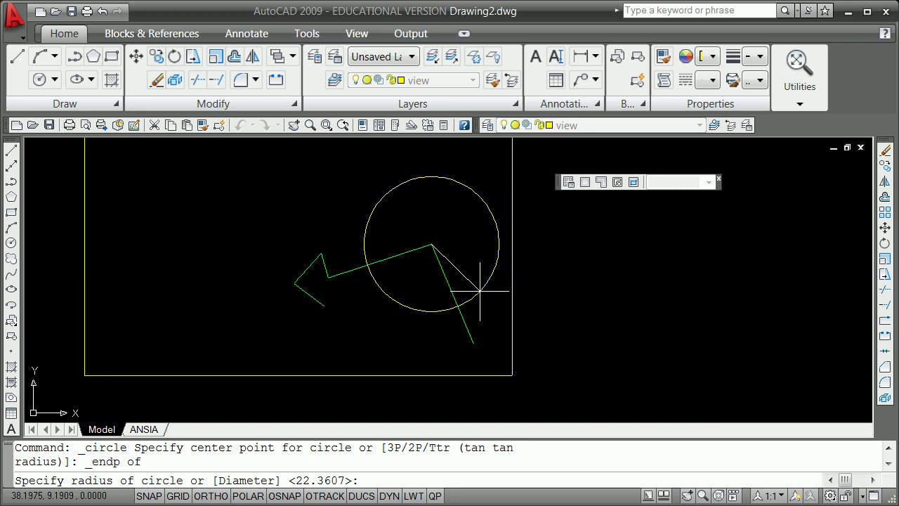
type("5.53")
key("Return")
- Trim the part of the steep green line outside the circle, and erase the circle
type("tr")
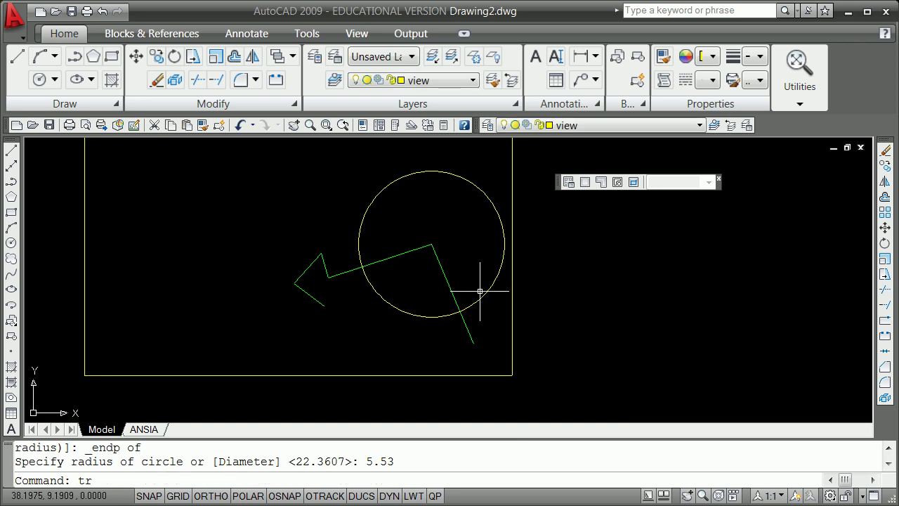
key("Return")
key("Return")
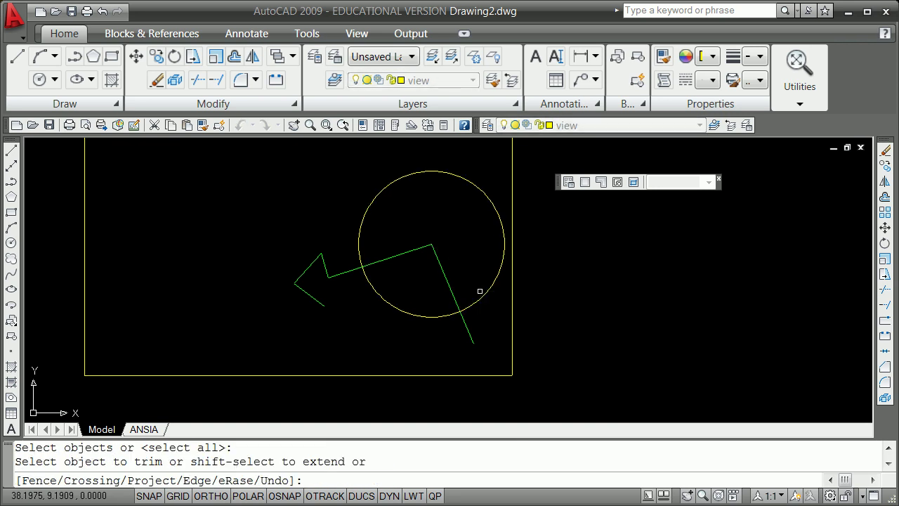
left_click(465, 328)
key("Return")
left_click(474, 302)
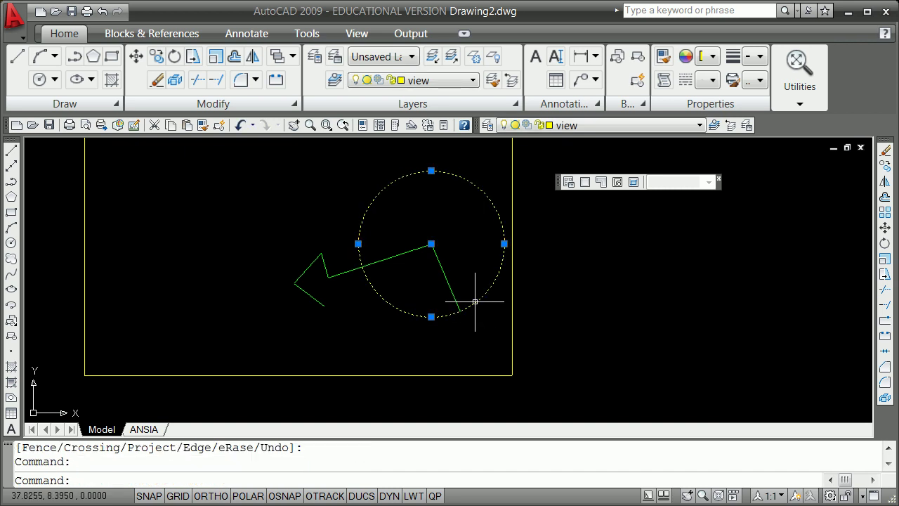
type("e")
key("Return")
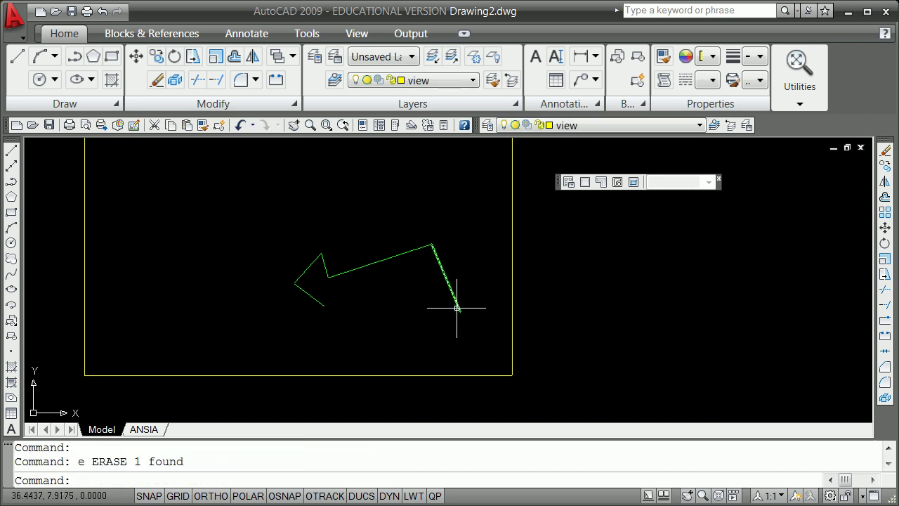
- Make a grip-rotated copy of the trimmed steep line at 52° about its lower endpoint
left_click(461, 307)
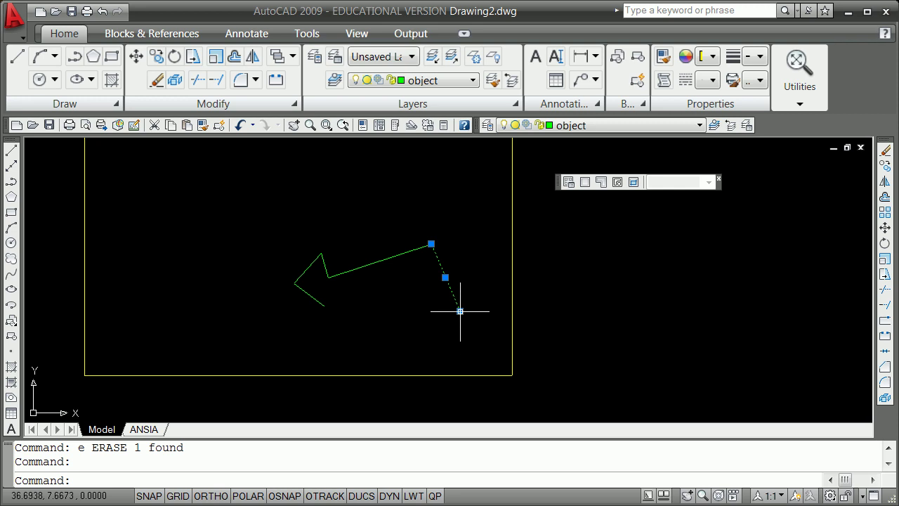
left_click(460, 311)
key("space")
key("space")
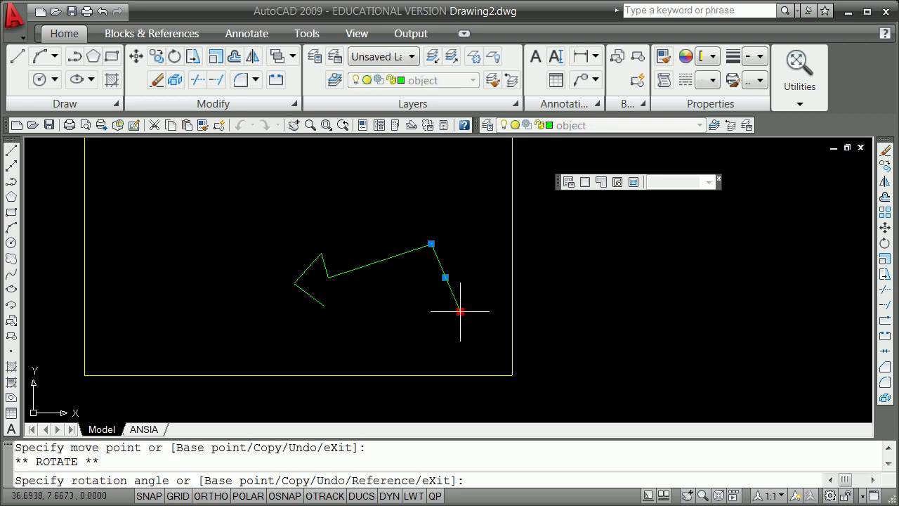
type("c")
key("Return")
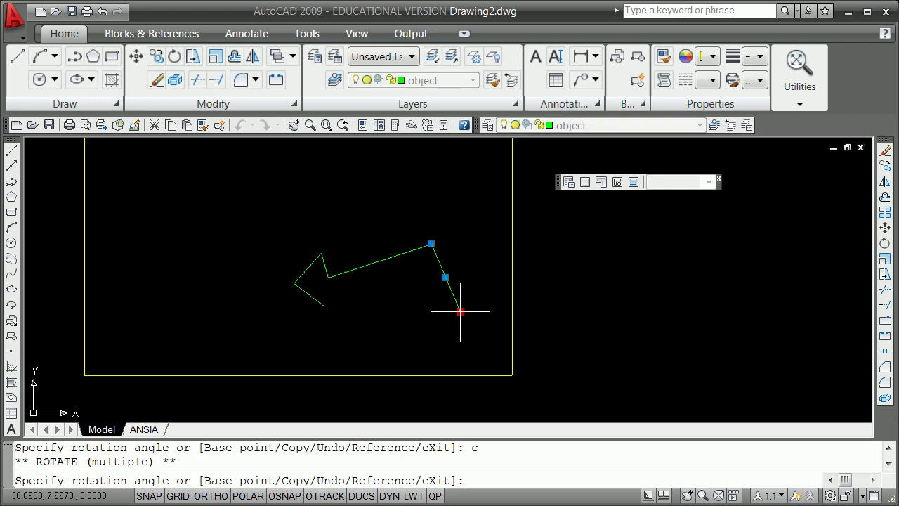
type("52")
key("Return")
key("Return")
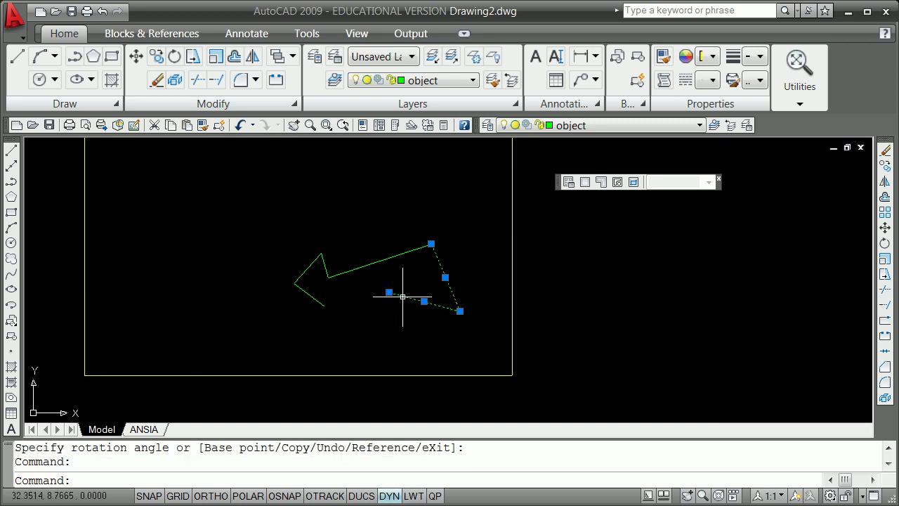
- With dynamic input on, grip-stretch the free end of the newly copied line to a total length of 6.35
left_click(389, 292)
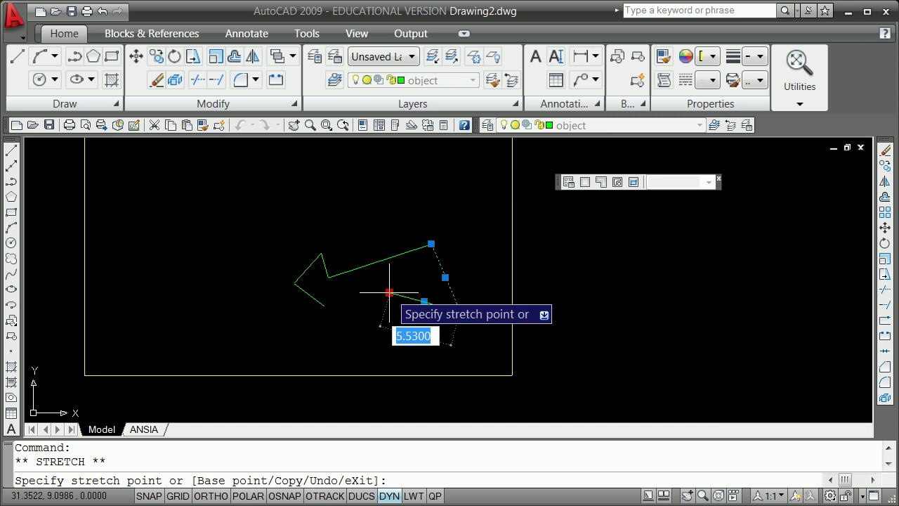
type("6")
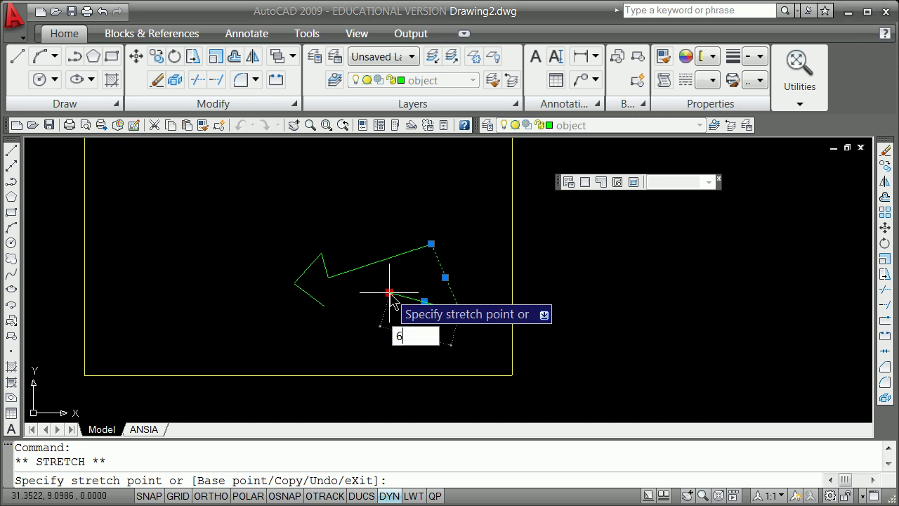
type(".35")
key("Return")
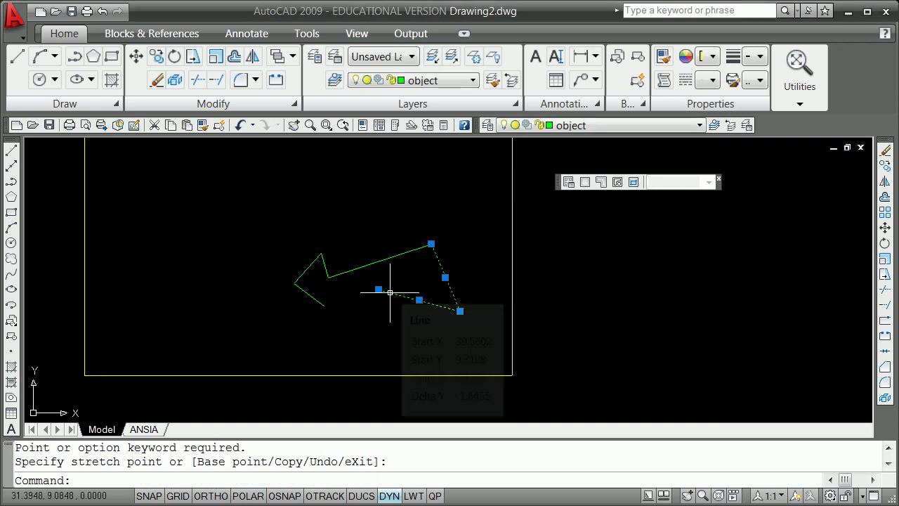
key("Escape")
key("Escape")
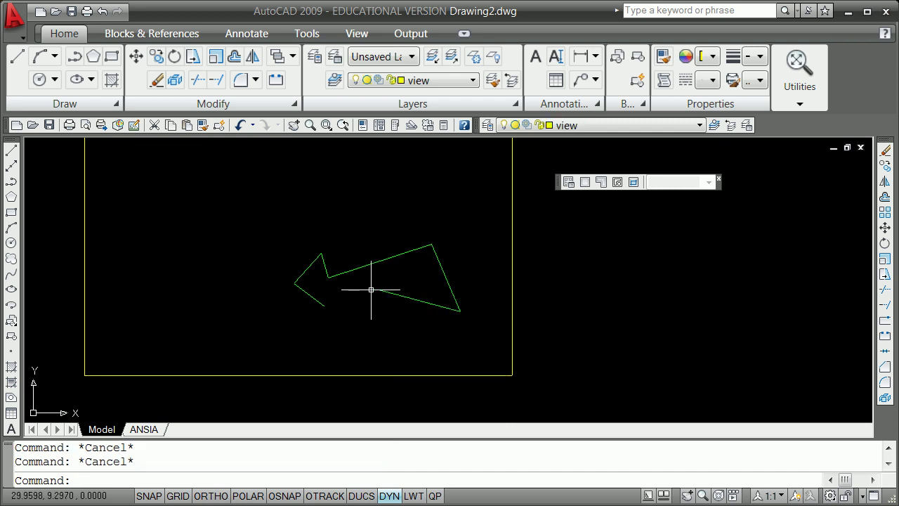
- Draw a line between the chain's two open endpoints to close the outline
left_click(12, 150)
right_click(338, 232, "shift")
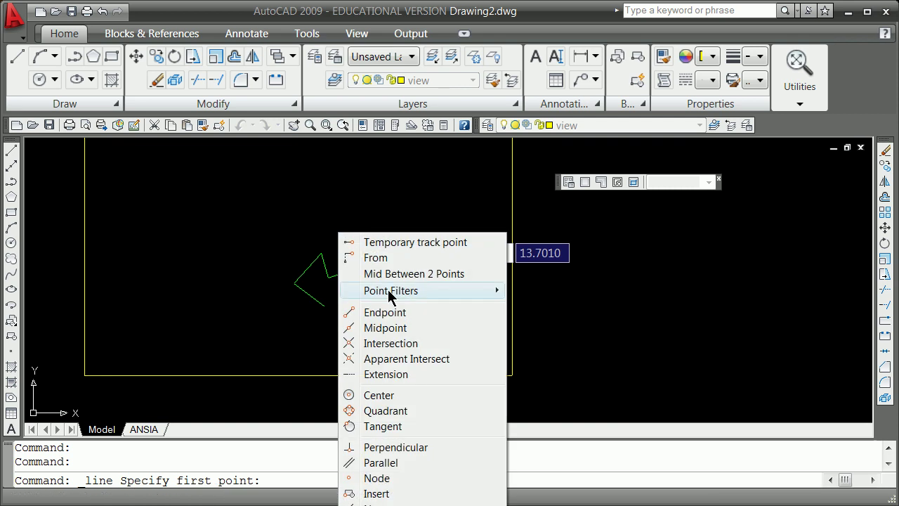
left_click(393, 313)
left_click(325, 305)
right_click(362, 321, "shift")
left_click(419, 88)
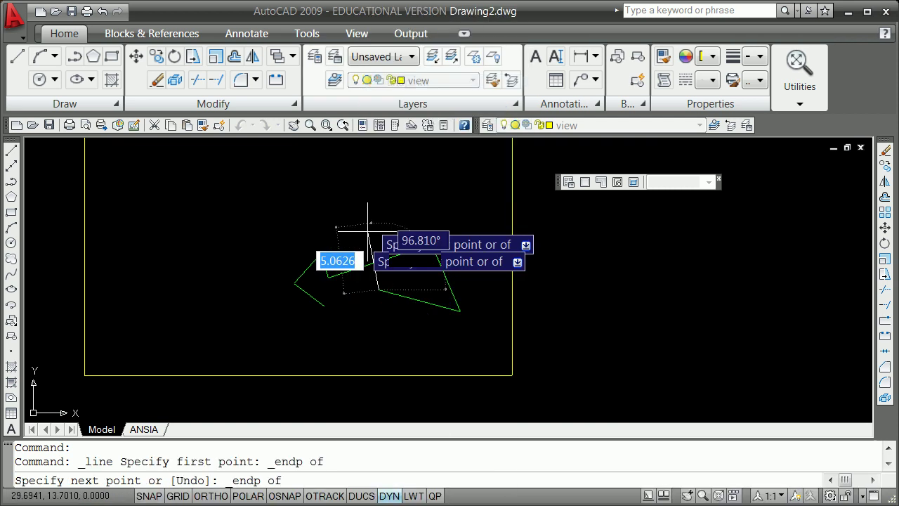
left_click(322, 304)
key("Escape")
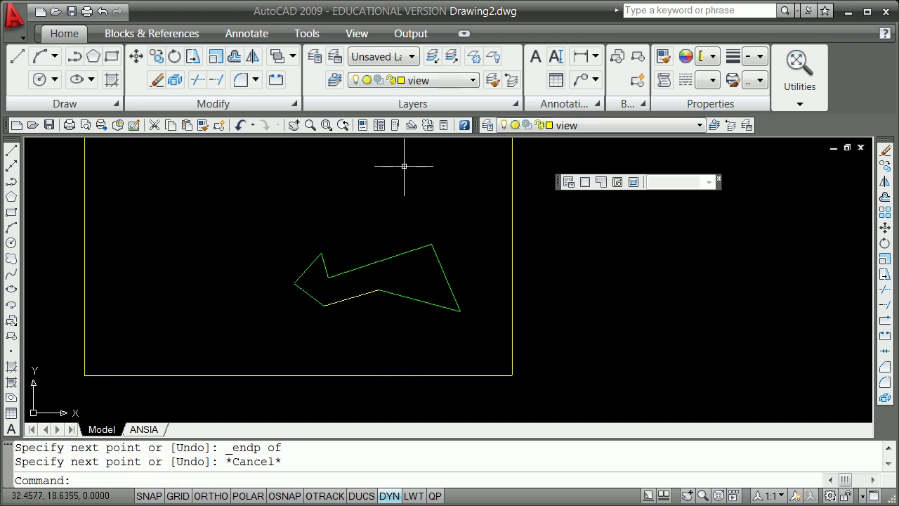
- Match the yellow closing line's properties to those of the adjacent green line
left_click(203, 125)
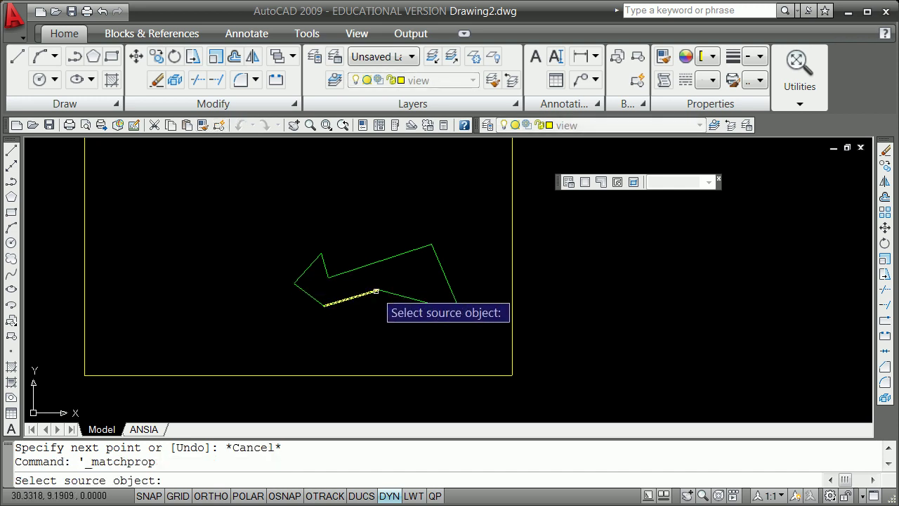
left_click(400, 297)
left_click(372, 296)
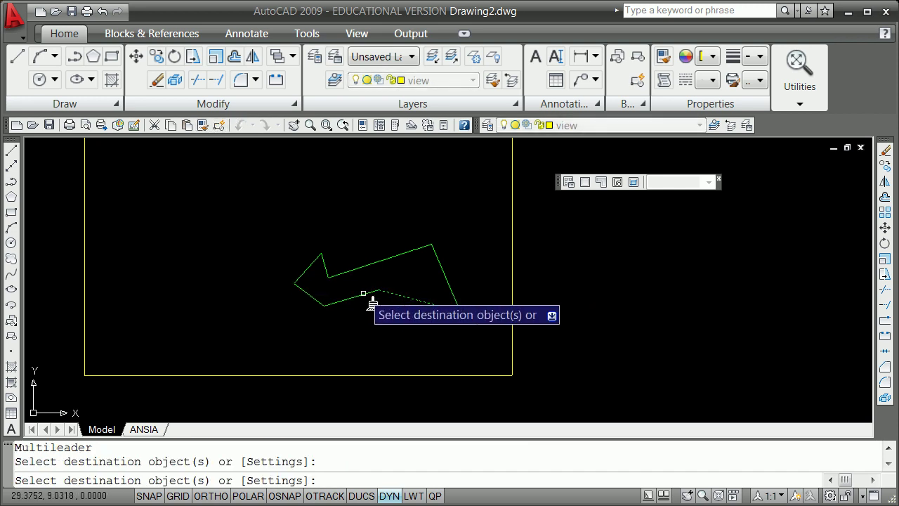
key("Escape")
key("Escape")
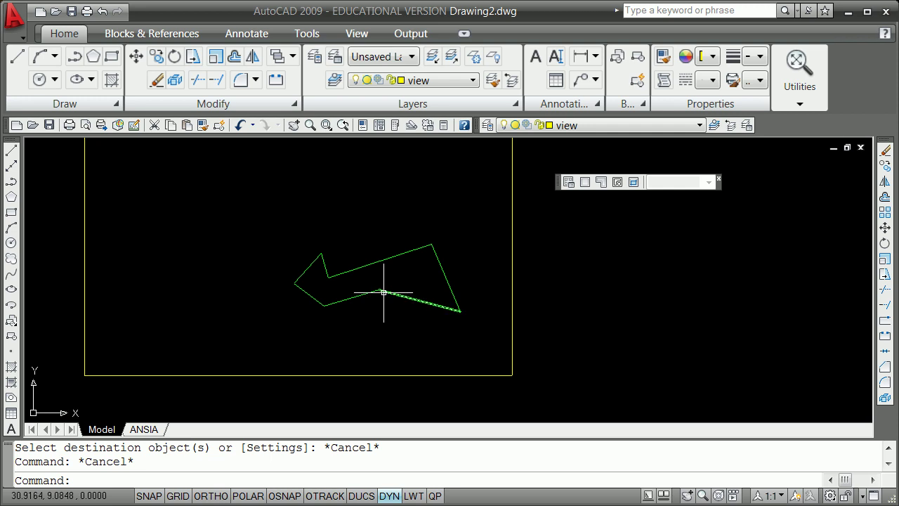
- With dynamic input off, use PEDIT to convert the outline's short upper-left line into a polyline
scroll(381, 295, "down", 2)
scroll(424, 279, "up", 3)
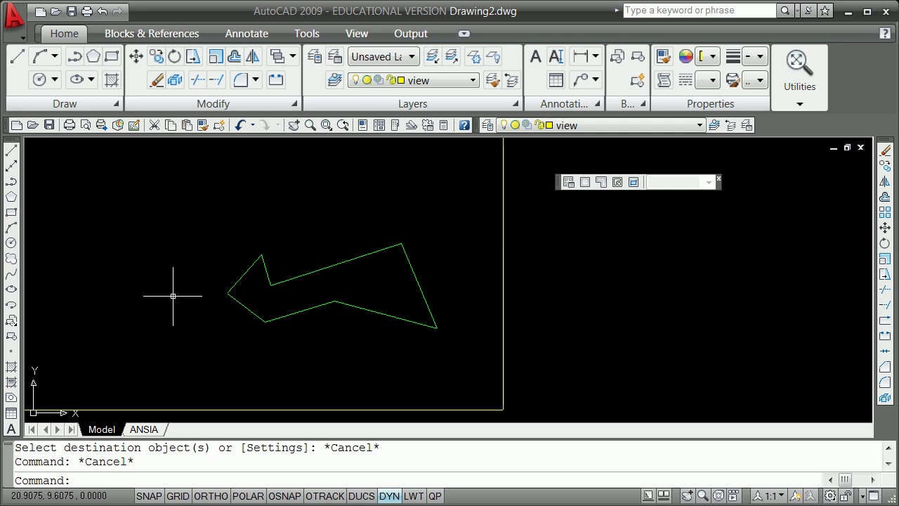
type("pe")
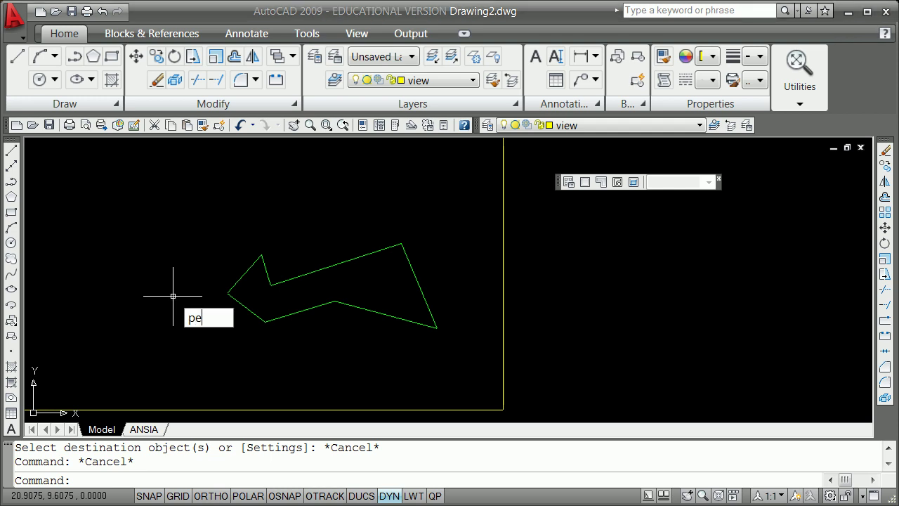
key("Escape")
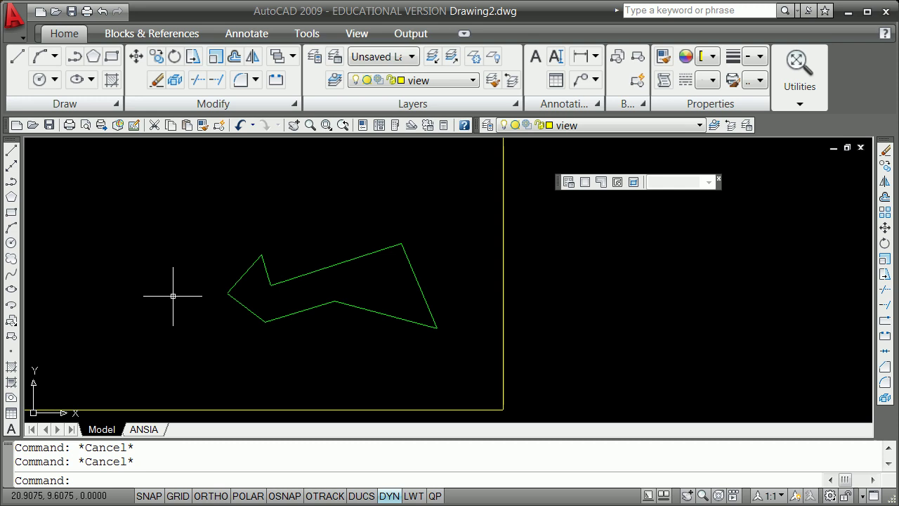
left_click(387, 496)
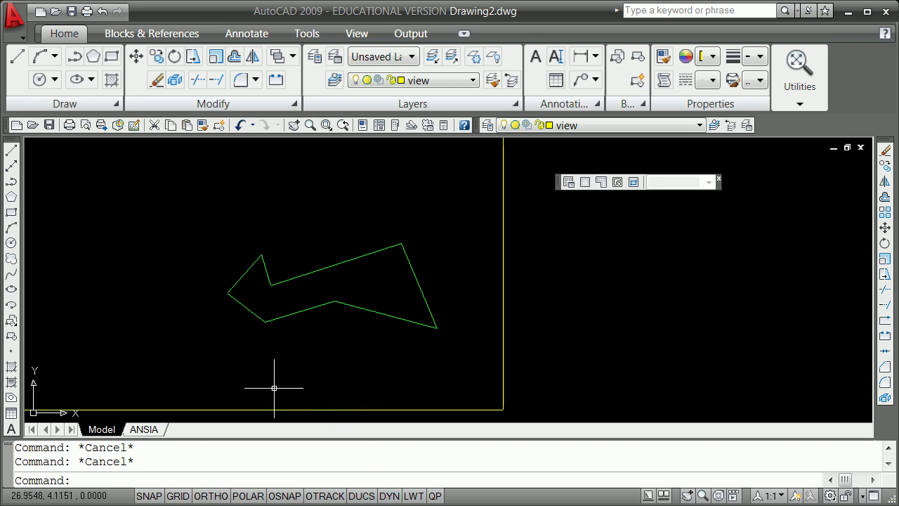
type("pe")
key("Return")
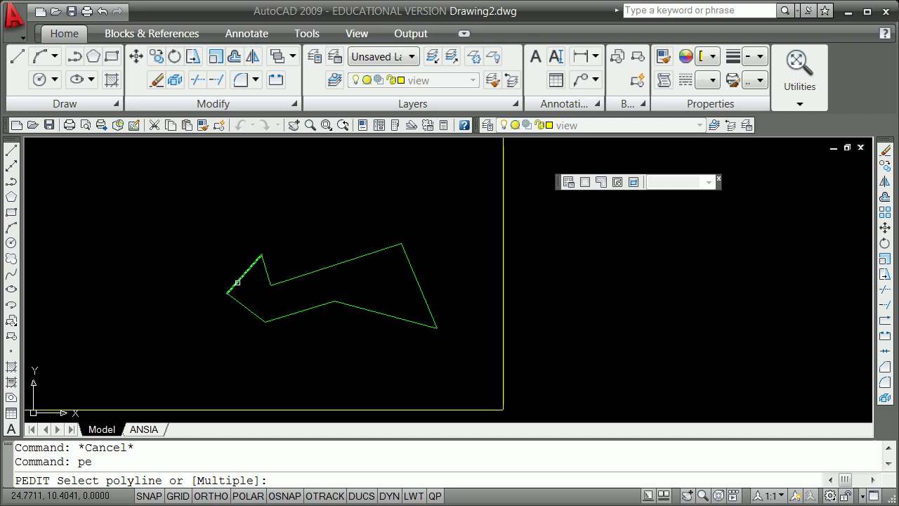
left_click(237, 283)
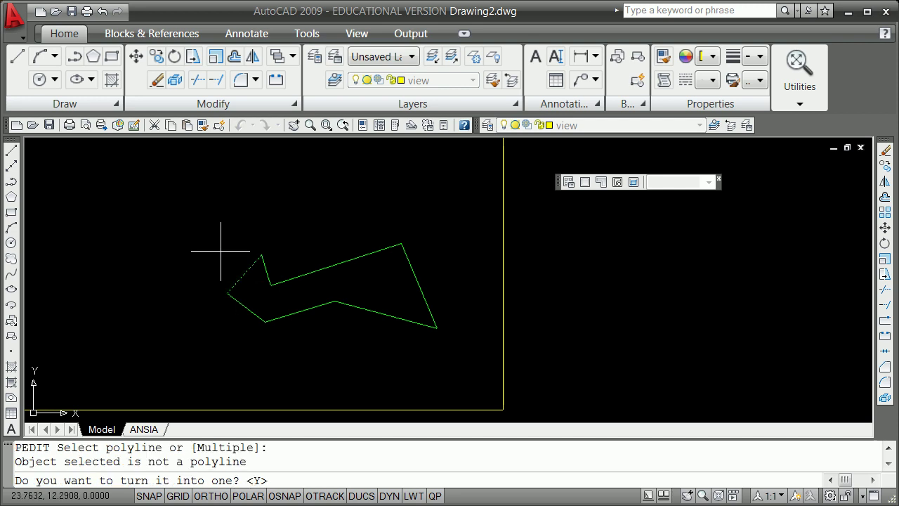
type("y")
key("Return")
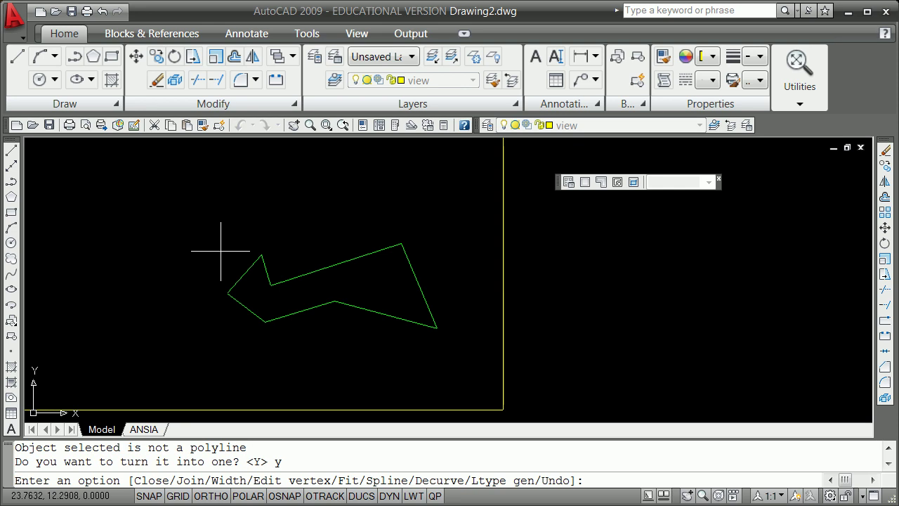
- Join all the outline's segments into that polyline, finish PEDIT, and turn dynamic input back on
type("j")
key("Return")
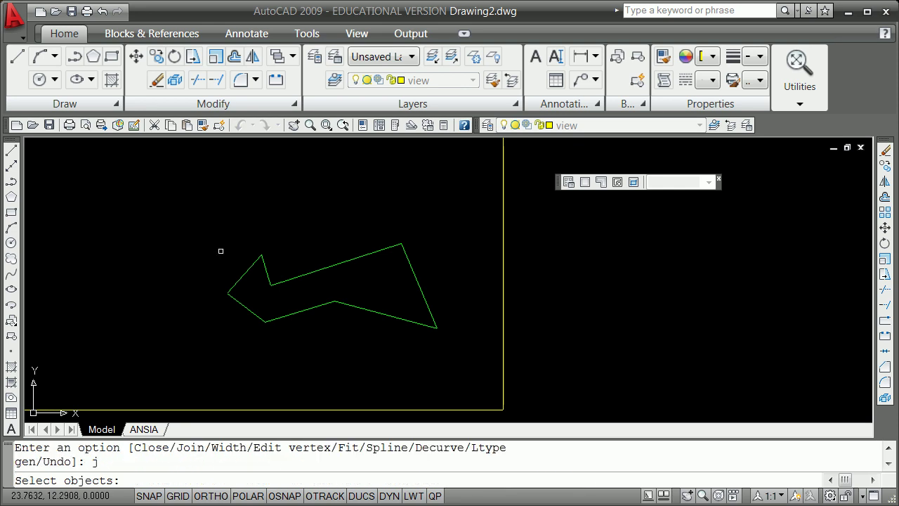
left_click(200, 215)
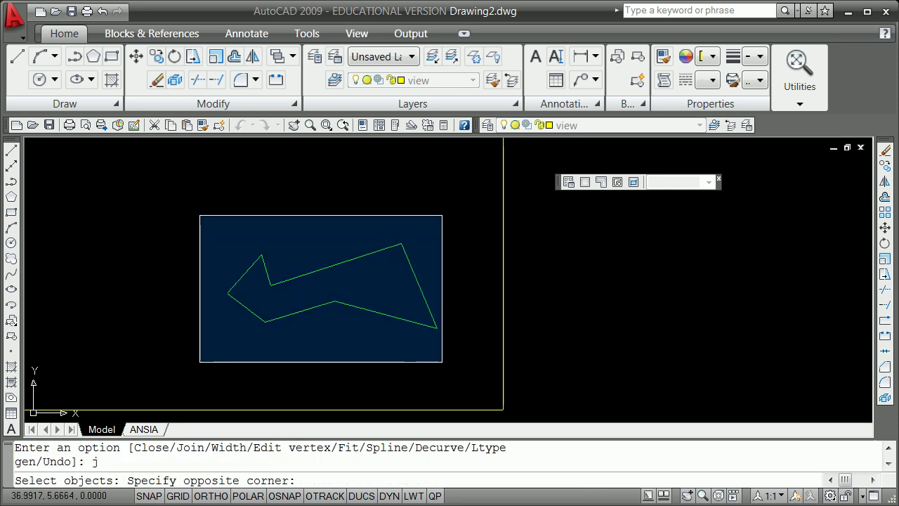
left_click(450, 361)
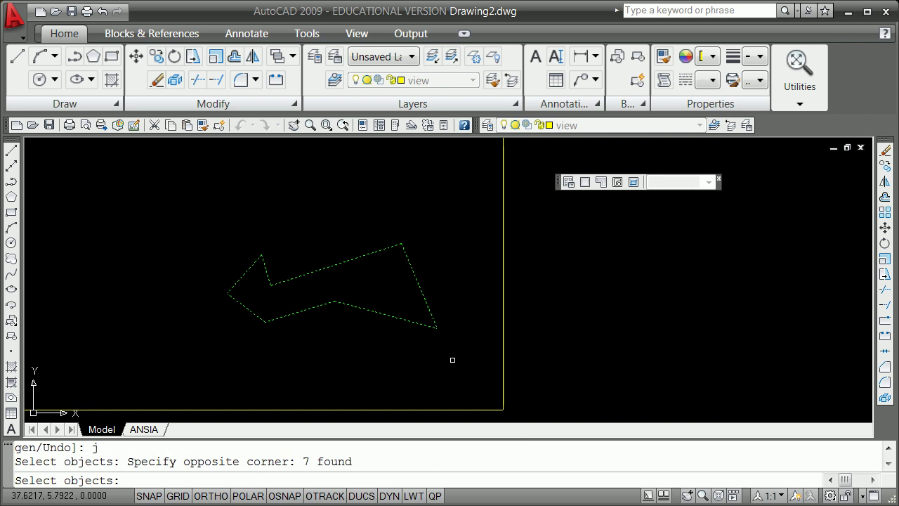
key("Return")
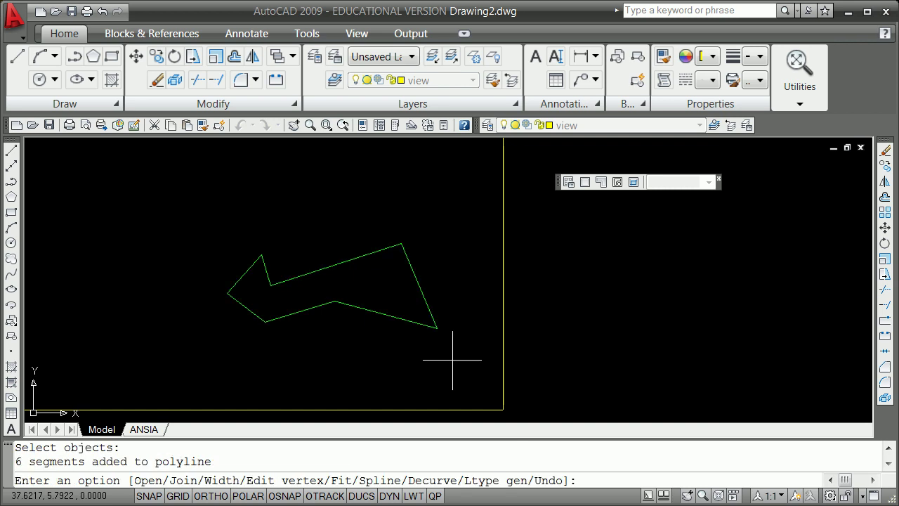
key("Return")
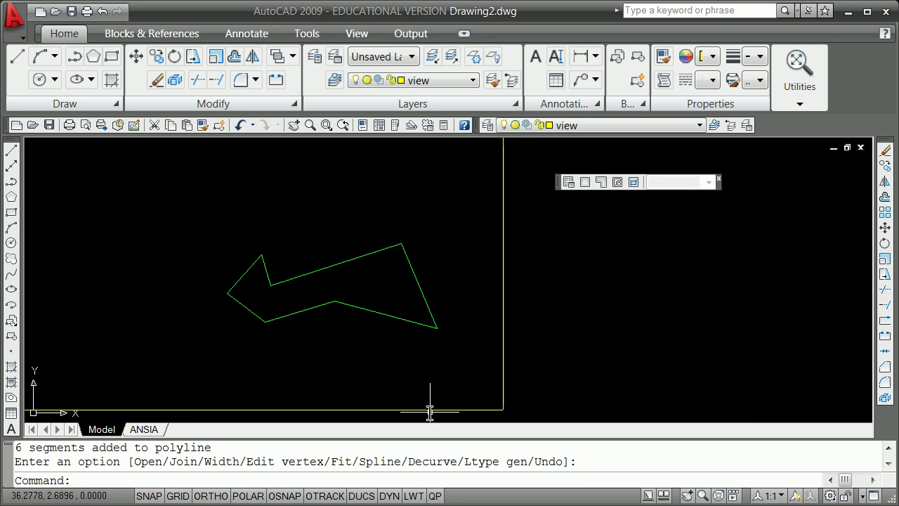
left_click(389, 496)
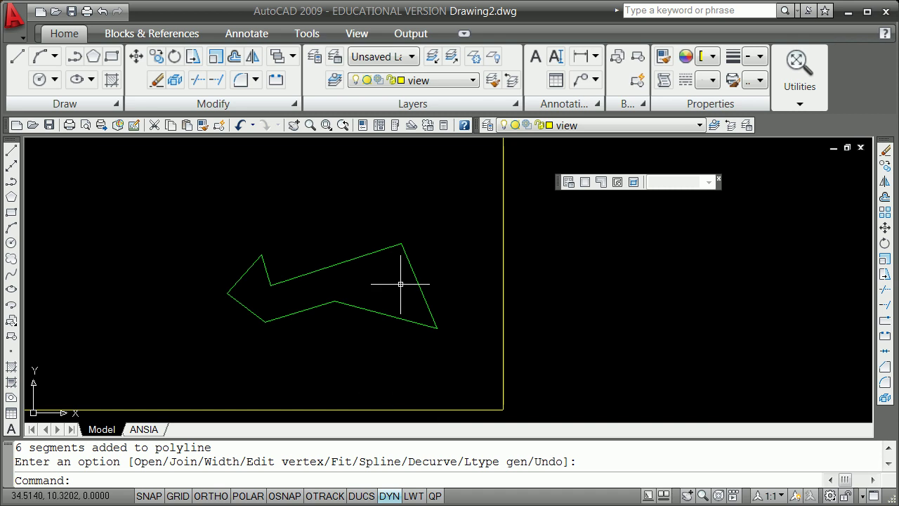
- Check the joined polyline's segment lengths at its upper-right, upper-left and leftmost vertices using grips, and check that it selects as one object
left_click(406, 258)
left_click(400, 243)
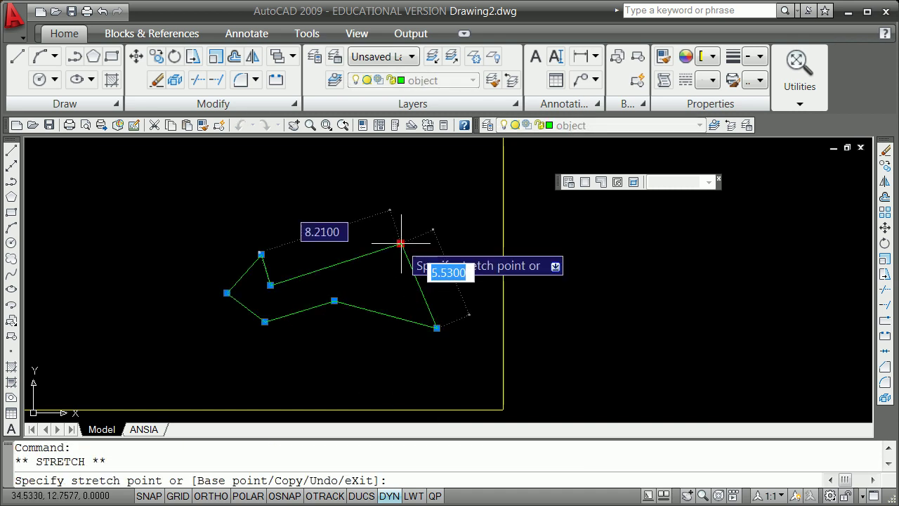
key("Escape")
key("Escape")
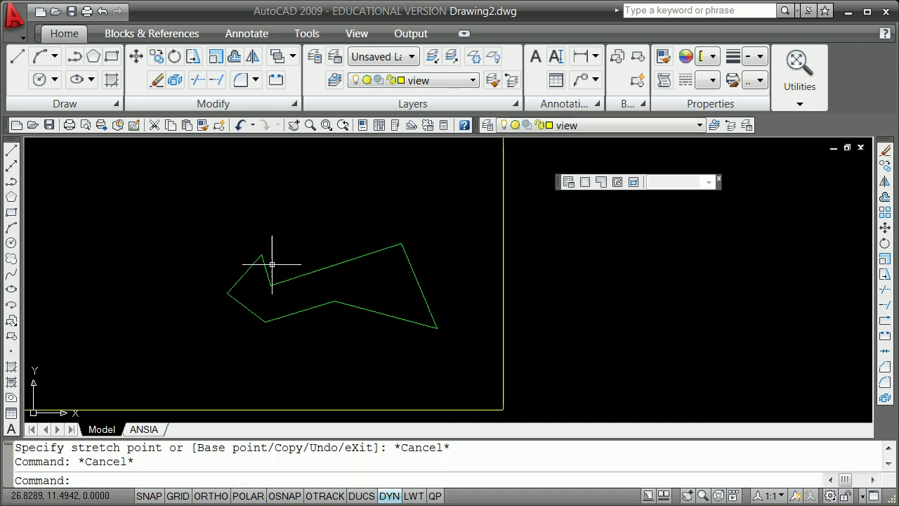
left_click(264, 268)
left_click(260, 254)
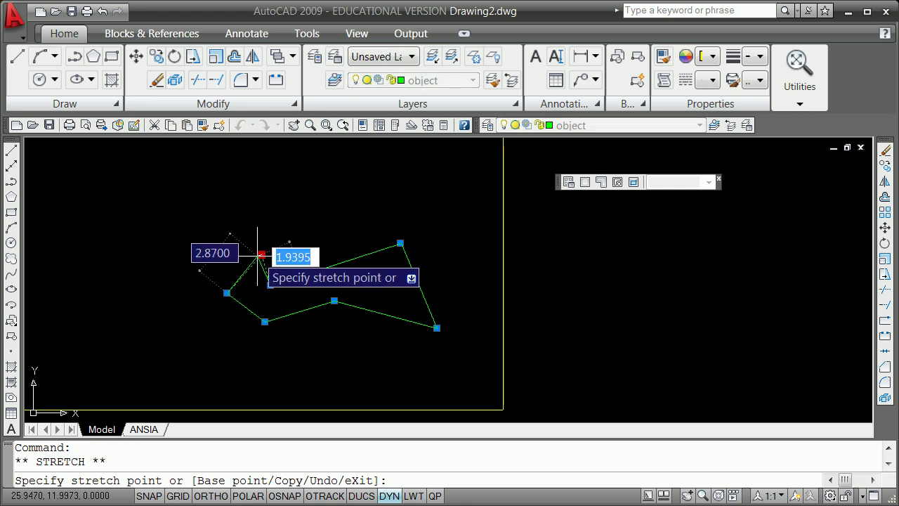
key("Escape")
key("Escape")
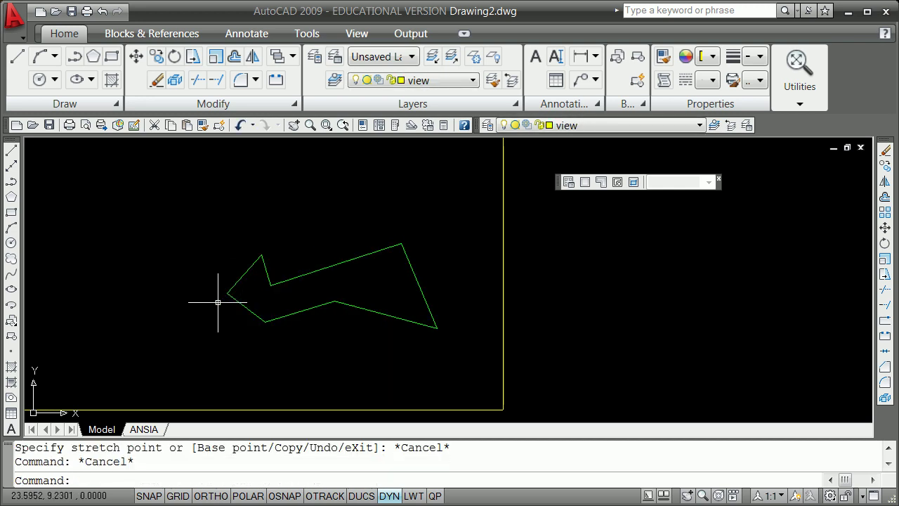
left_click(231, 295)
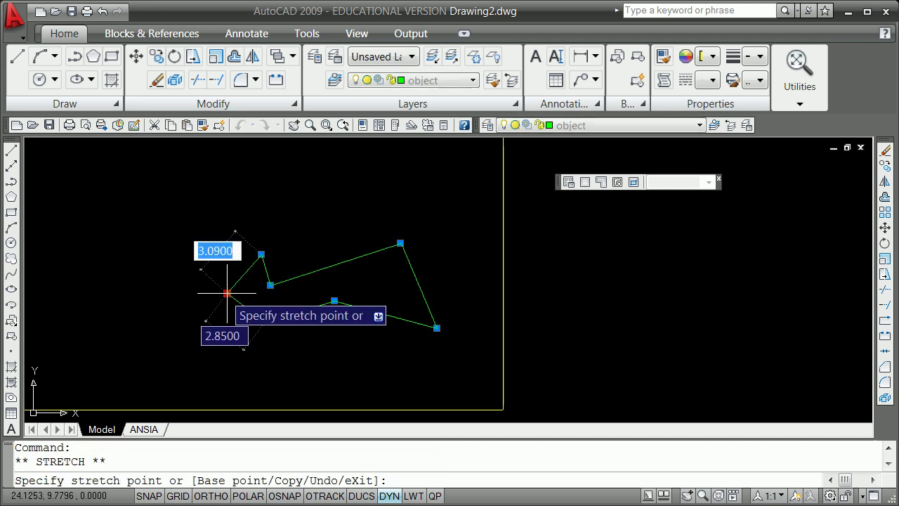
key("Escape")
key("Escape")
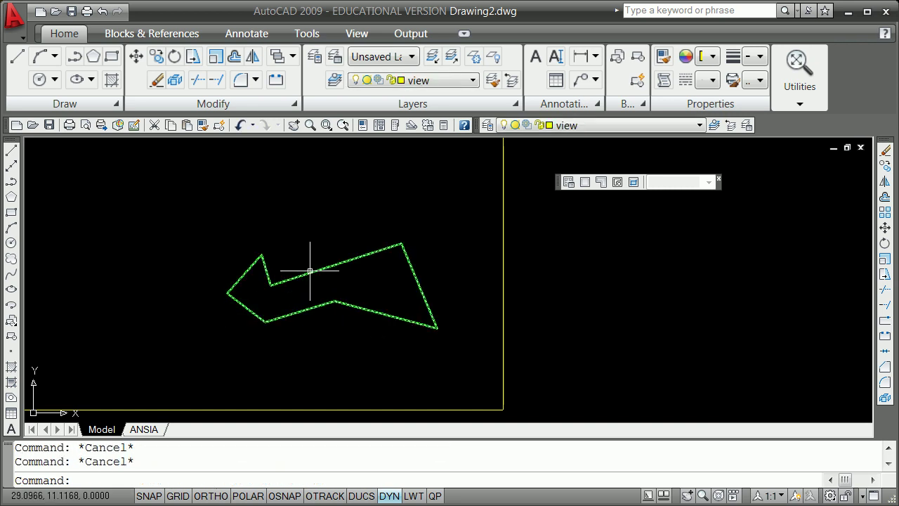
left_click(311, 270)
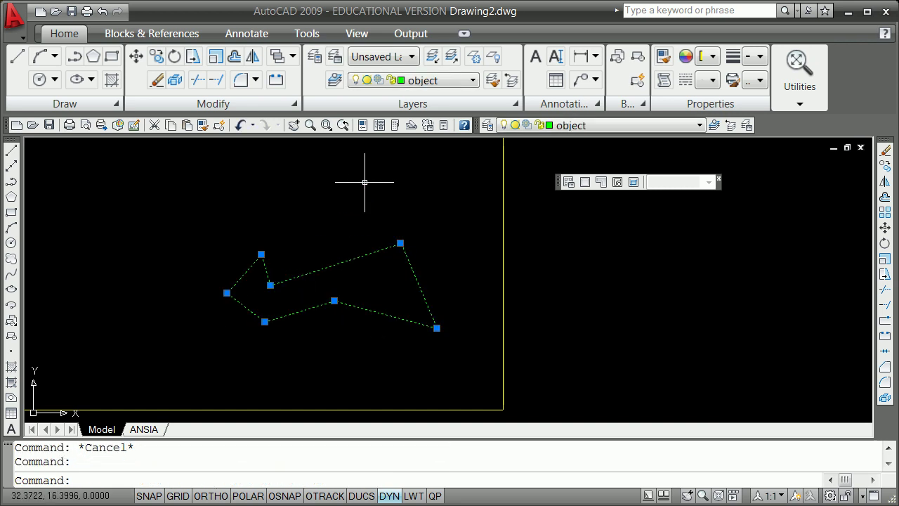
key("Escape")
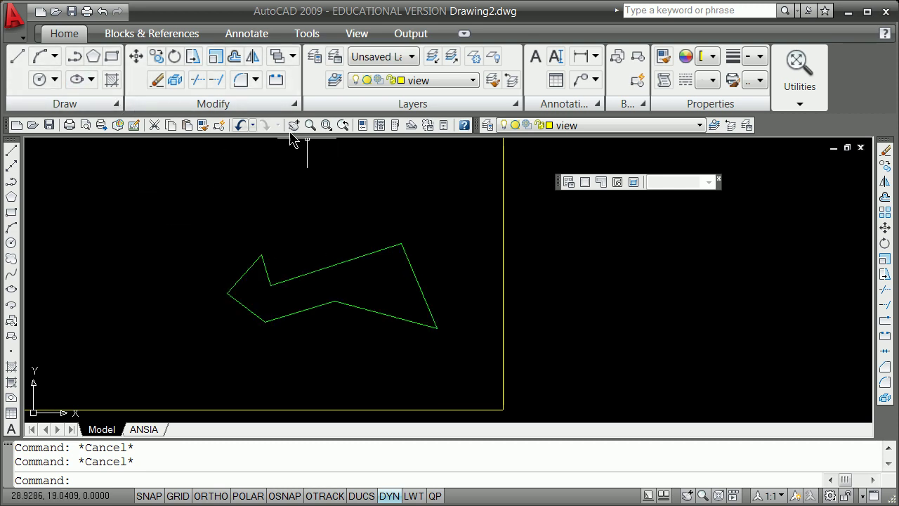
- Convert the closed green polyline into a region
type("region")
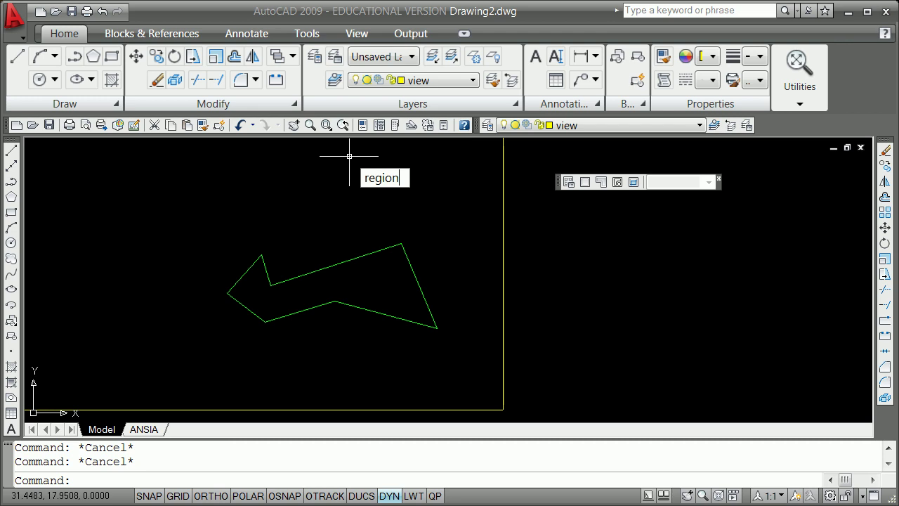
key("Escape")
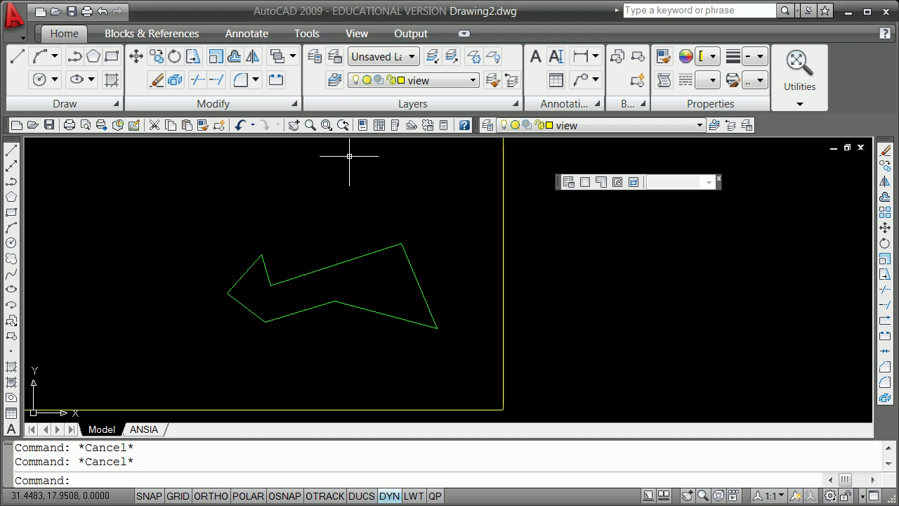
type("region")
key("Return")
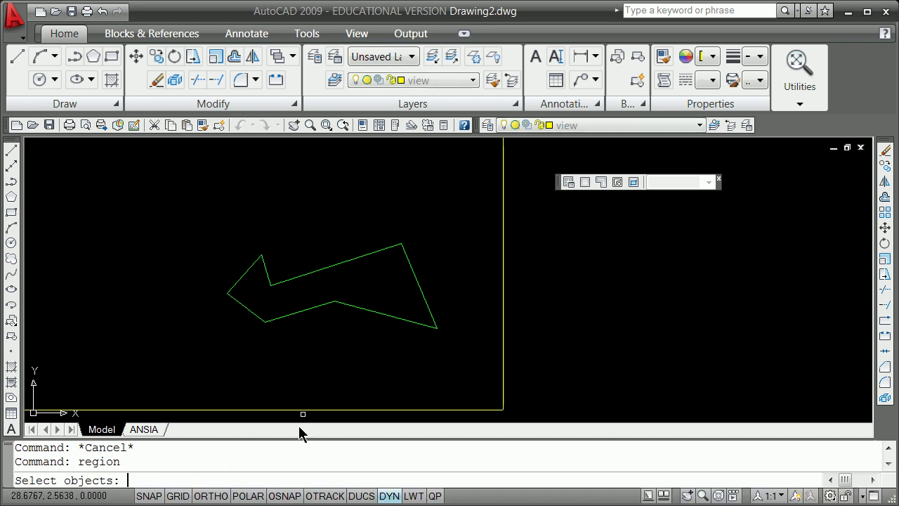
left_click(352, 304)
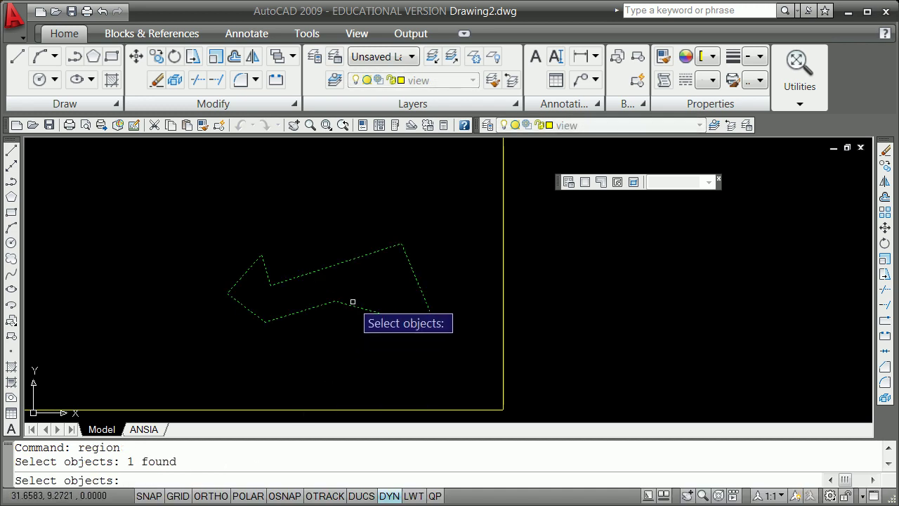
key("Return")
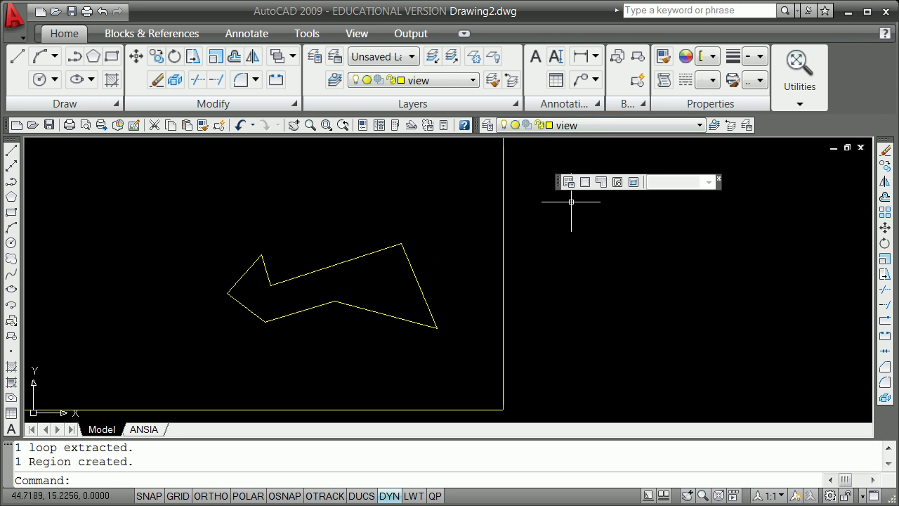
- Extrude the region to a height of 4
type("extrude")
key("Return")
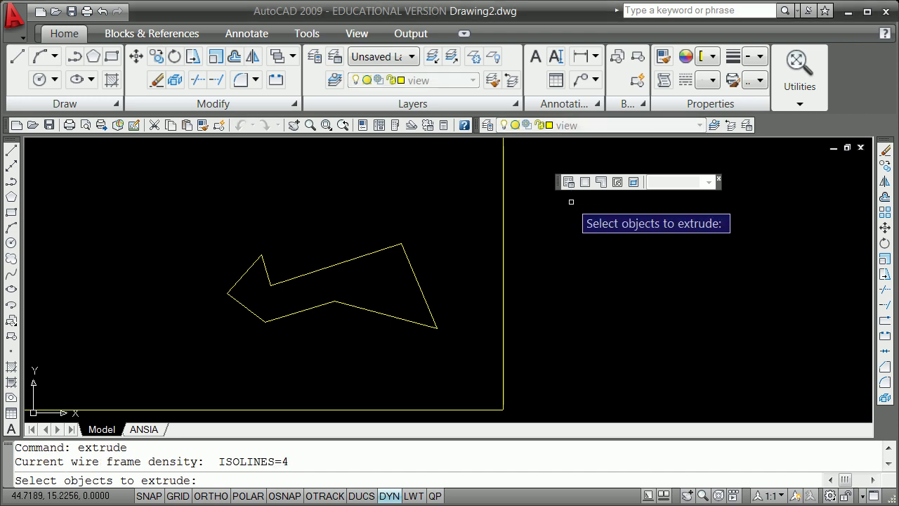
left_click(410, 265)
key("Return")
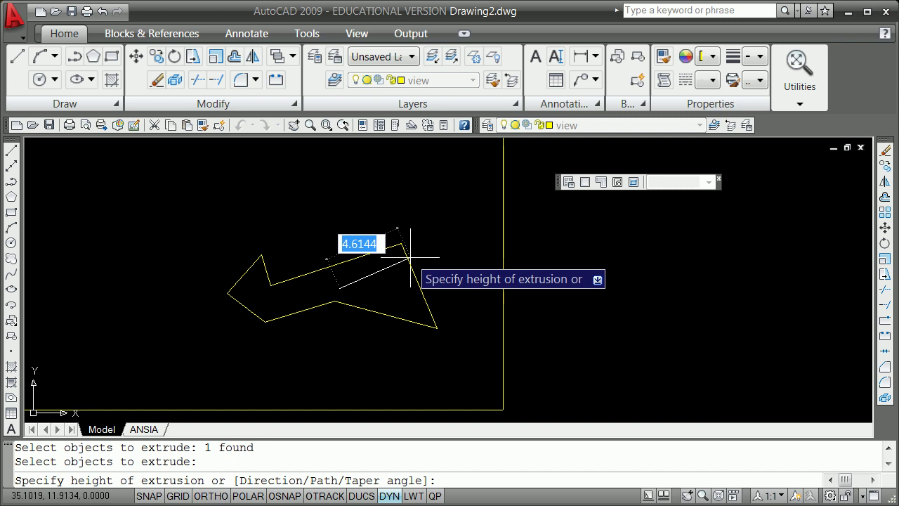
type("4")
key("Return")
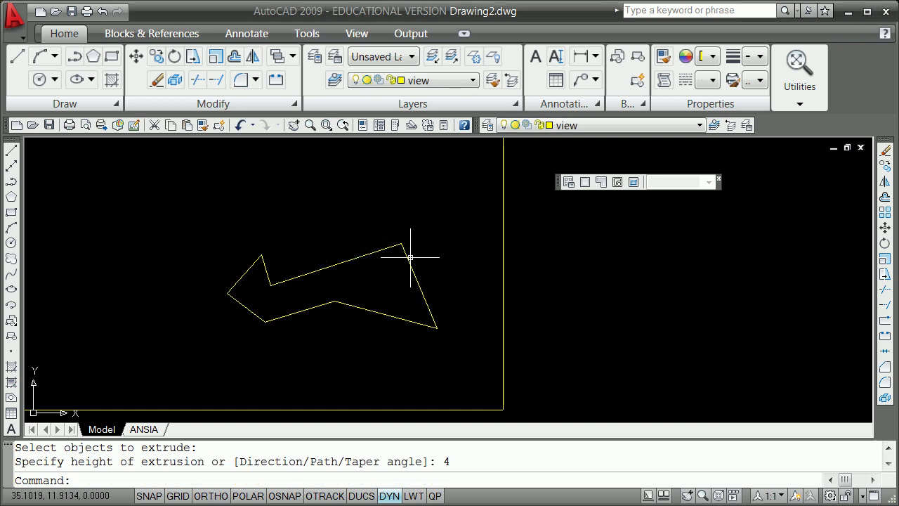
- Set the view point to 1,1,1 and shade the extruded model
type("vpoint")
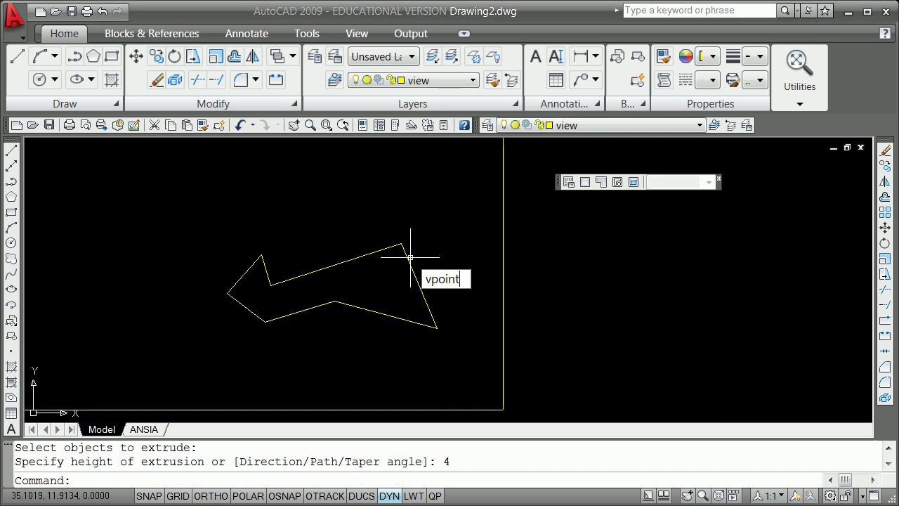
key("Return")
type("1,1,1")
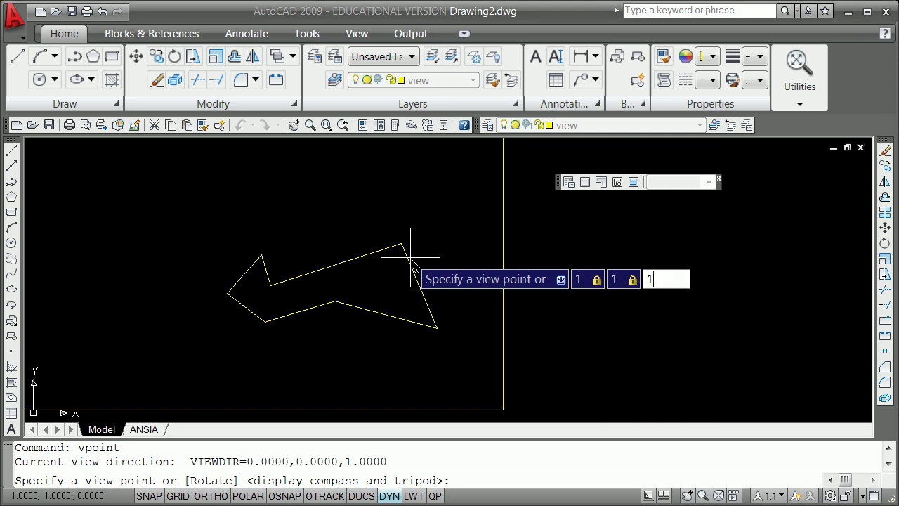
key("Return")
type("shade")
key("Return")
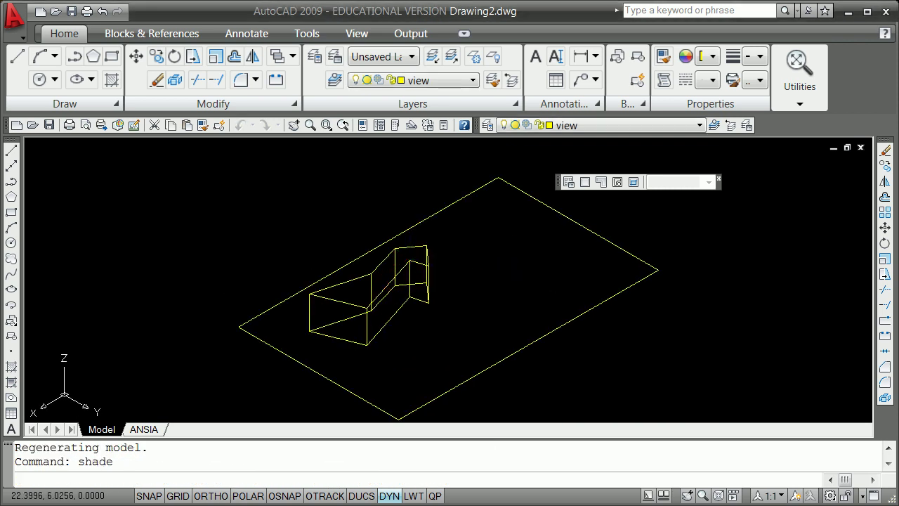